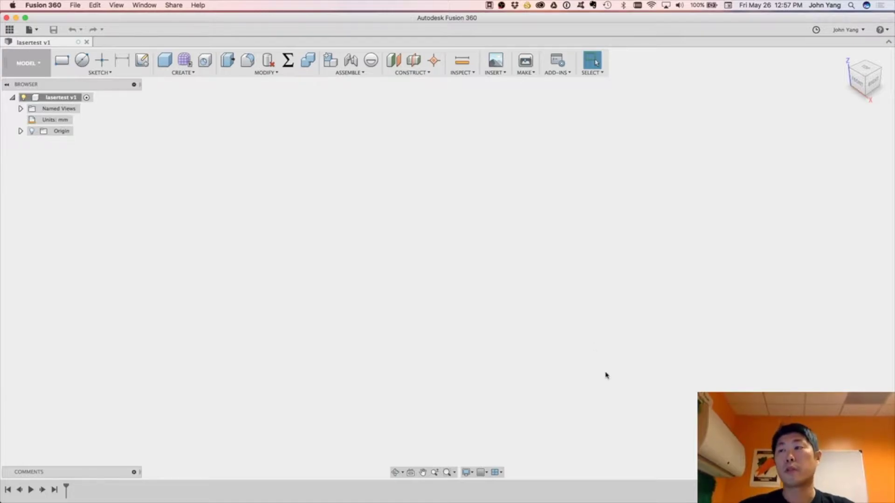
# - Turn on Origin visibility and bring up the root lasertest v1 node's context menu
pyautogui.click(31, 132)
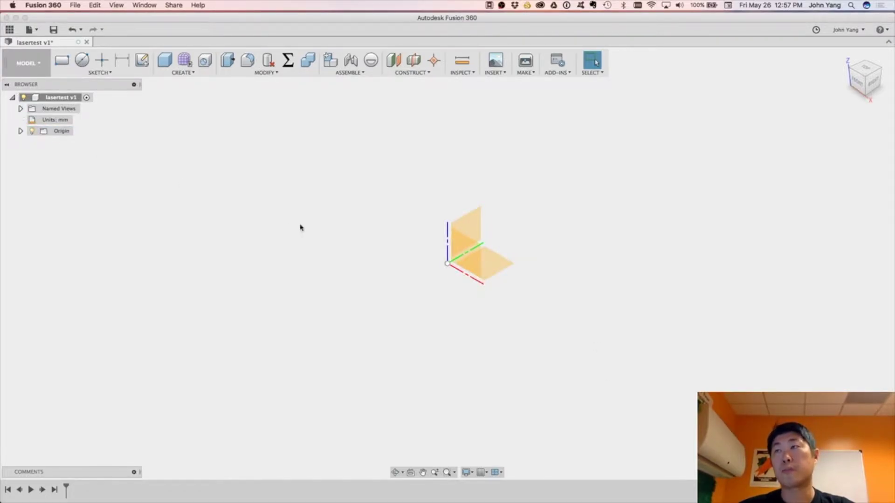
pyautogui.rightClick(71, 97)
pyautogui.click(108, 104)
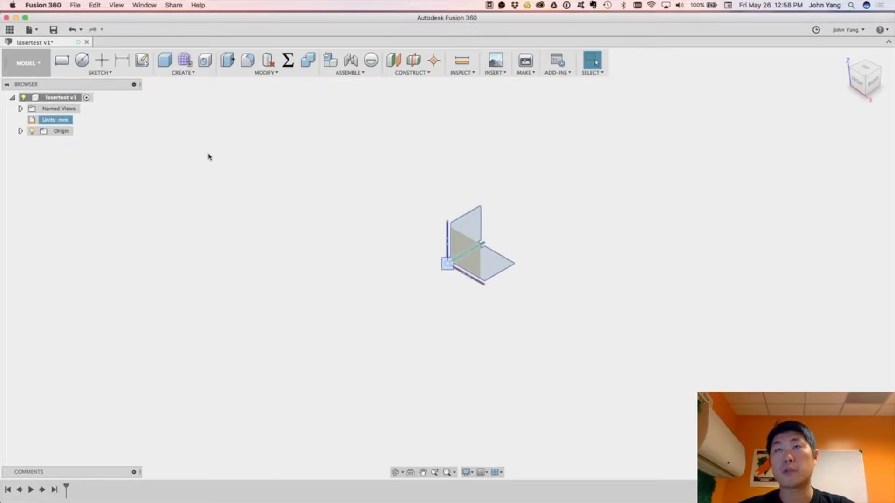
pyautogui.rightClick(77, 98)
# - Add a new component under the root and rename Component1 to 'base'
pyautogui.click(83, 101)
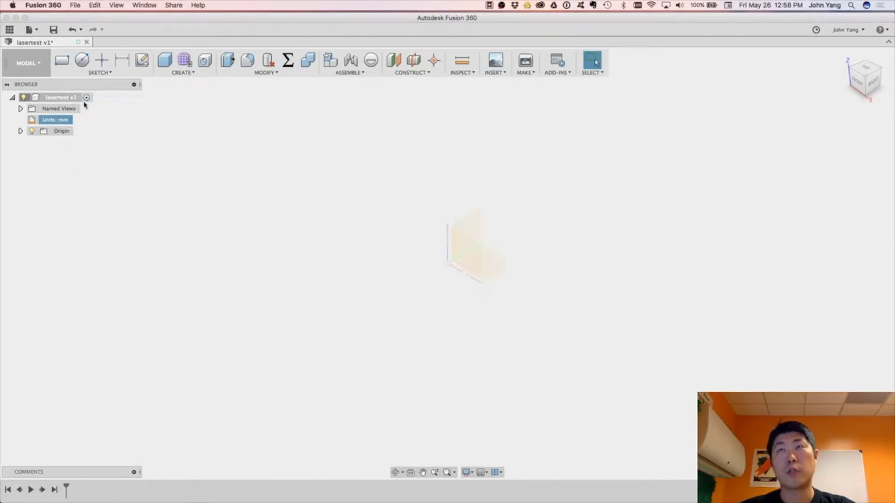
pyautogui.click(74, 143)
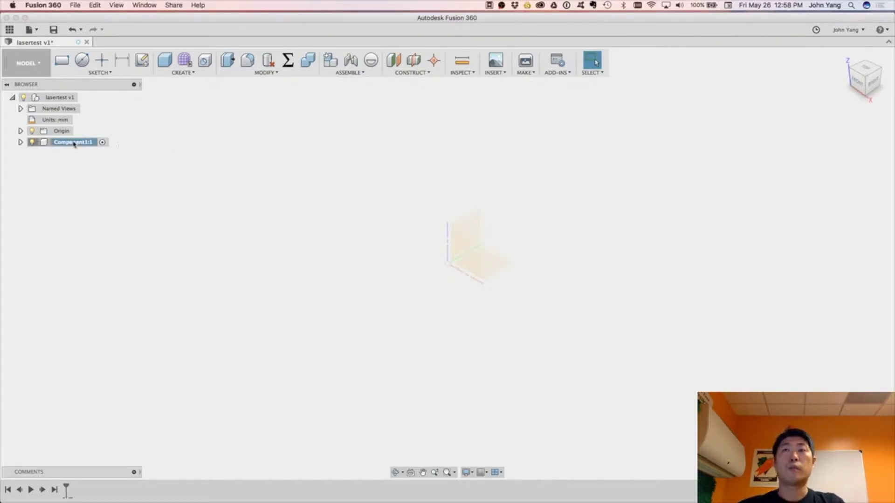
pyautogui.doubleClick(74, 144)
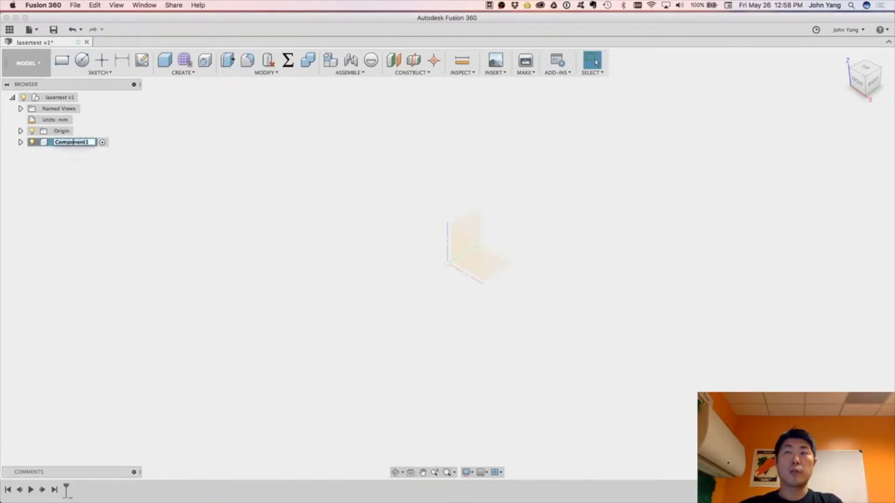
pyautogui.write('base:1')
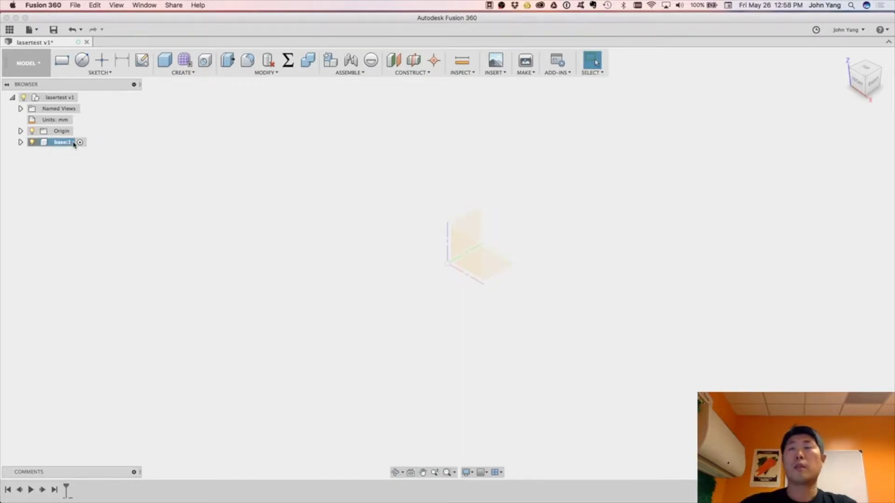
pyautogui.press('Return')
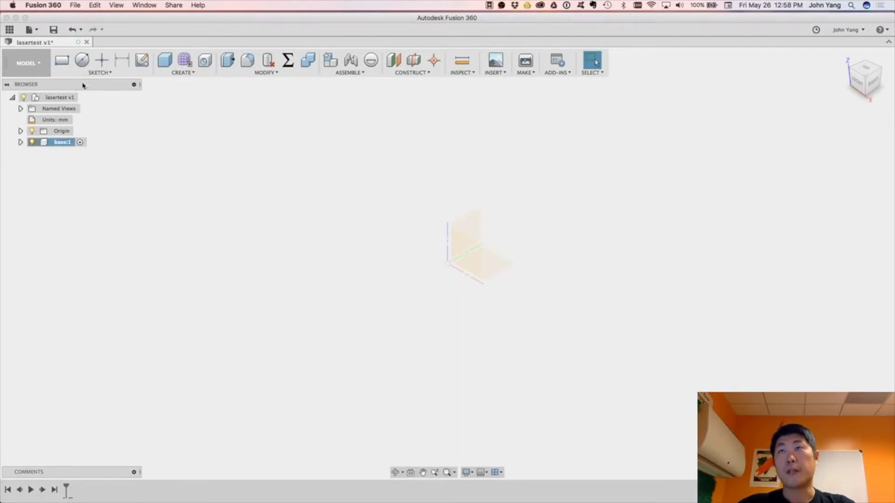
# - Start a new sketch on the horizontal XY plane
pyautogui.click(111, 73)
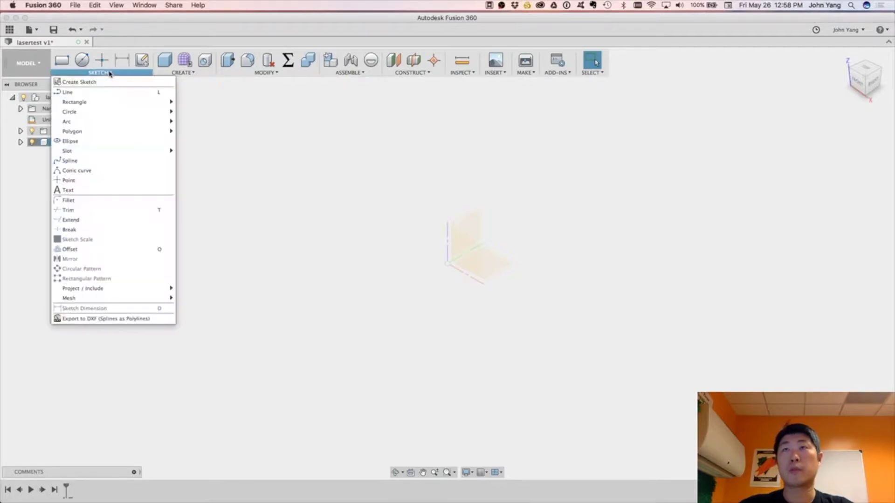
pyautogui.click(110, 84)
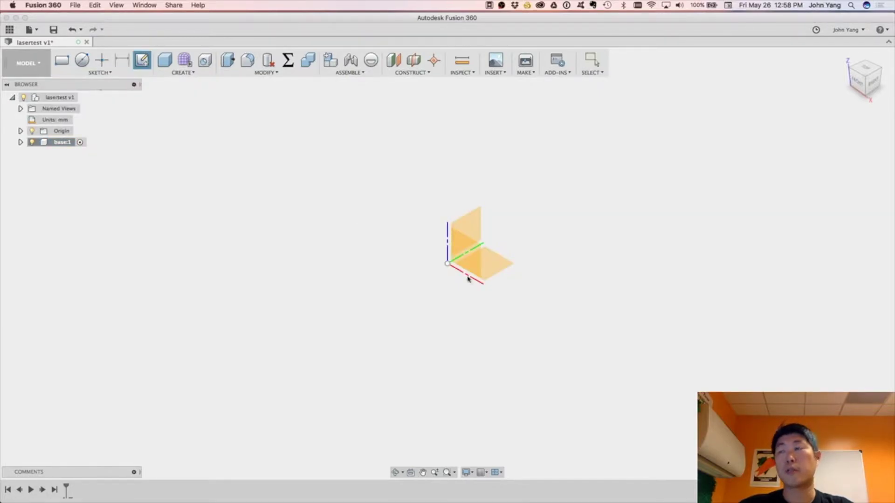
pyautogui.click(489, 263)
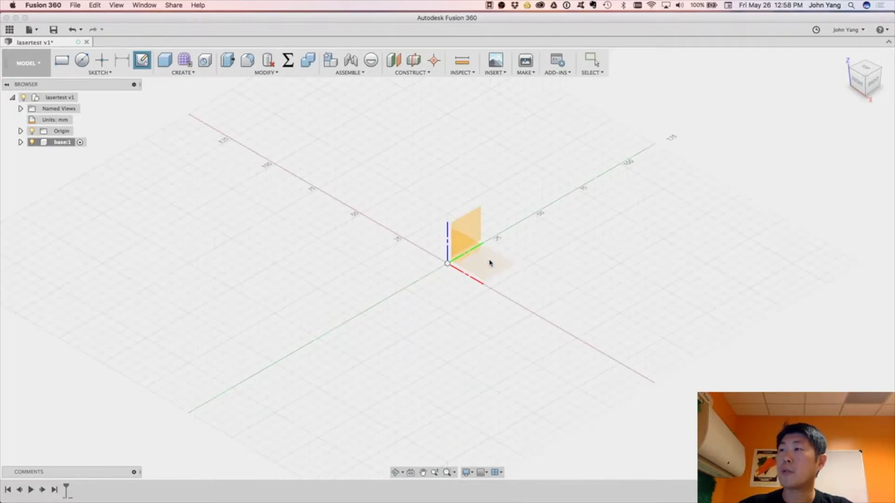
pyautogui.click(488, 273)
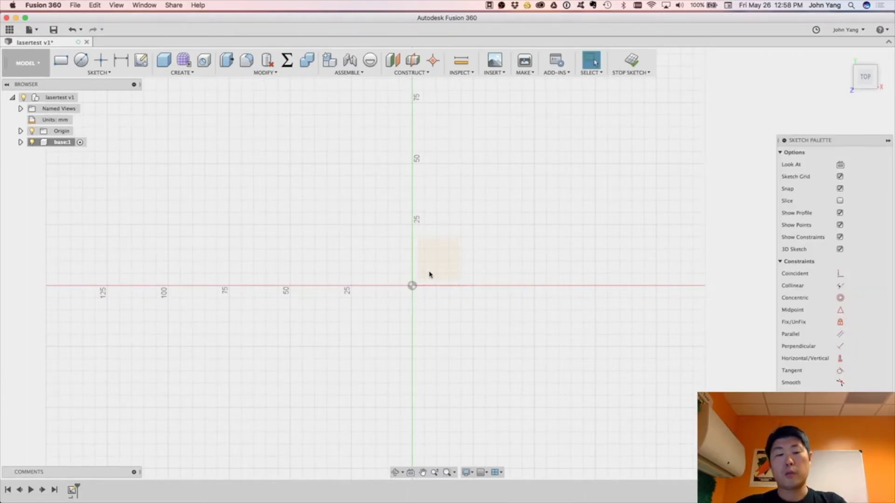
# - Draw a 100 × 50 mm rectangle with its first corner at the origin
pyautogui.press('r')
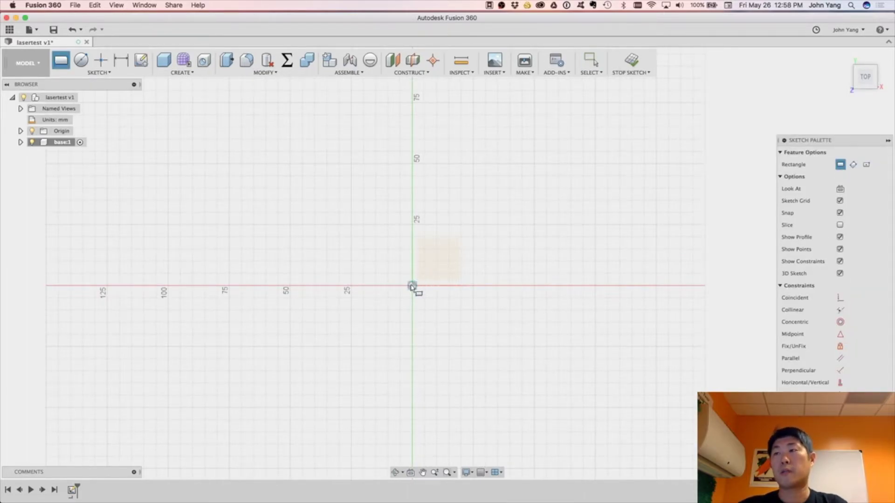
pyautogui.click(412, 285)
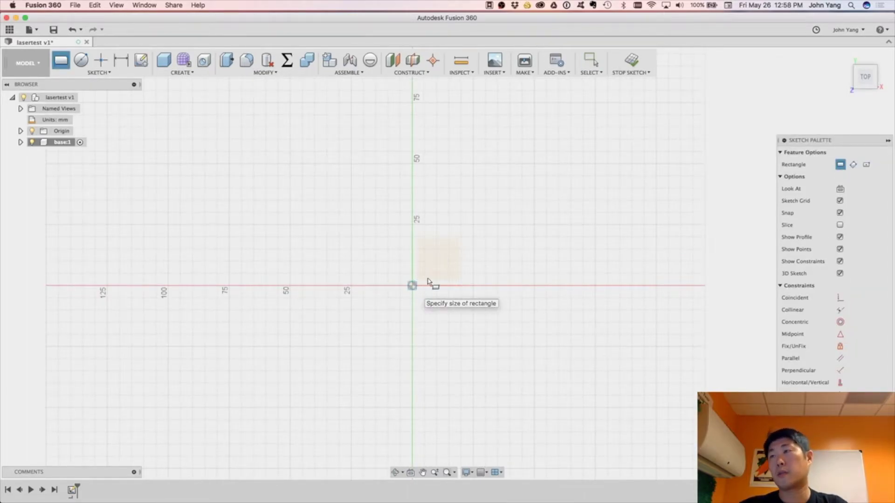
pyautogui.click(535, 220)
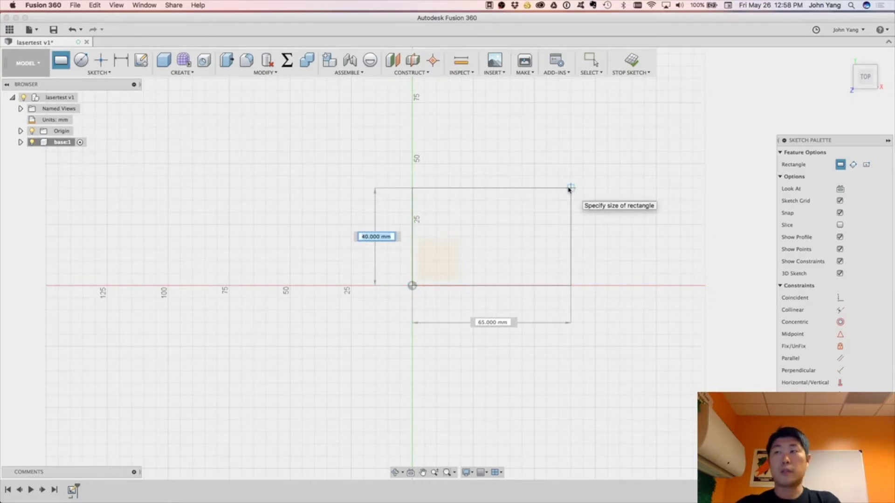
pyautogui.write('50')
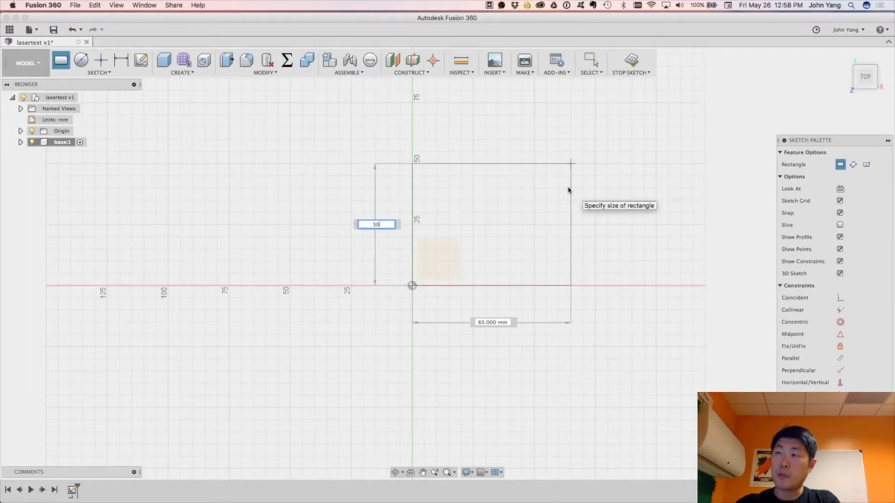
pyautogui.press('Tab')
pyautogui.write('100')
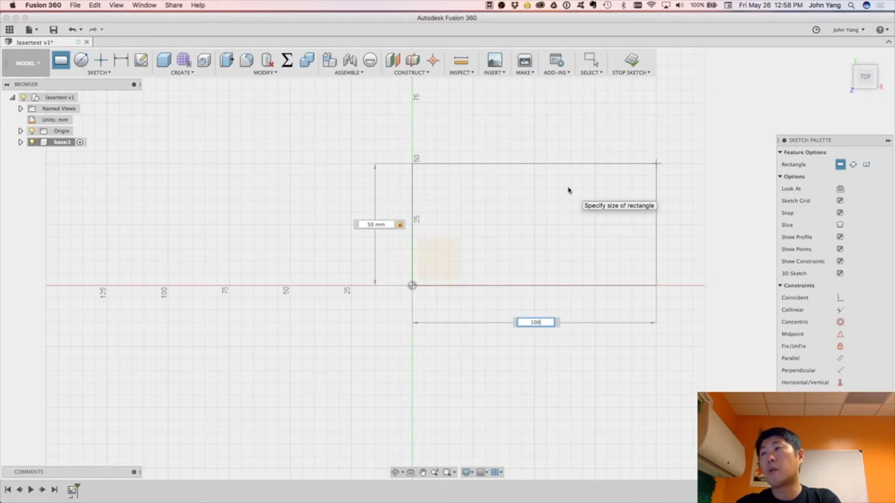
pyautogui.press('Return')
pyautogui.press('Escape')
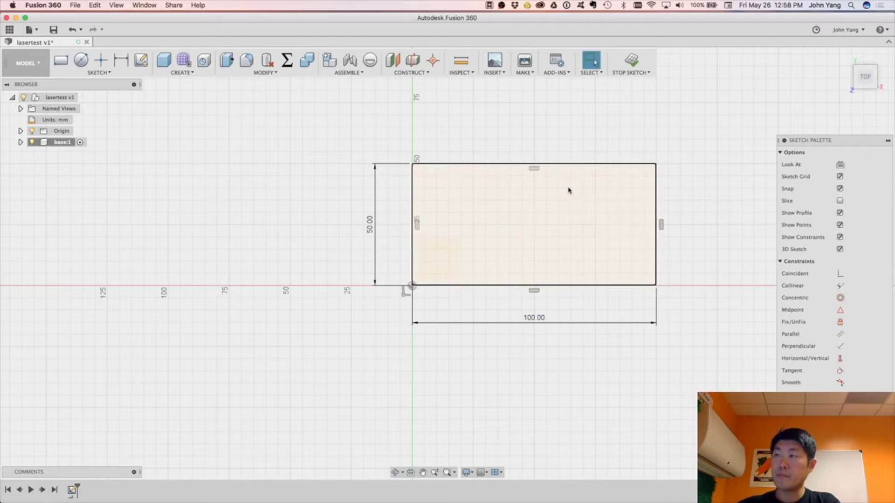
# - Finish the sketch and press-pull the rectangle 3 mm into a plate
pyautogui.click(630, 61)
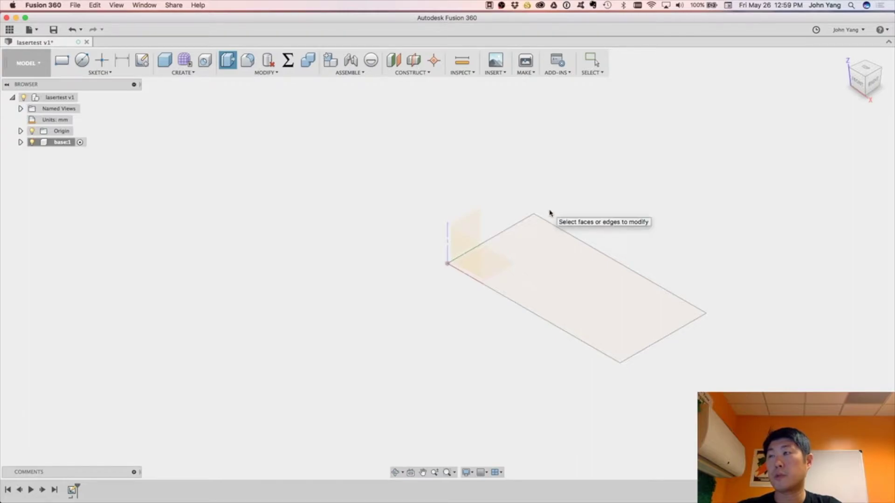
pyautogui.click(559, 269)
pyautogui.write('3')
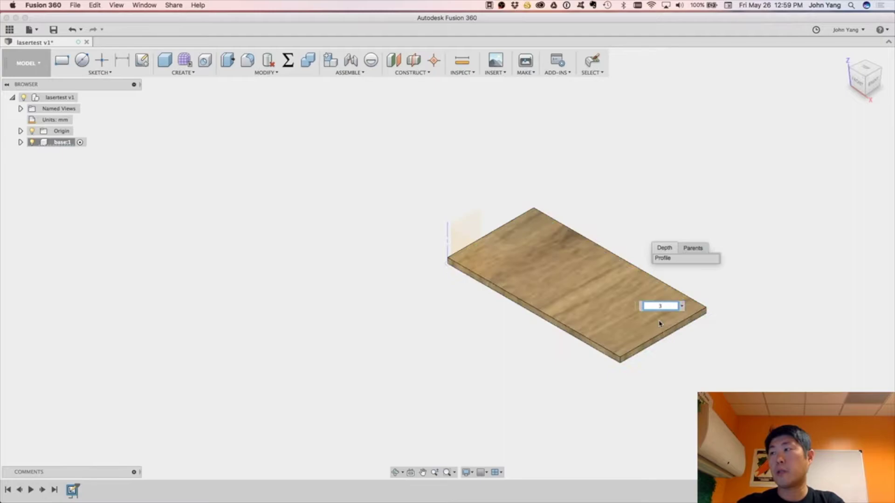
pyautogui.press('Return')
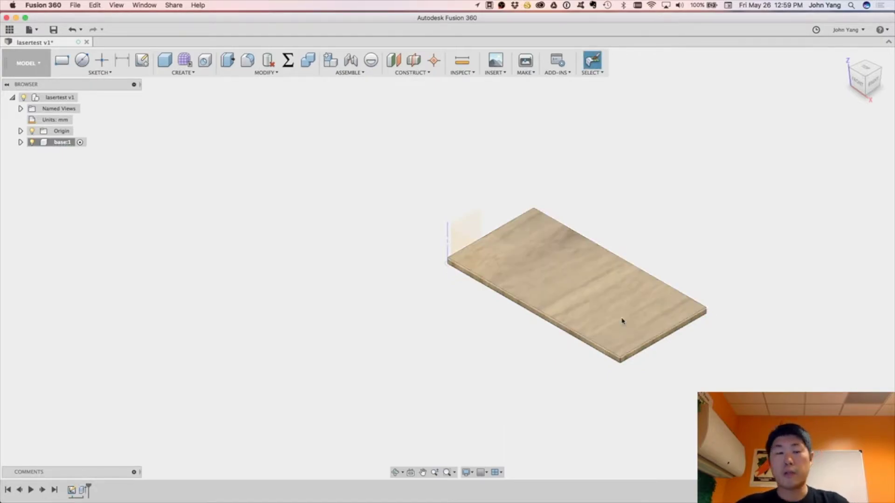
pyautogui.click(286, 64)
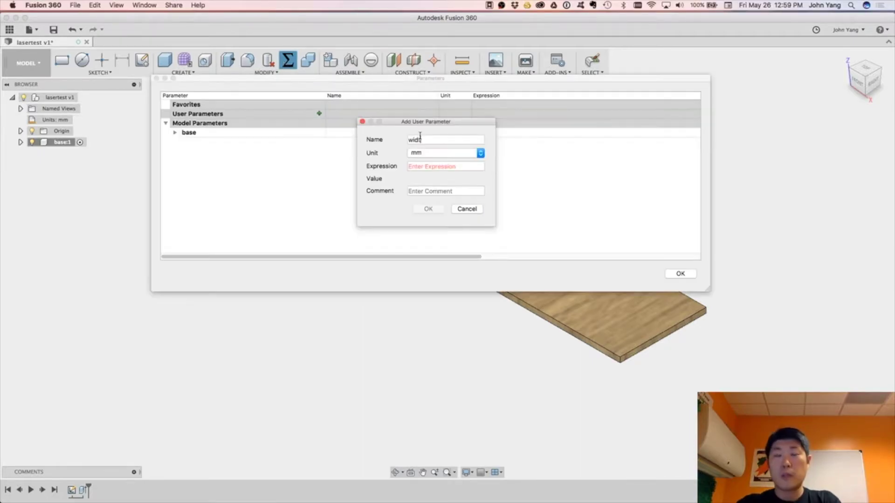
# - Add user parameters width = 100 mm and depth = 50 mm
pyautogui.write('h')
pyautogui.press('Tab')
pyautogui.press('Tab')
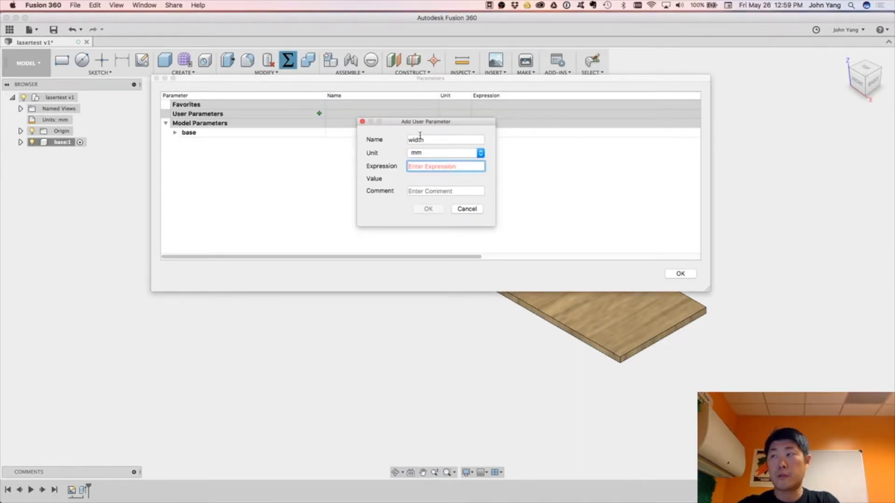
pyautogui.write('100')
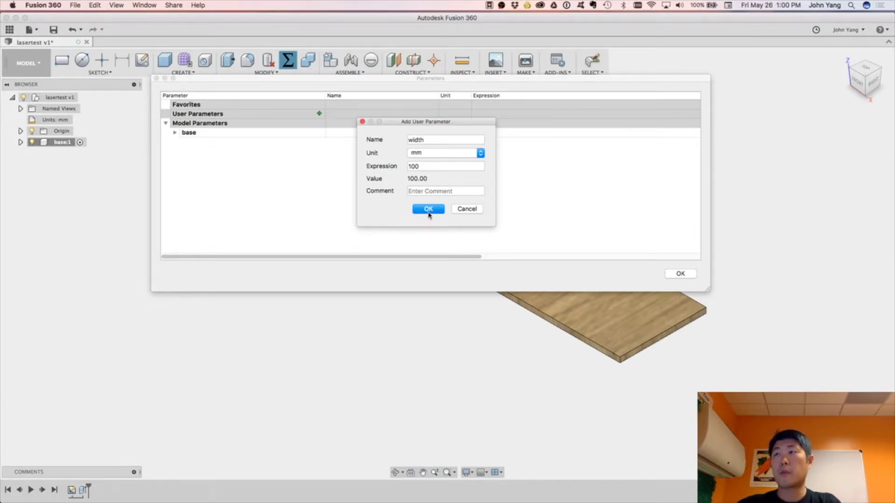
pyautogui.click(429, 213)
pyautogui.click(319, 113)
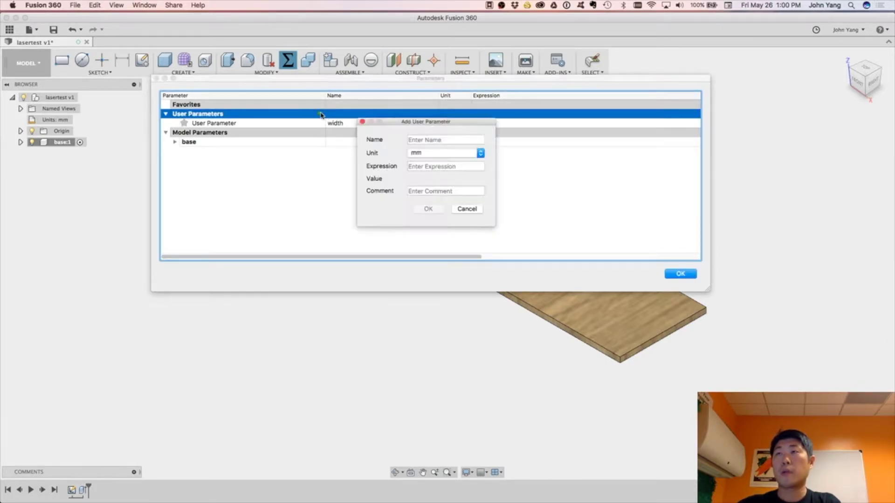
pyautogui.write('dept')
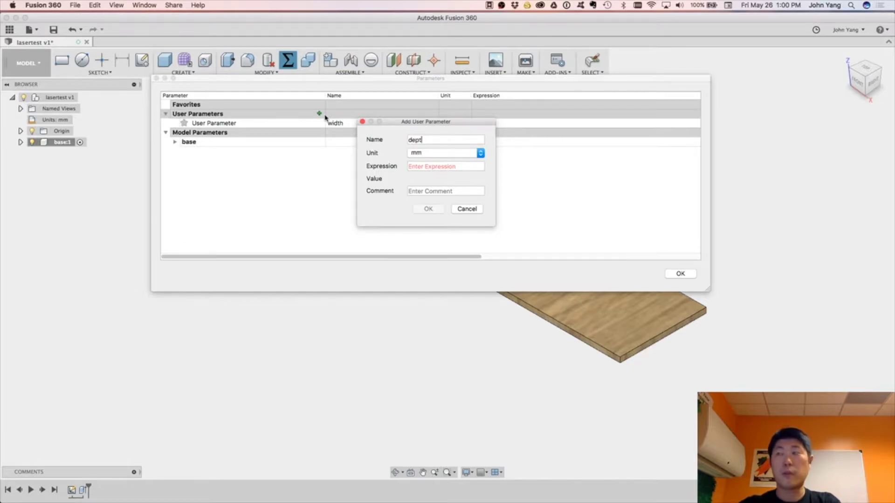
pyautogui.write('h')
pyautogui.press('Tab')
pyautogui.press('Tab')
pyautogui.write('50')
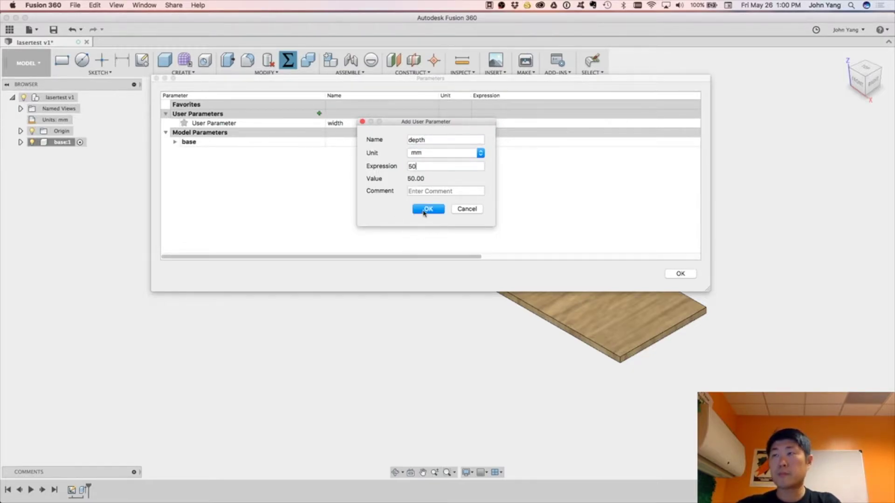
pyautogui.click(425, 209)
# - Add user parameters height = 40 mm and thickness = 3 mm
pyautogui.click(319, 114)
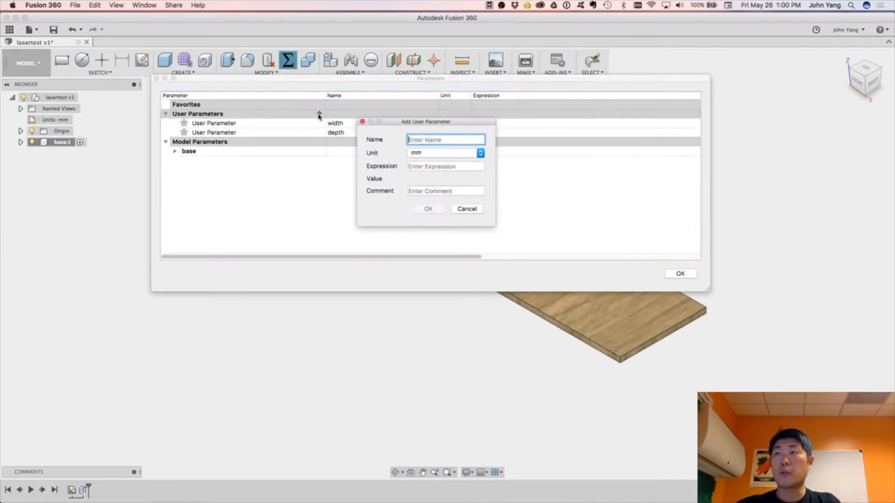
pyautogui.write('hei')
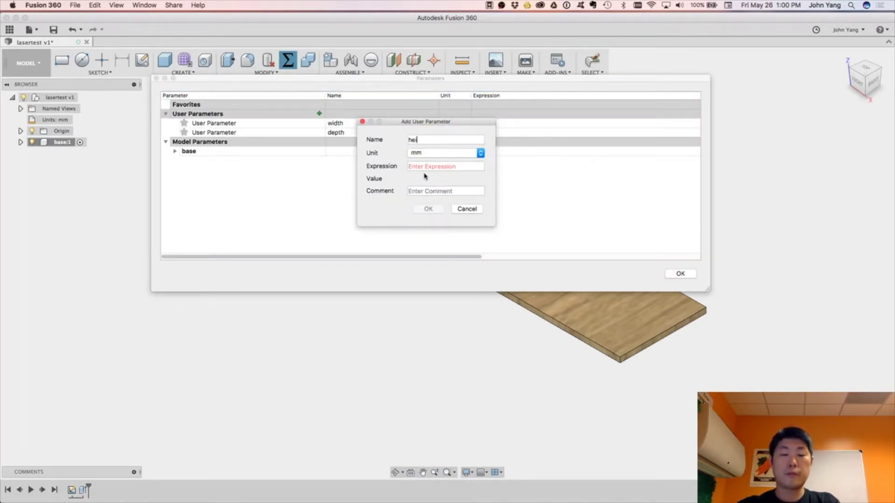
pyautogui.write('40')
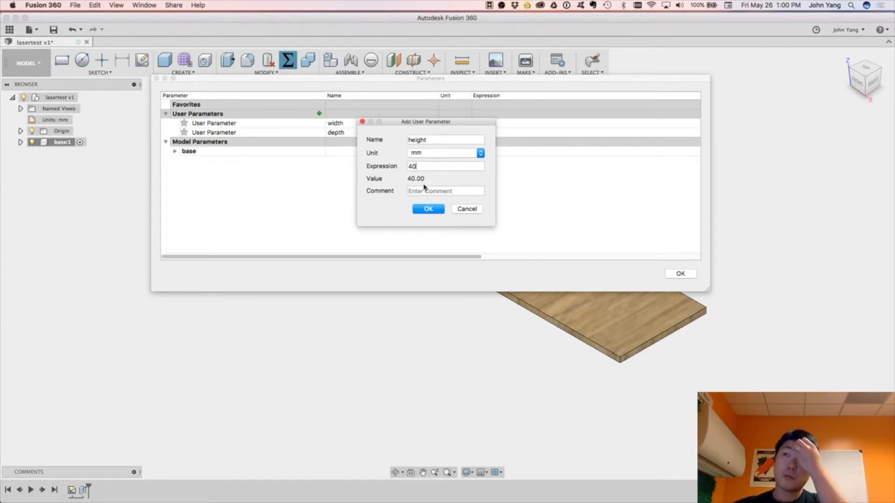
pyautogui.click(425, 209)
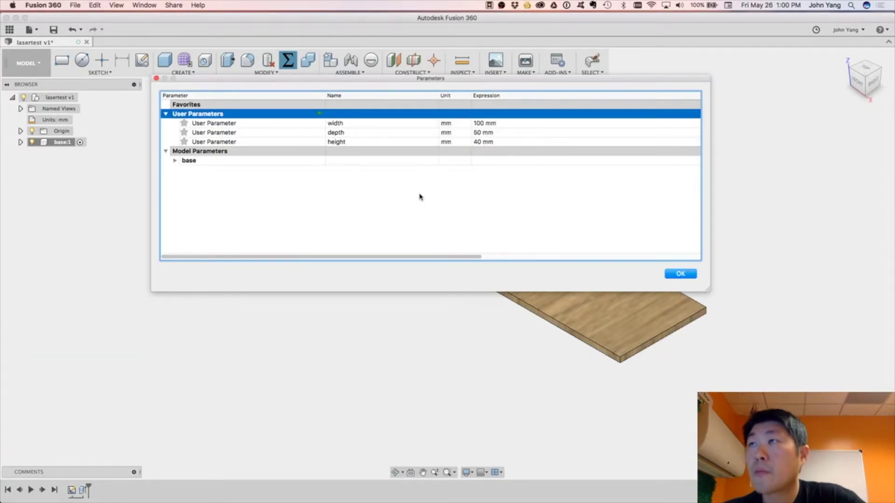
pyautogui.click(319, 114)
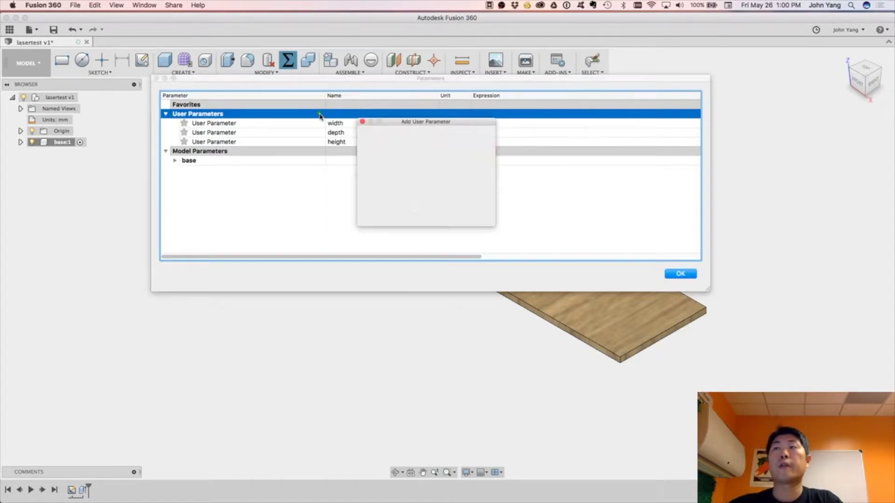
pyautogui.write('thickne')
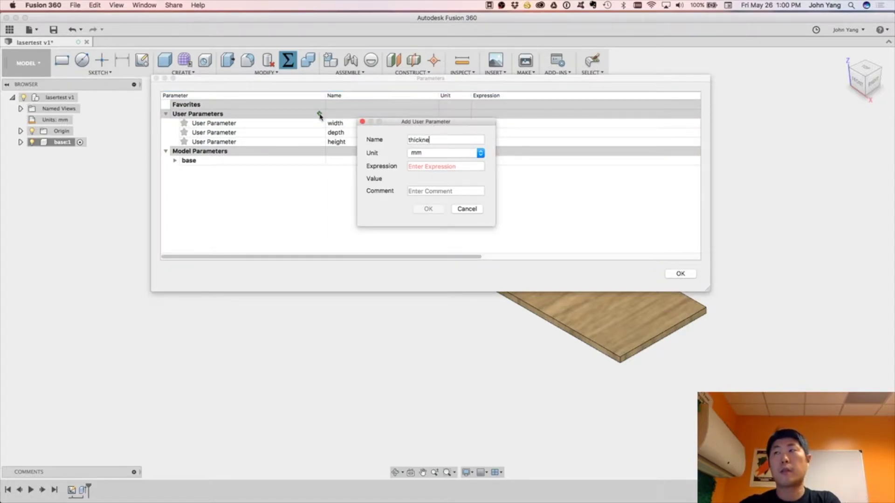
pyautogui.write('ss')
pyautogui.press('Tab')
pyautogui.press('Tab')
pyautogui.write('3')
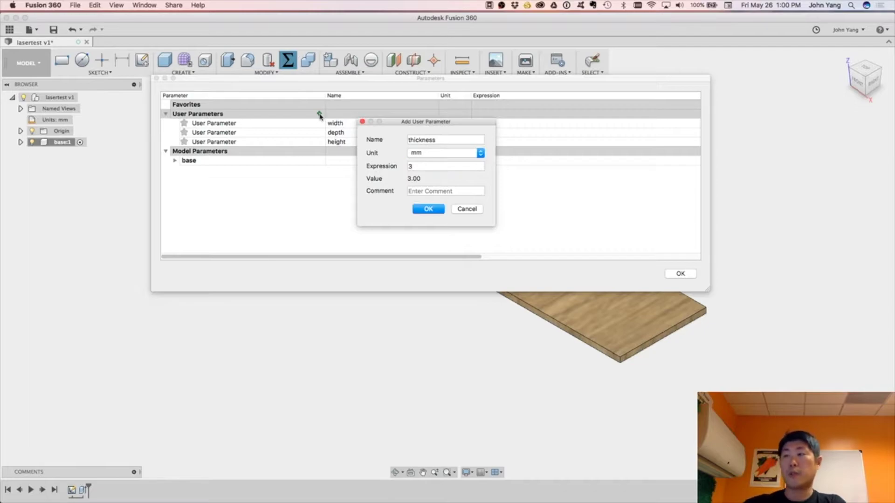
pyautogui.press('Return')
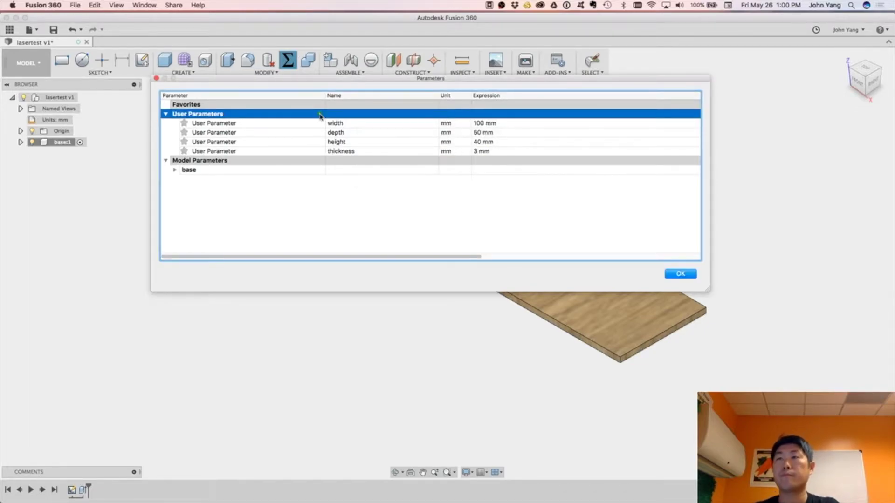
# - Set base Sketch1's d1 expression to width and d2 to depth
pyautogui.click(176, 170)
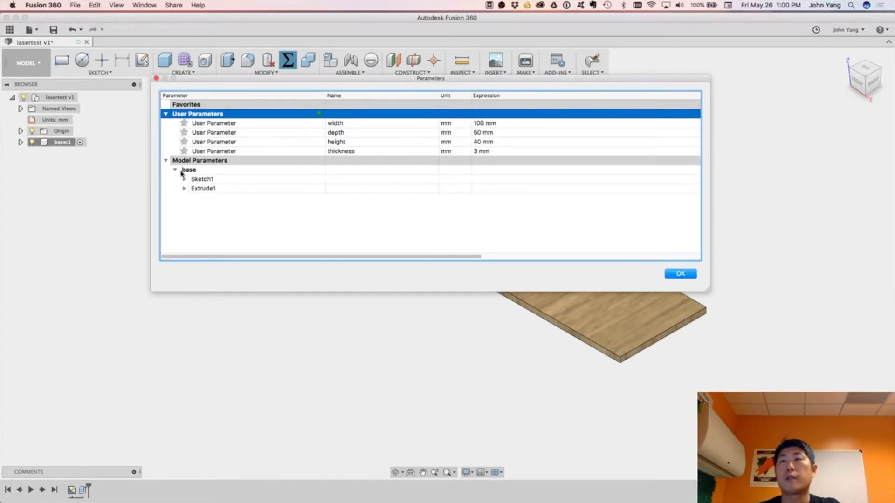
pyautogui.click(185, 180)
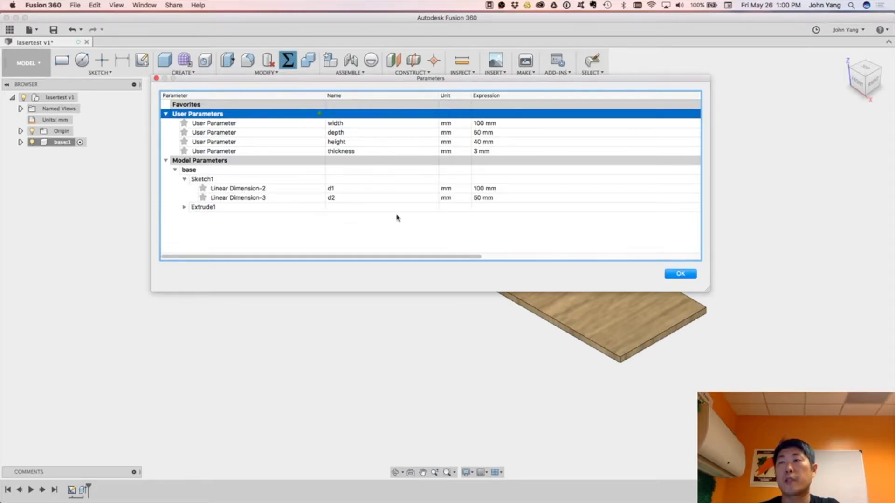
pyautogui.click(480, 189)
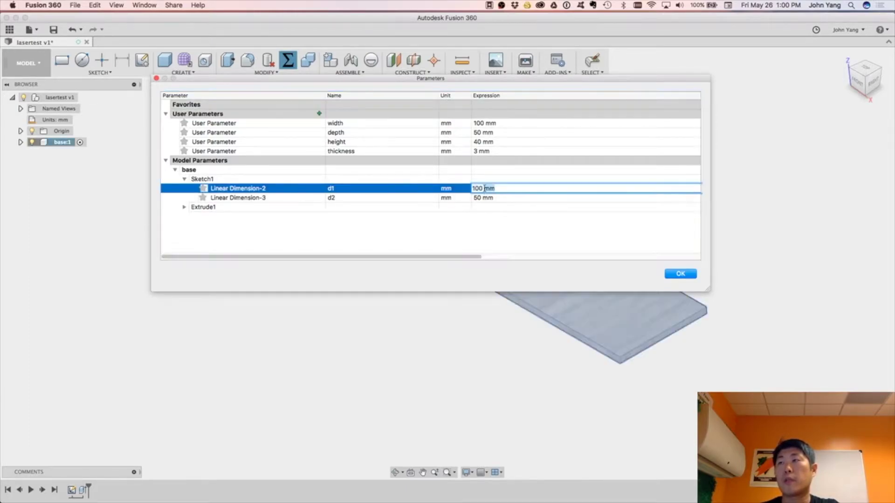
pyautogui.click(496, 189)
pyautogui.moveTo(502, 189); pyautogui.dragTo(411, 183)
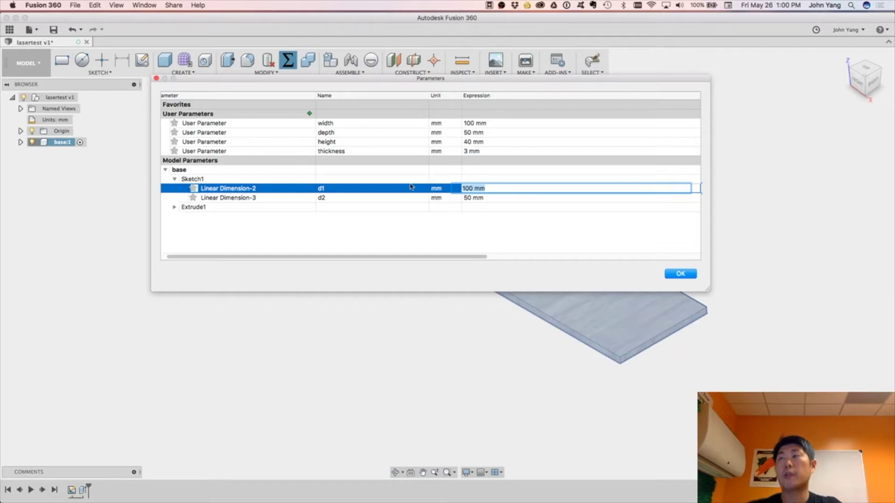
pyautogui.write('width')
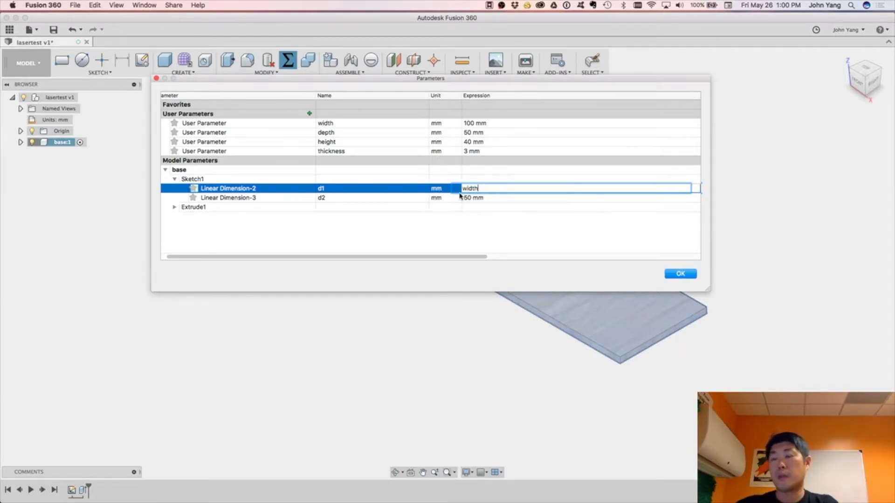
pyautogui.click(473, 197)
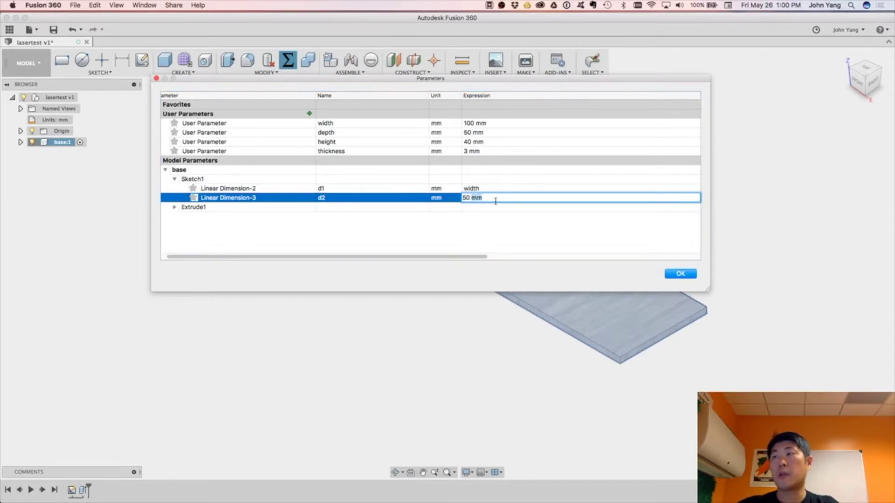
pyautogui.moveTo(496, 201); pyautogui.dragTo(413, 186)
pyautogui.write('depth')
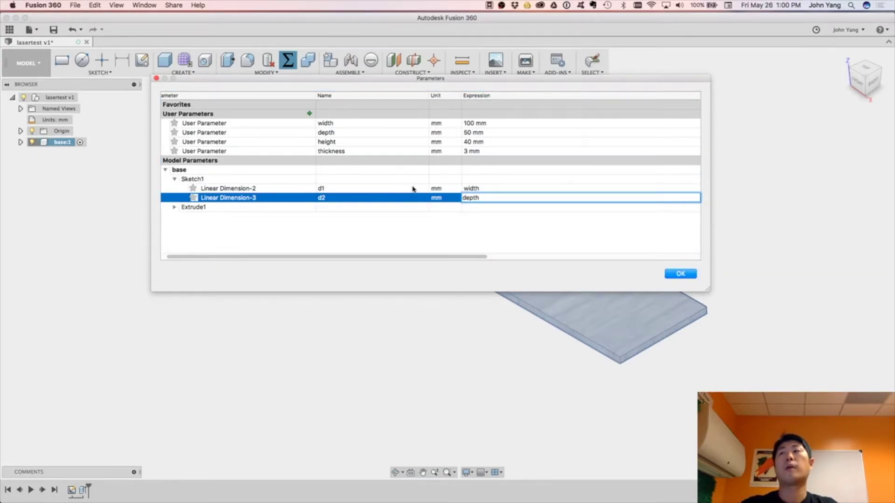
pyautogui.press('Return')
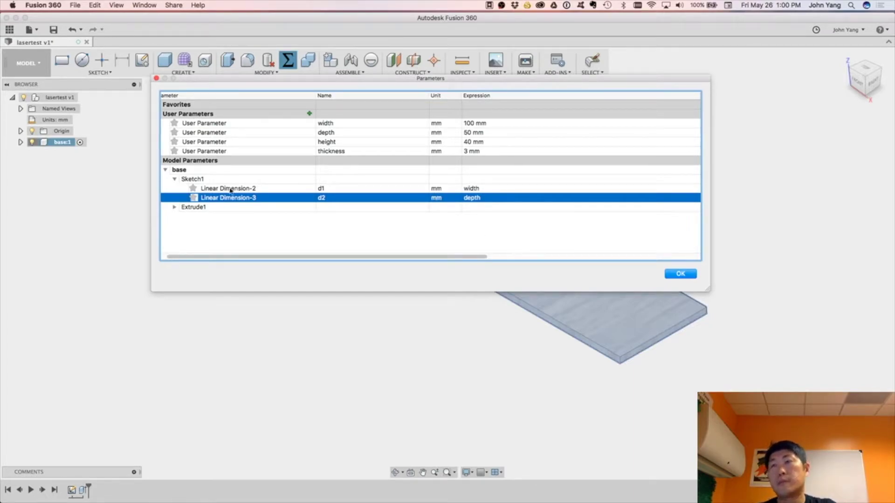
# - Set Extrude1's distance to thickness and apply the parameter changes
pyautogui.click(175, 209)
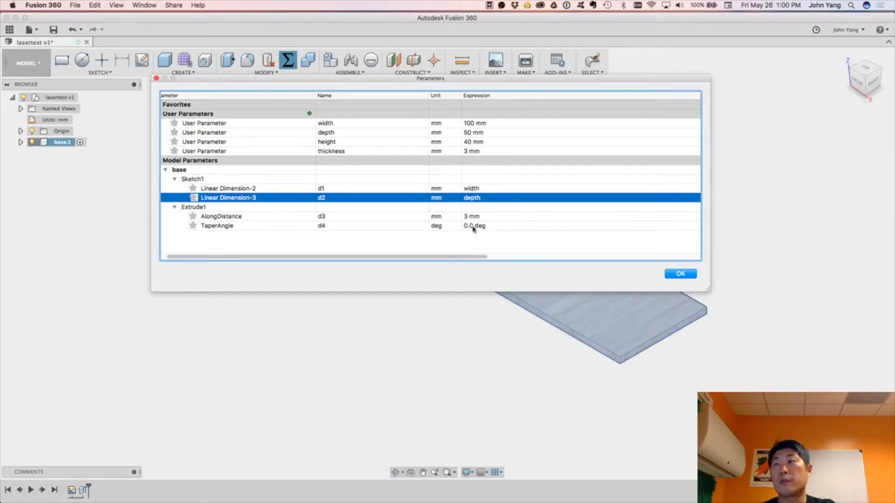
pyautogui.doubleClick(482, 215)
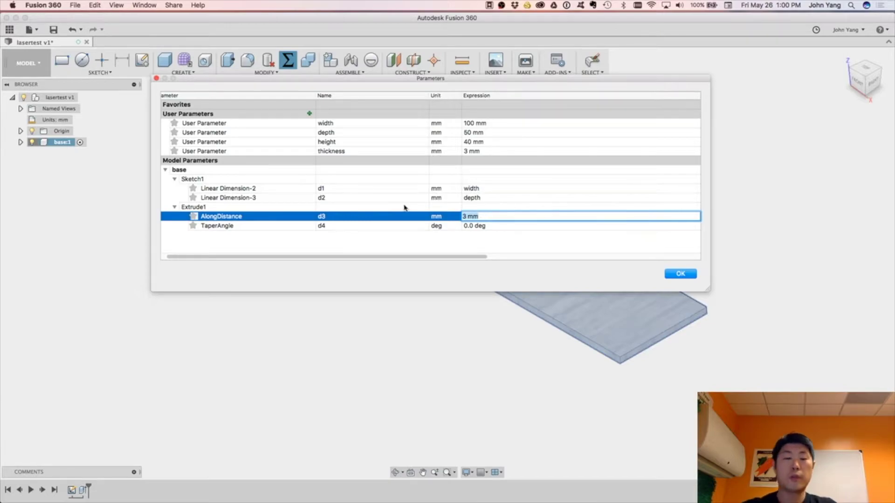
pyautogui.write('thickness')
pyautogui.press('Return')
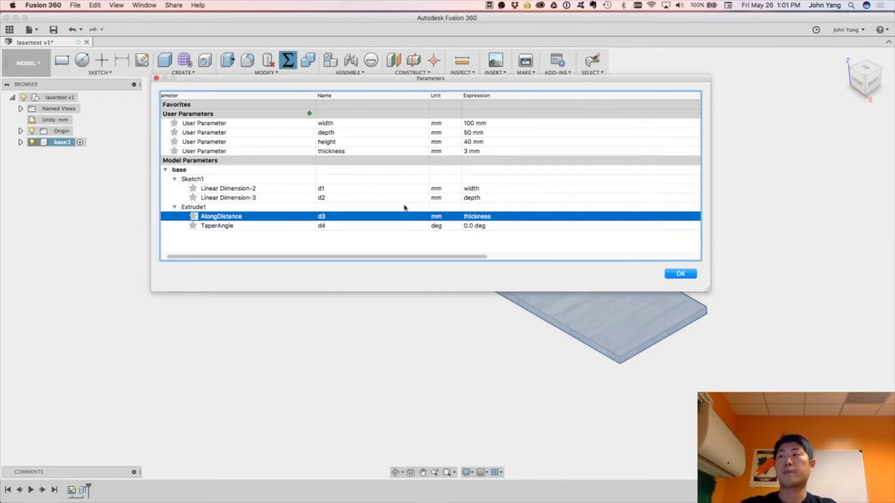
pyautogui.click(681, 274)
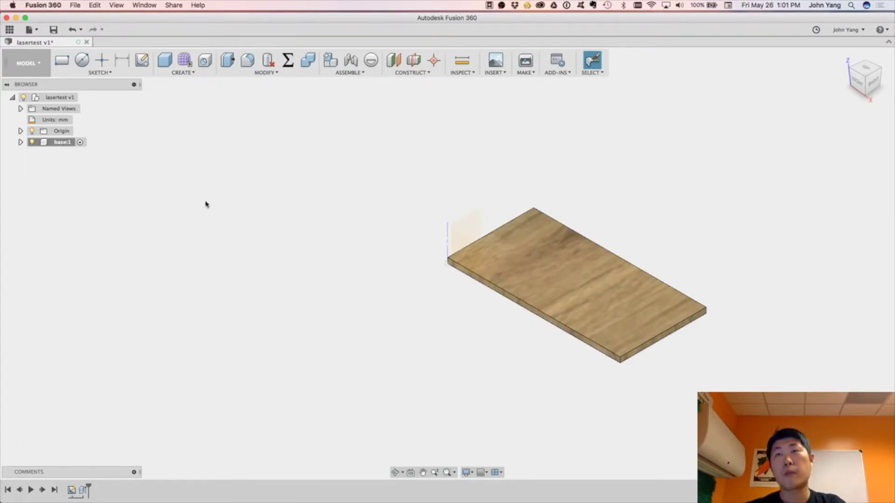
# - Create a new component named 'side'
pyautogui.rightClick(60, 97)
pyautogui.click(74, 115)
pyautogui.write('side')
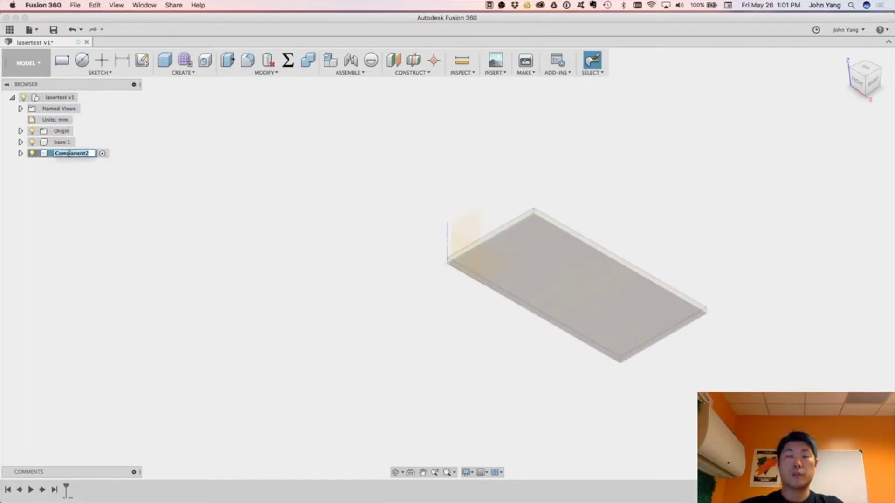
pyautogui.press('Return')
# - Sketch a 50 × 40 mm rectangle from the origin on the base's end plane
pyautogui.keyDown('shift'); pyautogui.moveTo(305, 238); pyautogui.dragTo(290, 274, button='middle'); pyautogui.keyUp('shift')
pyautogui.press('r')
pyautogui.click(587, 350)
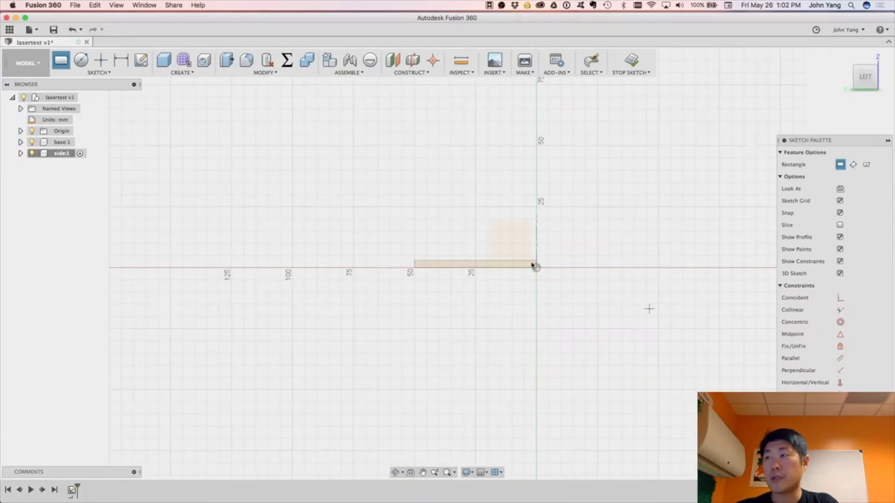
pyautogui.click(537, 268)
pyautogui.write('50')
pyautogui.press('Tab')
pyautogui.write('40')
pyautogui.press('Return')
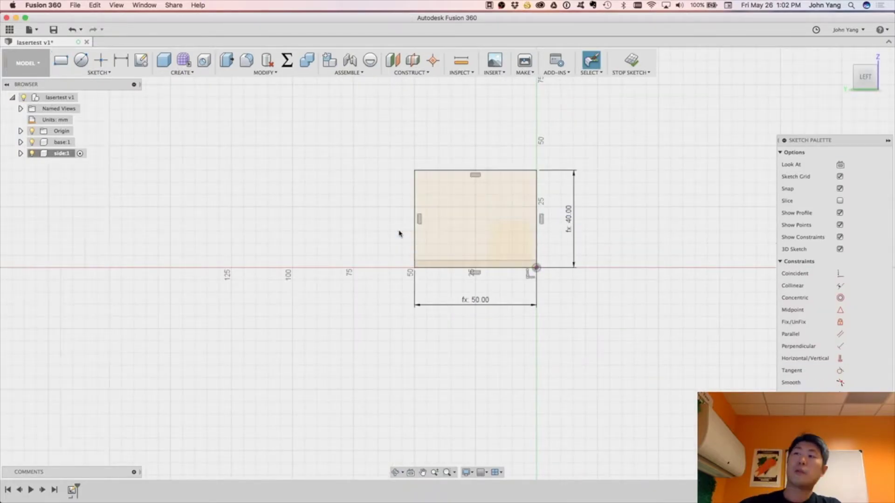
# - Extrude the side rectangle by thickness into an upright panel
pyautogui.moveTo(641, 241)
pyautogui.mouseDown(button='middle')
pyautogui.moveTo(465, 209)
pyautogui.moveTo(401, 212)
pyautogui.mouseUp(button='middle')
pyautogui.press('e')
pyautogui.click(298, 205)
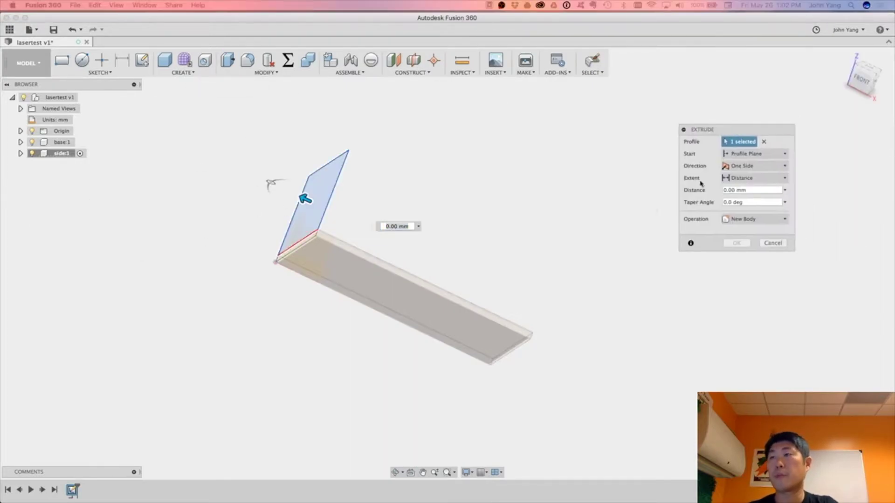
pyautogui.write('t')
pyautogui.press('Return')
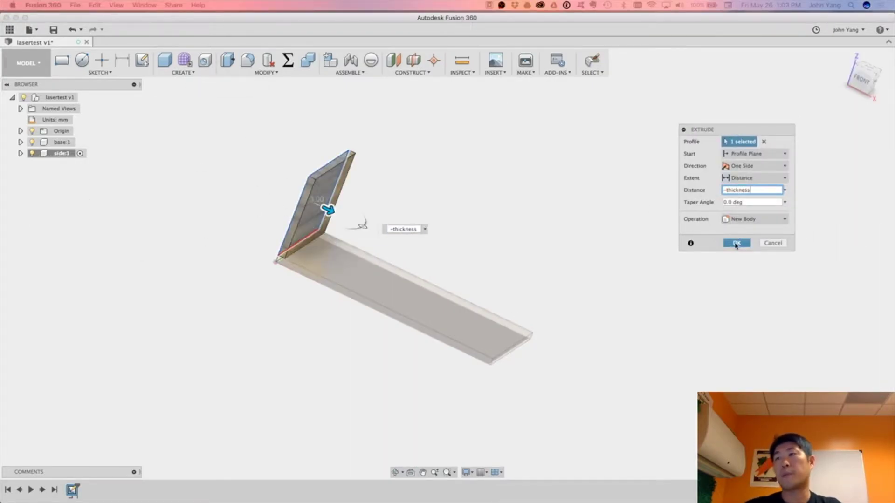
pyautogui.click(736, 243)
pyautogui.press('e')
pyautogui.click(303, 219)
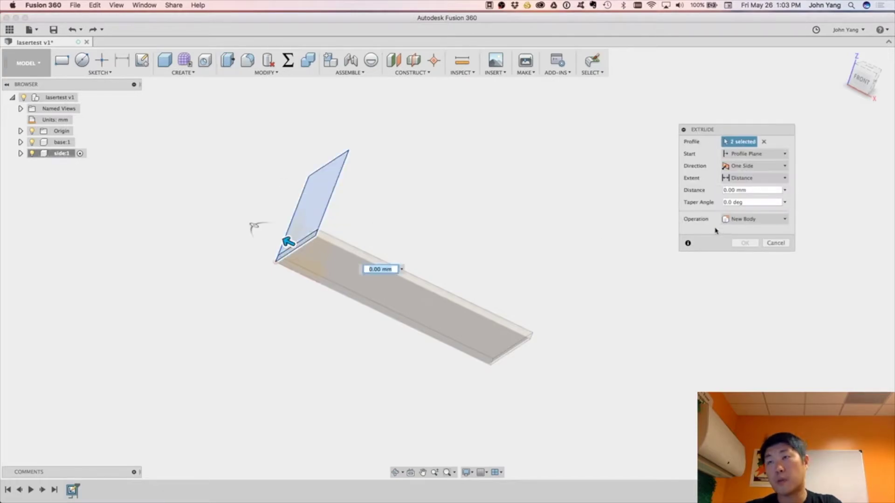
pyautogui.write('t')
pyautogui.press('Return')
pyautogui.press('Return')
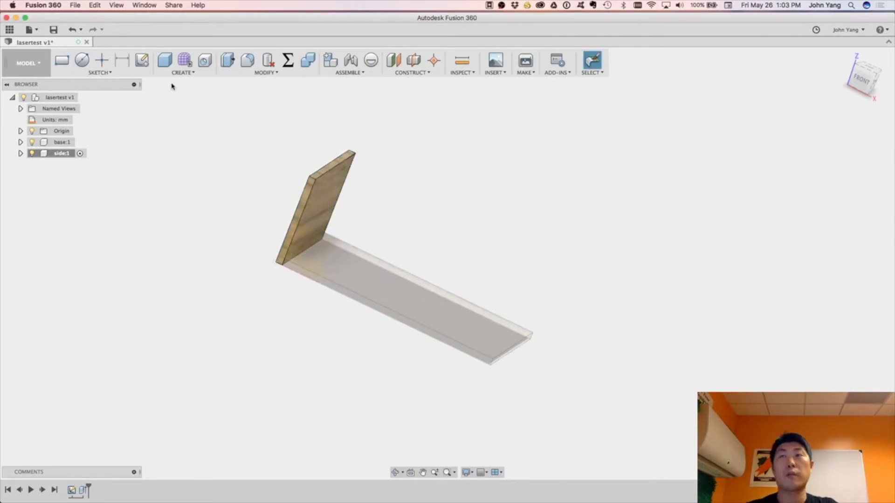
pyautogui.click(187, 73)
# - Add another new component and rename it 'front'
pyautogui.rightClick(51, 97)
pyautogui.click(89, 113)
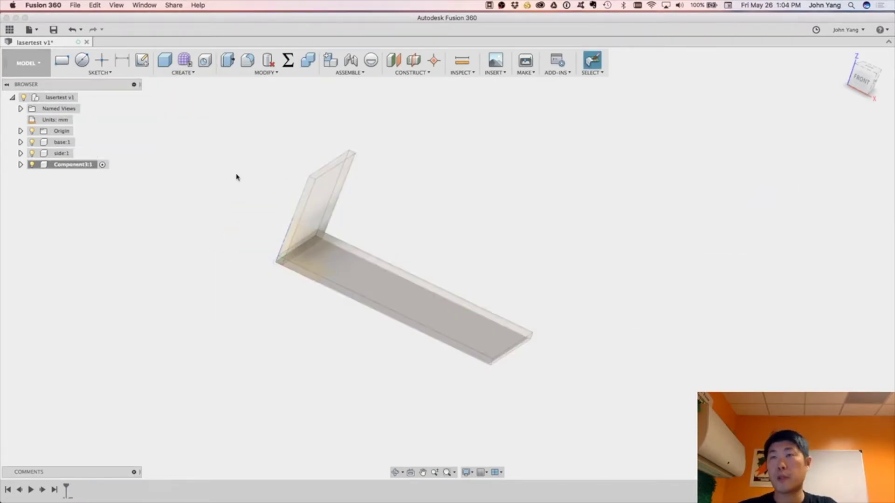
pyautogui.doubleClick(72, 165)
pyautogui.write('front')
pyautogui.press('Return')
pyautogui.press('r')
# - Sketch a 100 mm-wide rectangle on the front plane from the origin and extrude it 3 mm
pyautogui.click(334, 291)
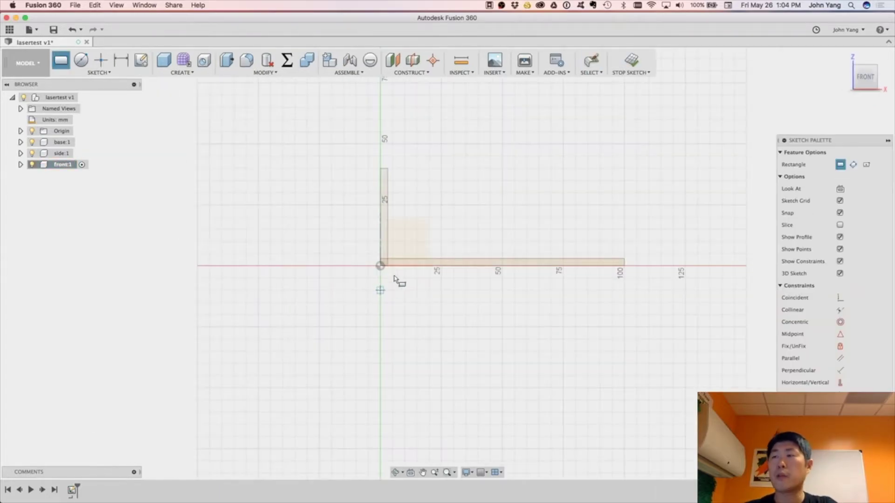
pyautogui.click(380, 266)
pyautogui.press('Tab')
pyautogui.write('100')
pyautogui.press('Return')
pyautogui.click(632, 61)
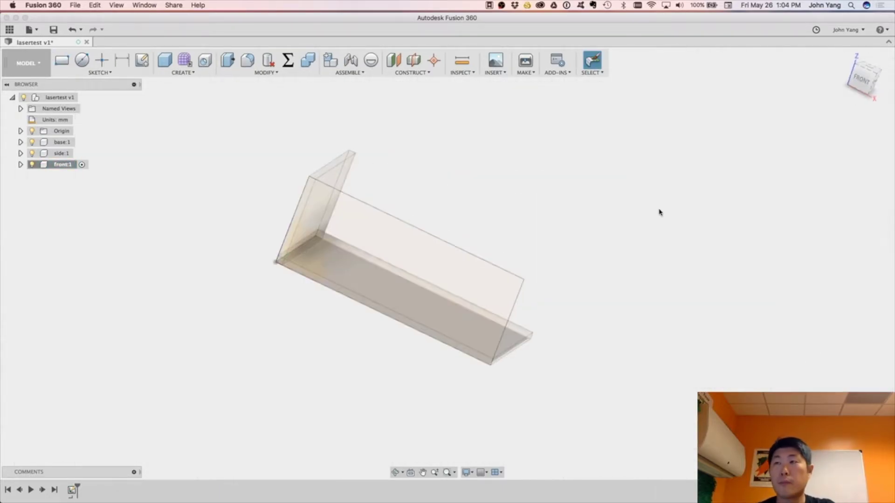
pyautogui.write('e3')
pyautogui.press('Return')
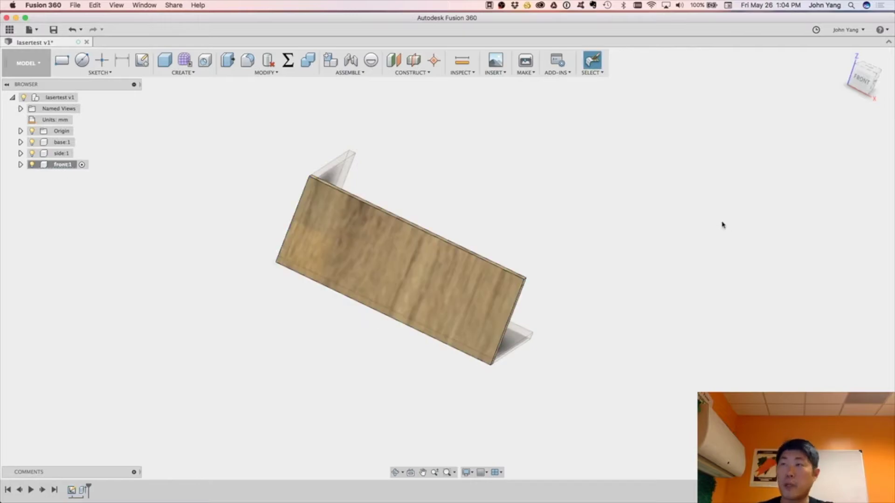
pyautogui.keyDown('shift'); pyautogui.moveTo(541, 228); pyautogui.dragTo(890, 254, button='middle'); pyautogui.keyUp('shift')
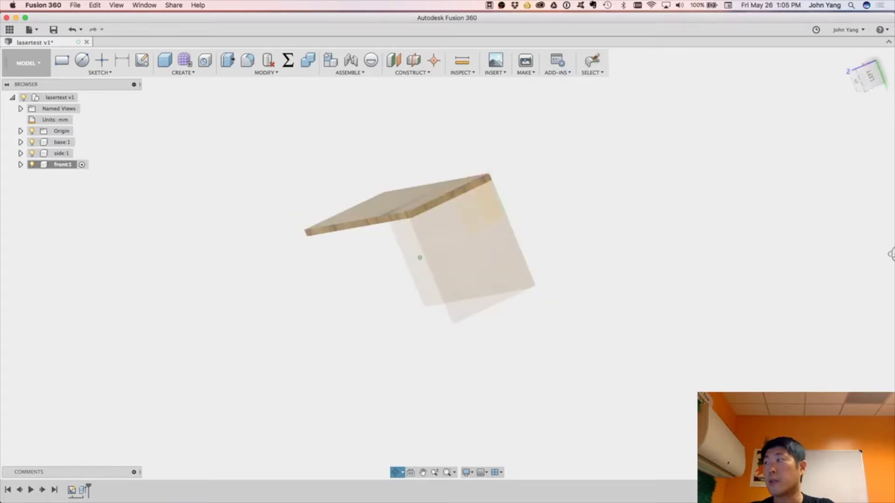
# - Begin a rectangular body pattern of the front panel along the base's edge
pyautogui.click(845, 57)
pyautogui.click(183, 72)
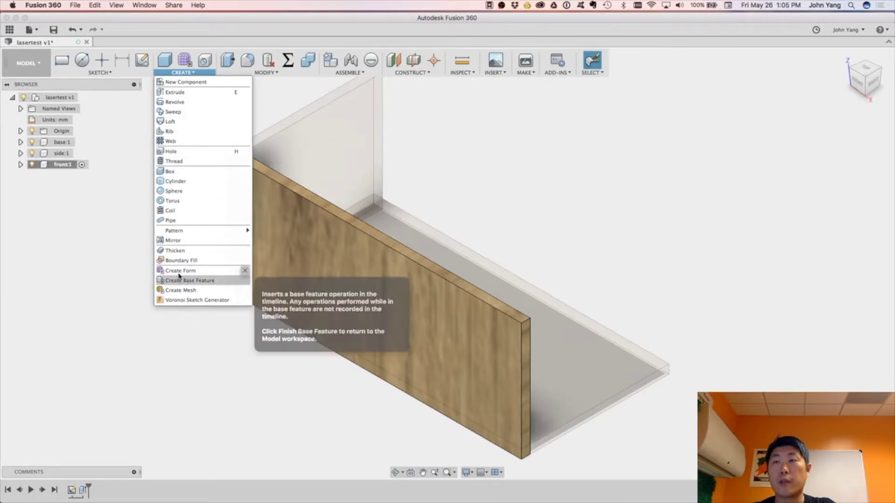
pyautogui.moveTo(198, 232)
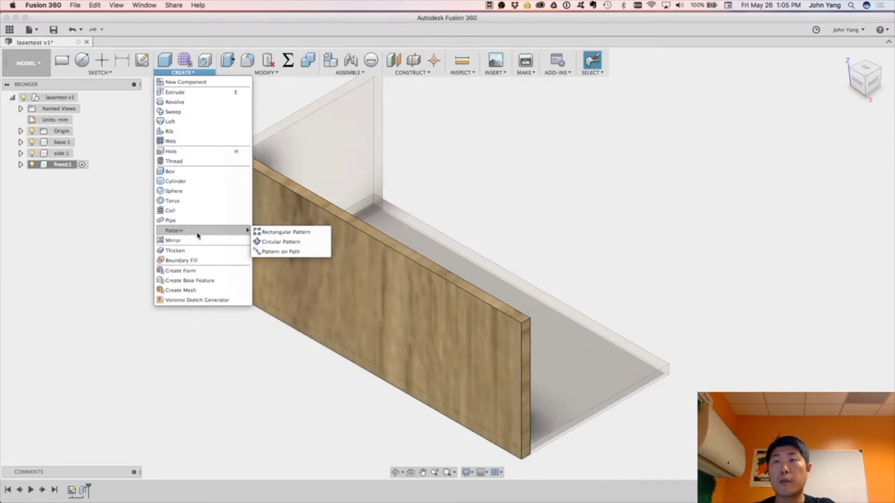
pyautogui.click(289, 232)
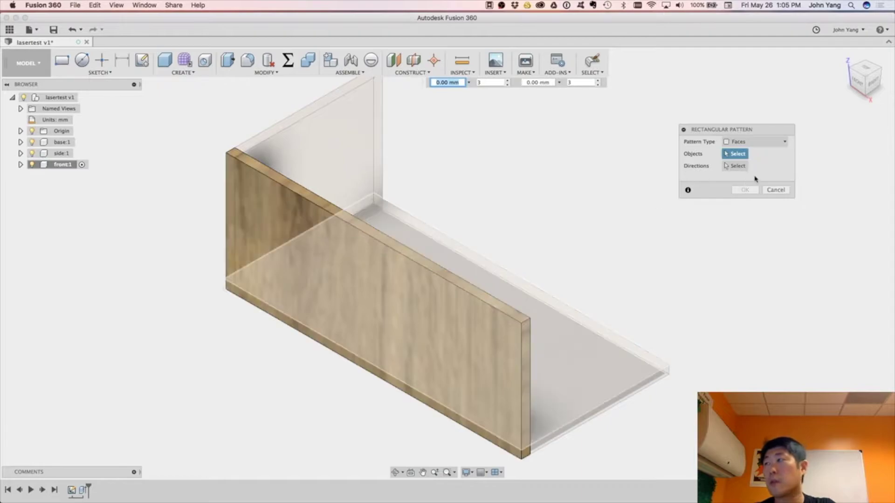
pyautogui.click(754, 141)
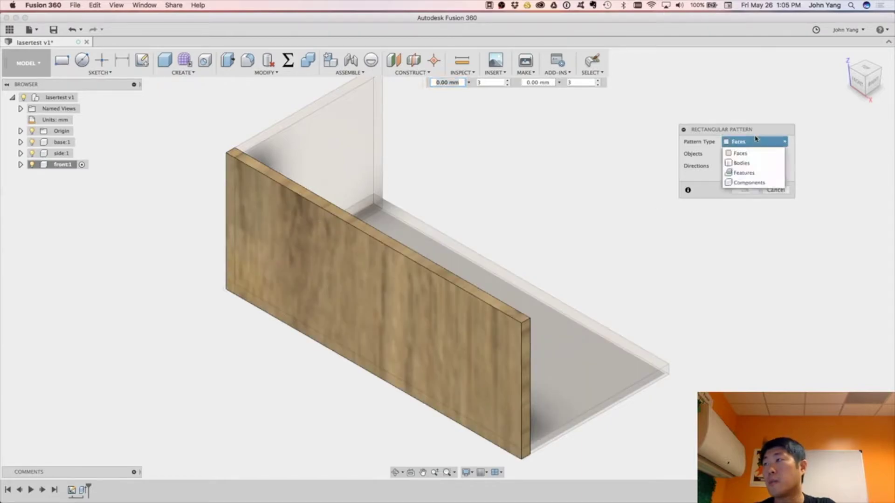
pyautogui.click(745, 163)
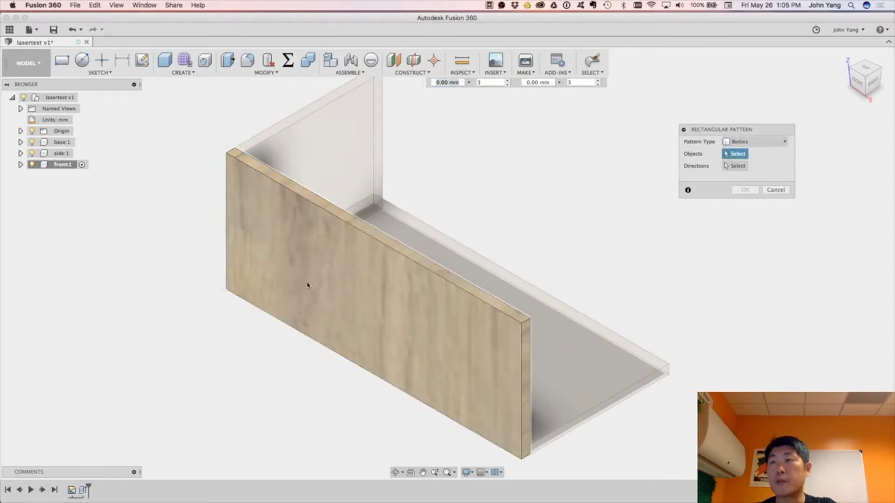
pyautogui.click(363, 307)
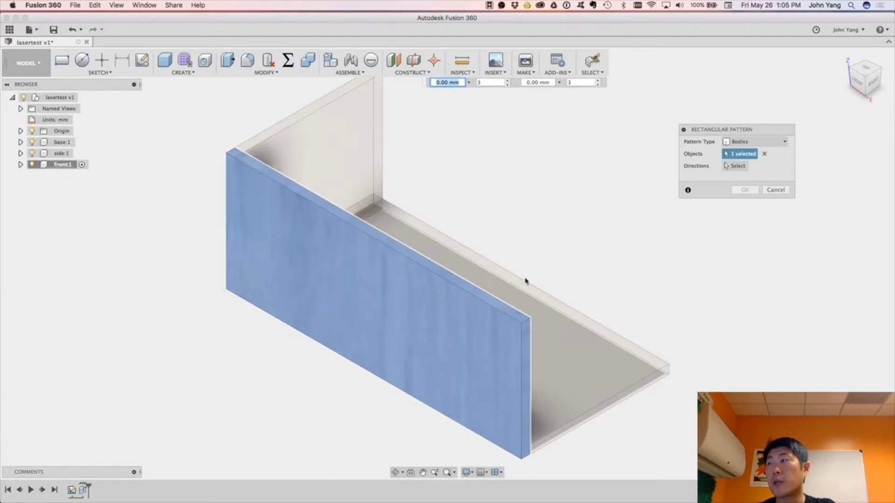
pyautogui.click(735, 166)
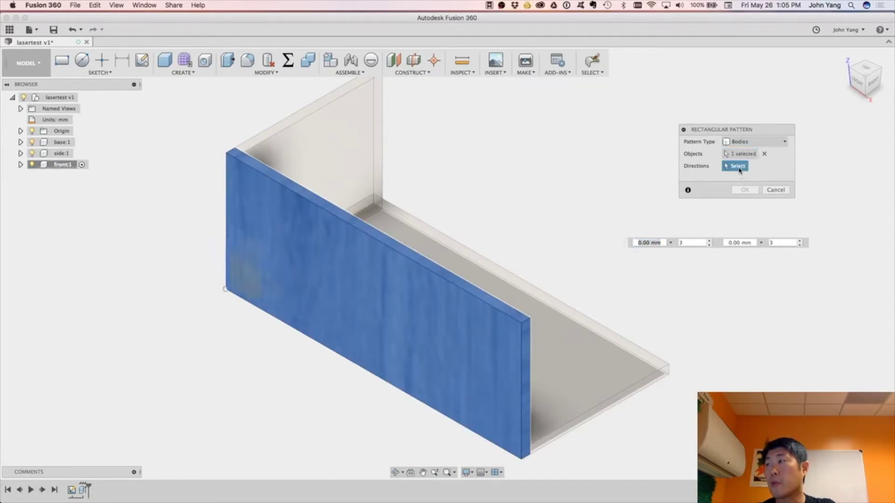
pyautogui.click(582, 415)
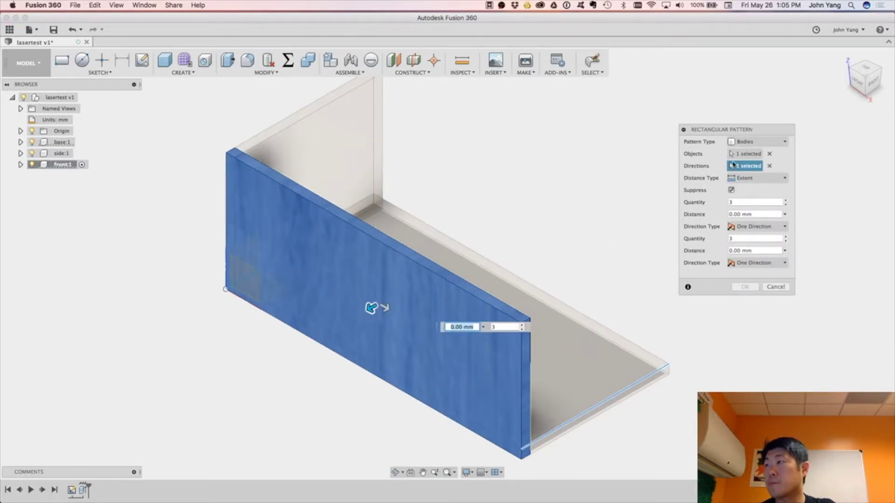
# - Use Spacing with quantity 2 and distance -(depth-thickness) to add the back panel
pyautogui.click(741, 178)
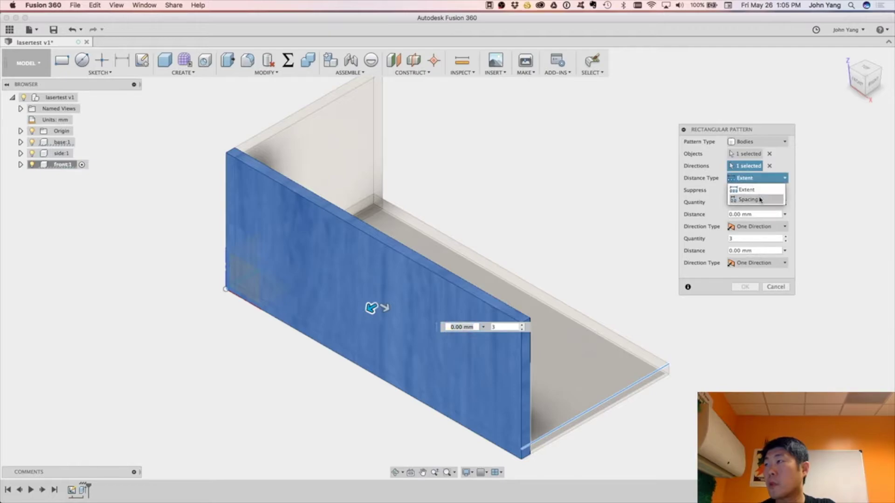
pyautogui.click(760, 200)
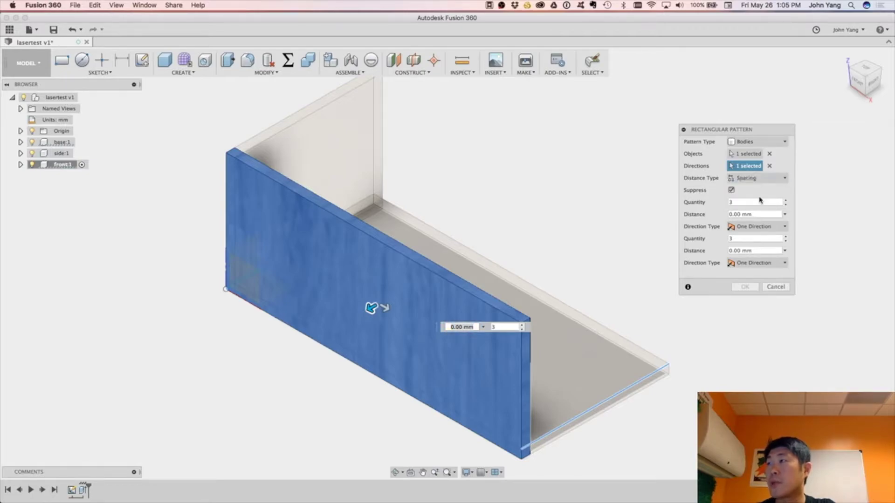
pyautogui.click(747, 201)
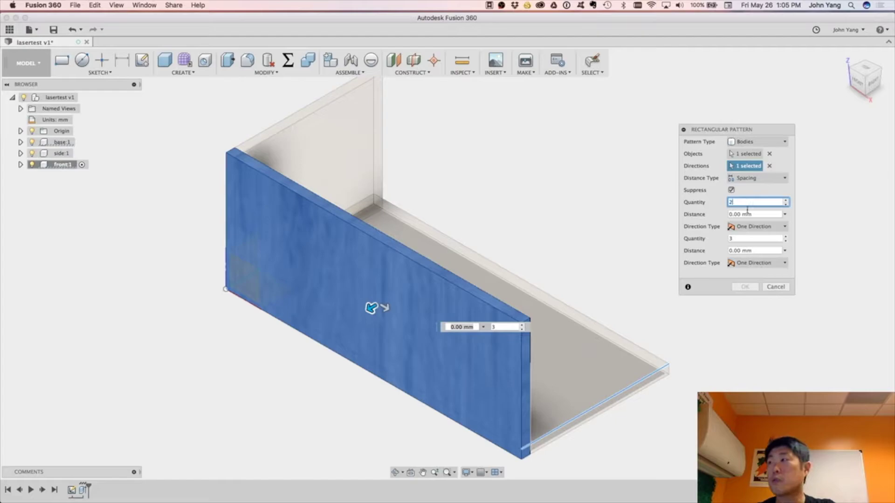
pyautogui.write('2')
pyautogui.click(752, 214)
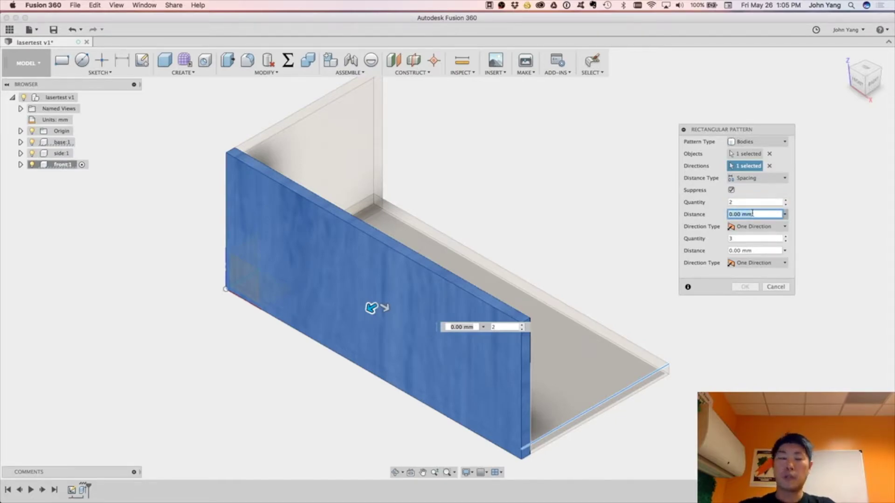
pyautogui.write('depth')
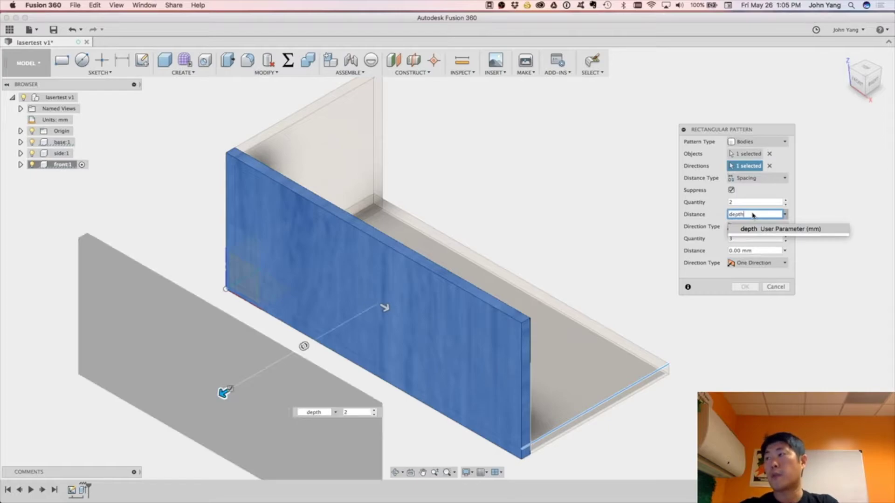
pyautogui.write('-')
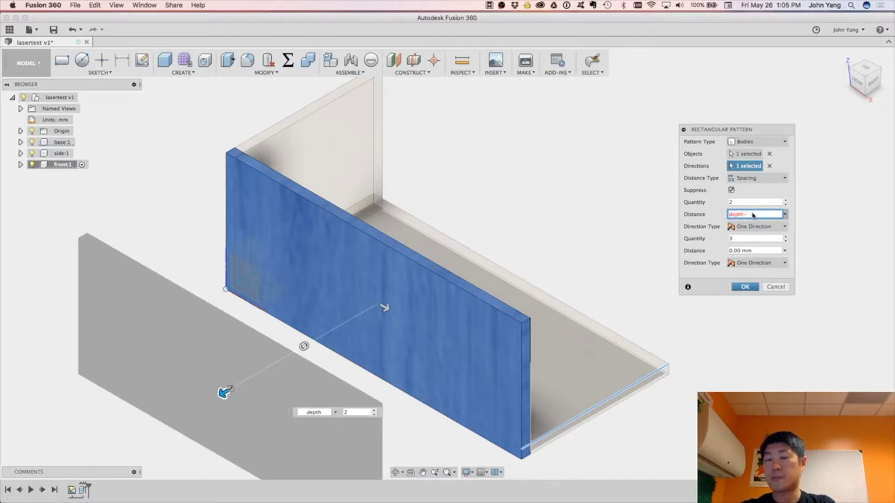
pyautogui.write('thi')
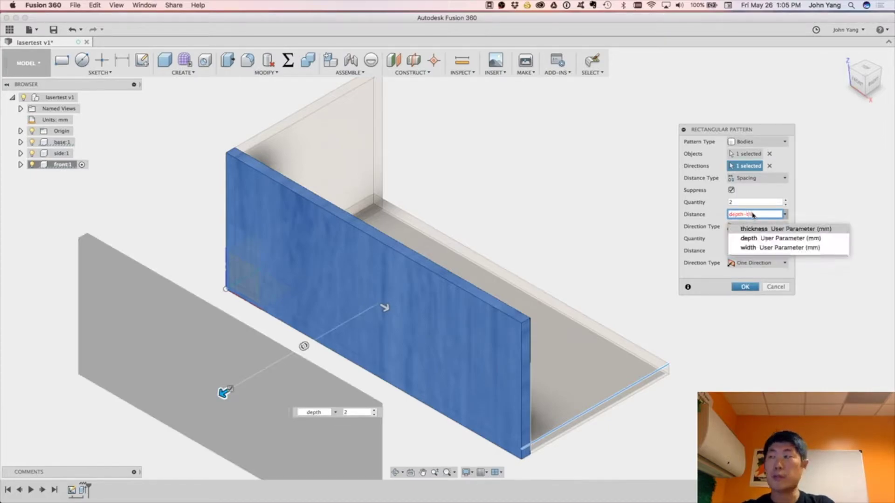
pyautogui.write('ckness')
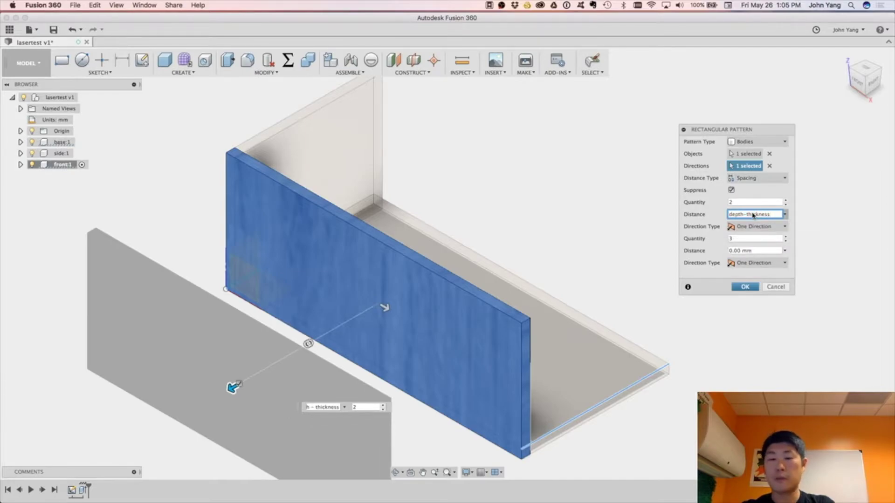
pyautogui.write(')')
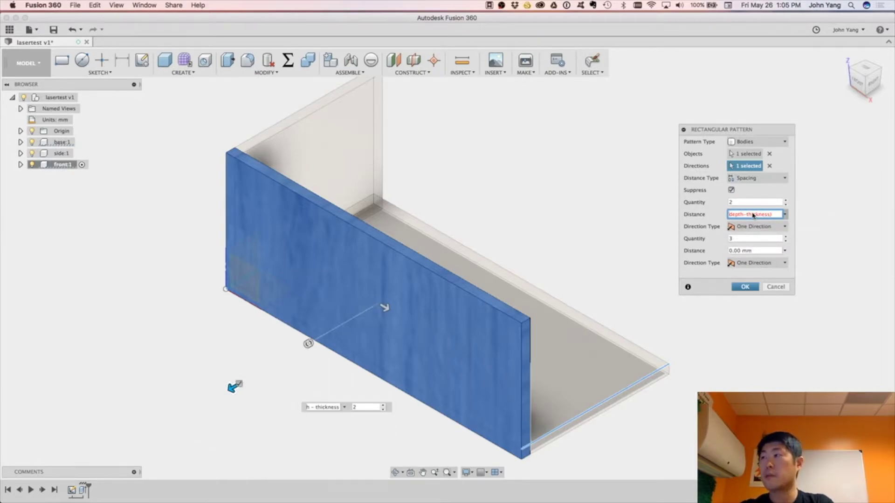
pyautogui.write(')')
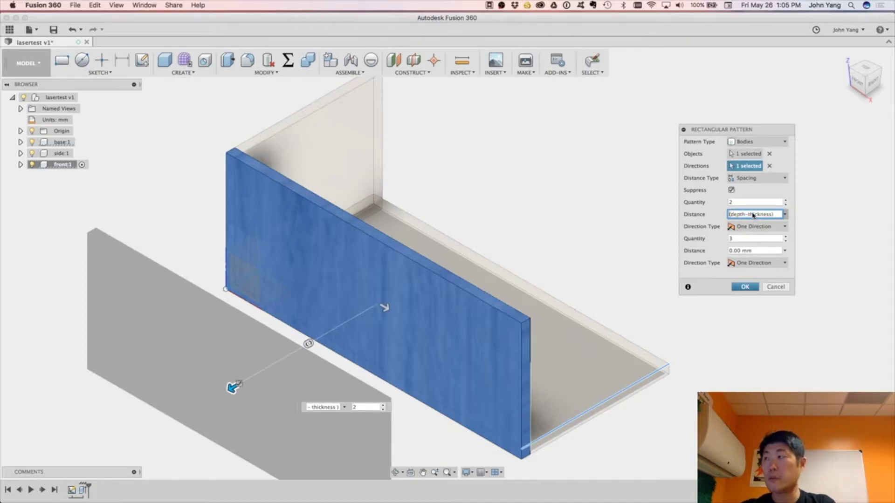
pyautogui.write('-')
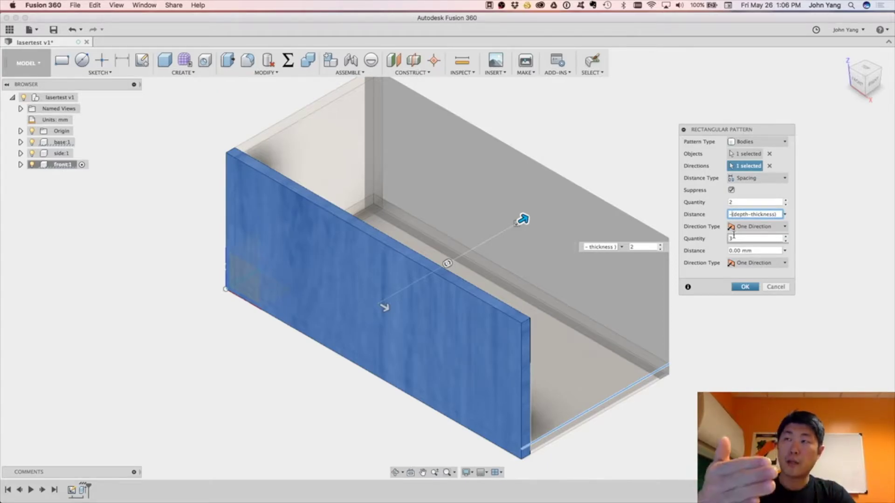
pyautogui.press('Return')
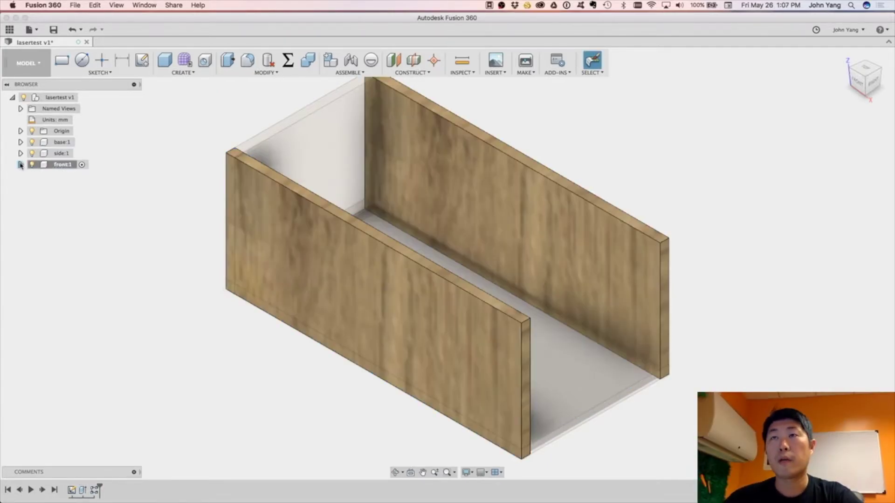
# - Check that front's Body1 is the front panel and Body2 the back panel
pyautogui.click(21, 164)
pyautogui.click(28, 187)
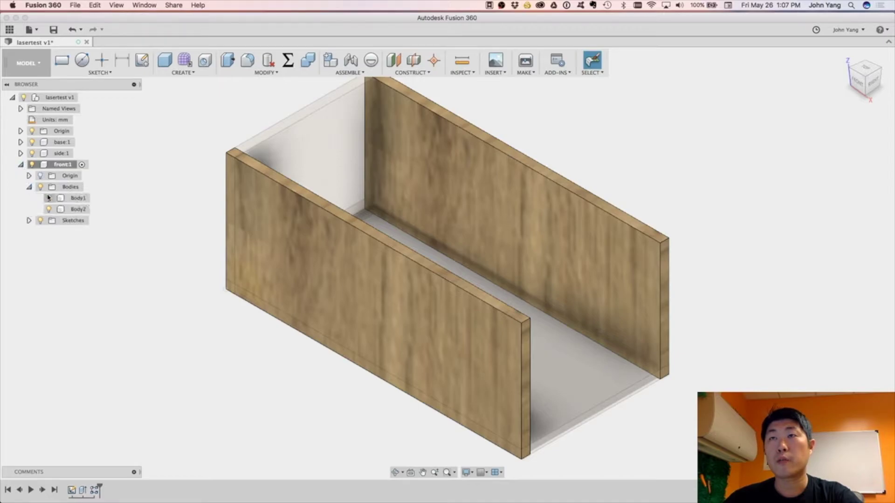
pyautogui.click(75, 198)
pyautogui.click(75, 209)
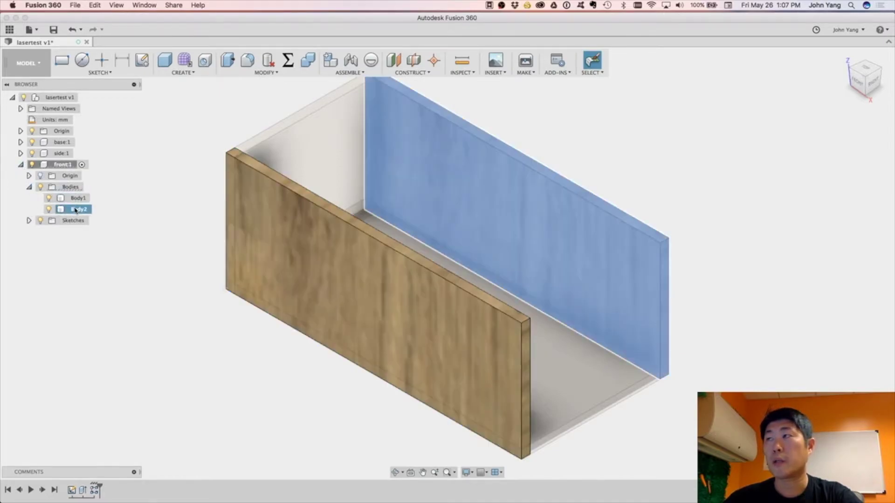
pyautogui.click(28, 187)
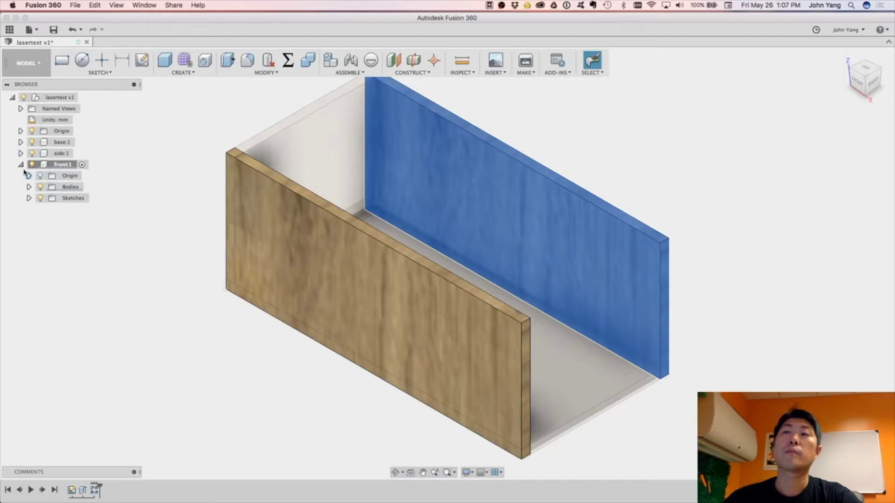
# - Hide the front component's panels
pyautogui.click(20, 165)
pyautogui.click(66, 165)
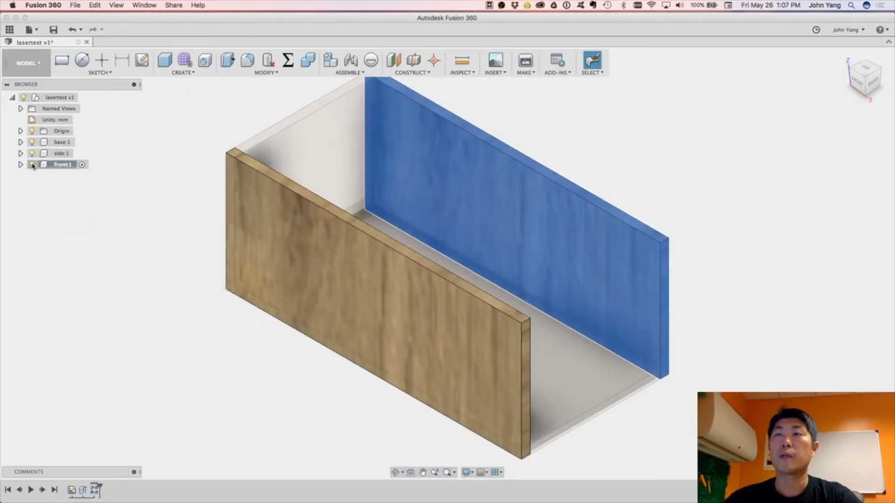
pyautogui.press('v')
# - Pattern the side panel along the base's long edge: quantity 2, distance -(width-thickness)
pyautogui.click(62, 154)
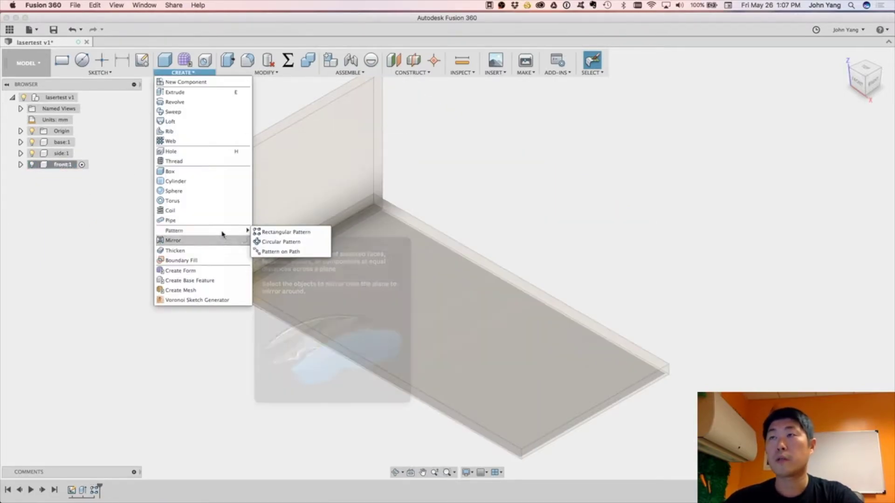
pyautogui.click(183, 72)
pyautogui.moveTo(225, 256)
pyautogui.click(280, 255)
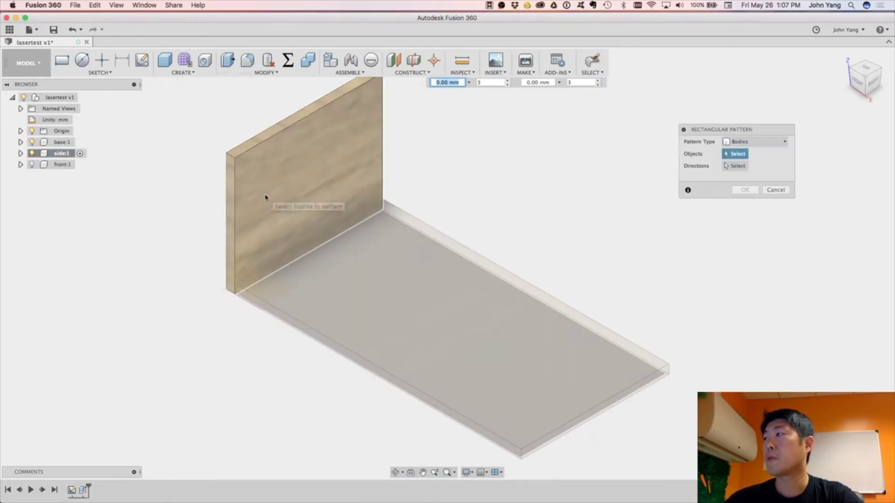
pyautogui.click(385, 369)
pyautogui.write('2')
pyautogui.press('Tab')
pyautogui.write('-(width-thickness)')
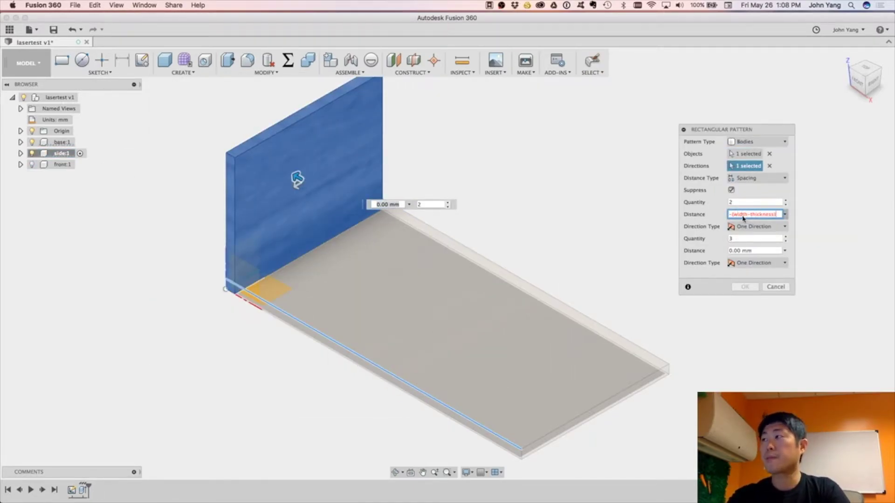
pyautogui.press('Return')
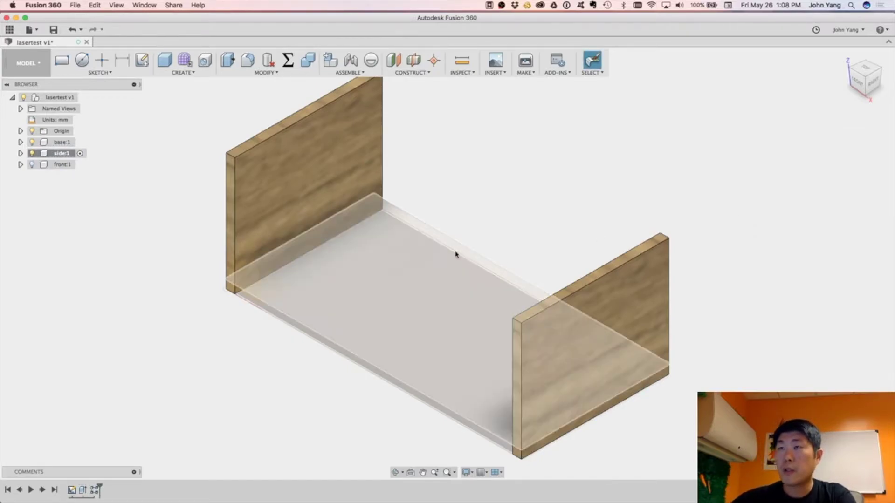
# - Show the front:1 panels again and make the root lasertest v1 component active
pyautogui.click(857, 80)
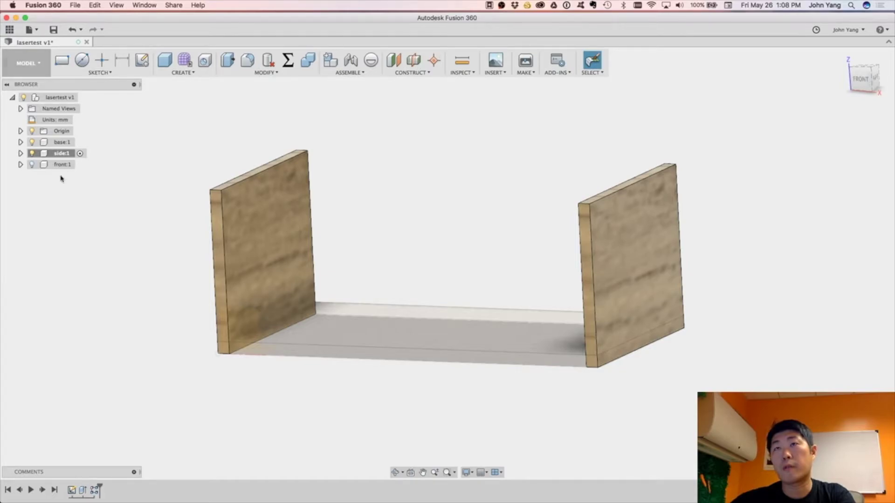
pyautogui.click(32, 165)
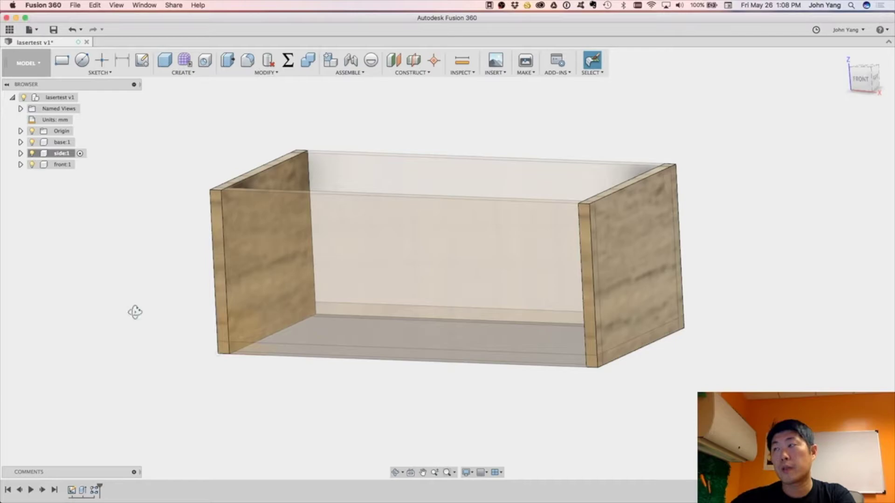
pyautogui.keyDown('shift'); pyautogui.moveTo(134, 309); pyautogui.dragTo(137, 355, button='middle'); pyautogui.keyUp('shift')
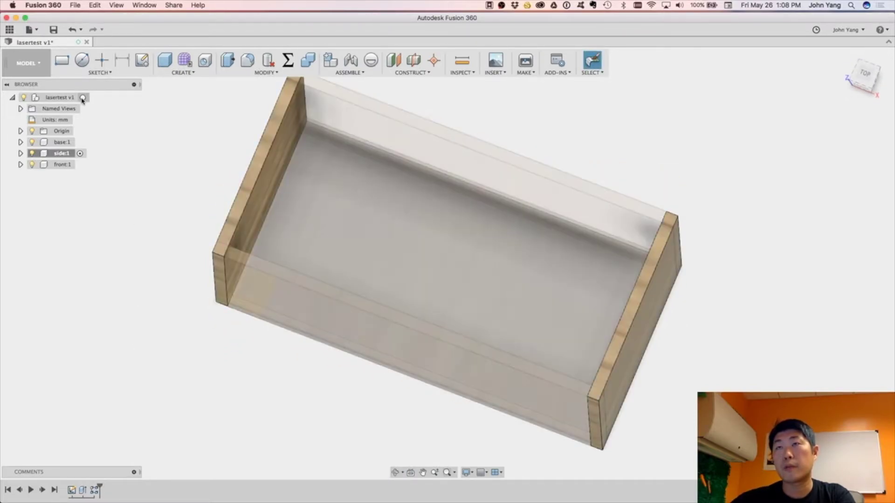
pyautogui.click(83, 97)
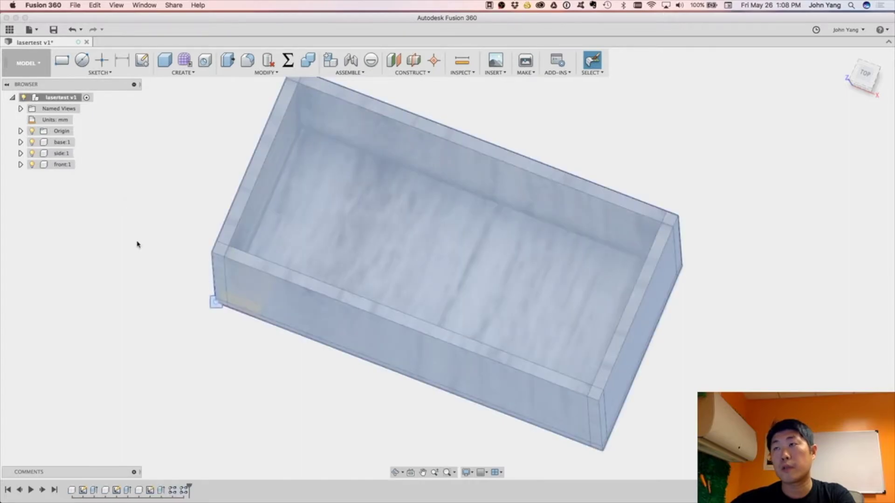
pyautogui.click(154, 241)
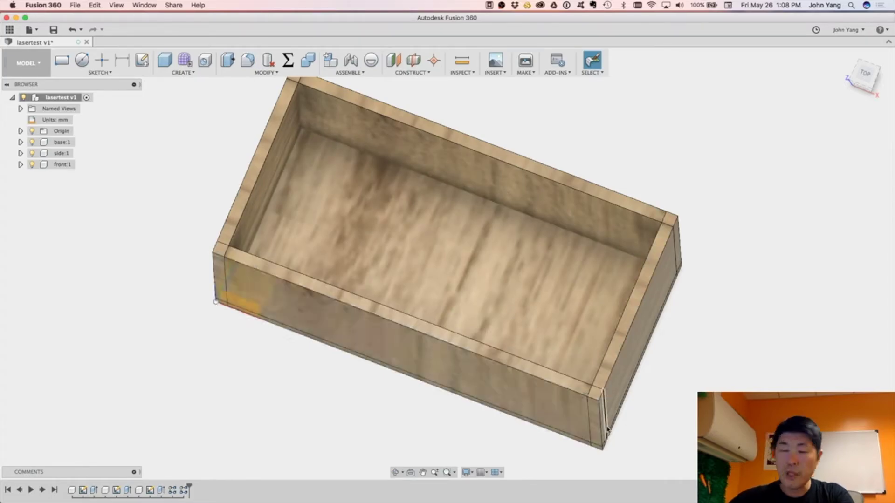
pyautogui.keyDown('shift'); pyautogui.moveTo(617, 425); pyautogui.dragTo(416, 85, button='middle'); pyautogui.keyUp('shift')
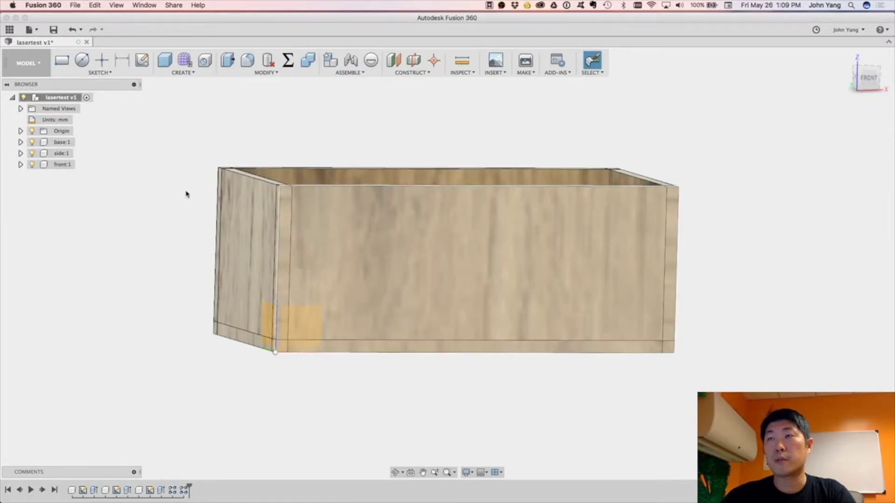
# - Activate front:1 in the Browser and edit its Sketch1, the 100 × 40 mm panel rectangle
pyautogui.click(21, 165)
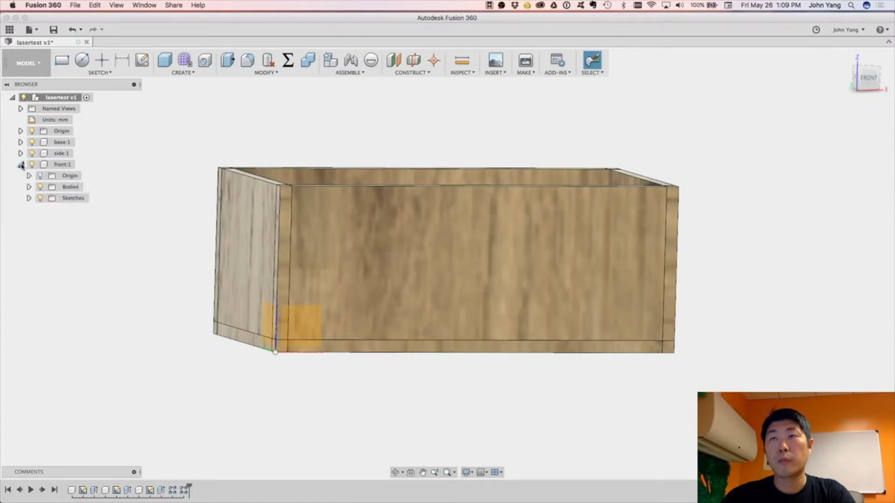
pyautogui.click(80, 165)
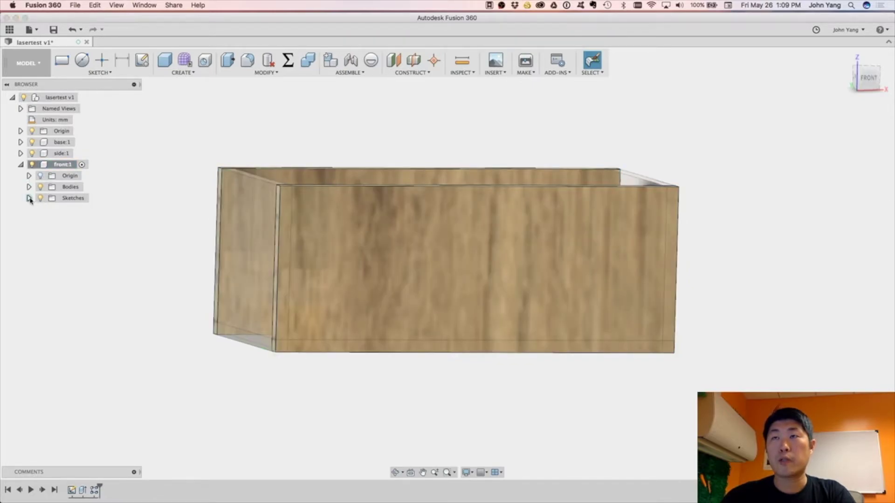
pyautogui.click(29, 198)
pyautogui.click(72, 214)
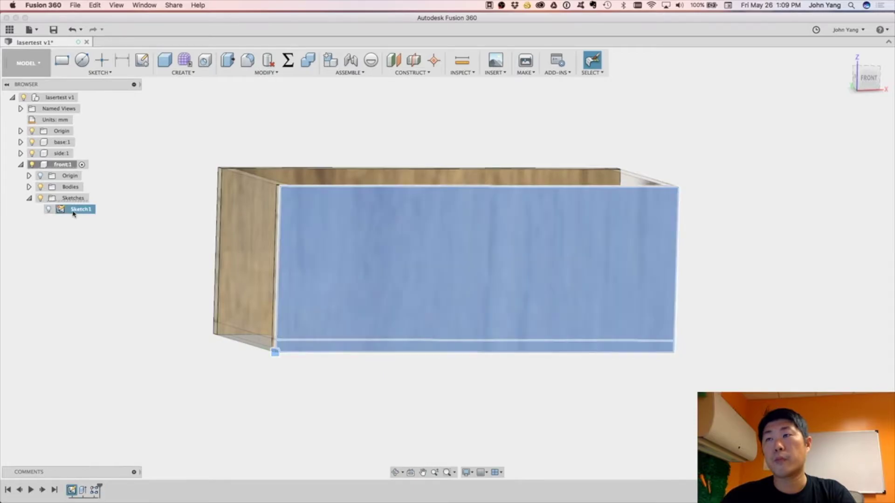
pyautogui.rightClick(74, 210)
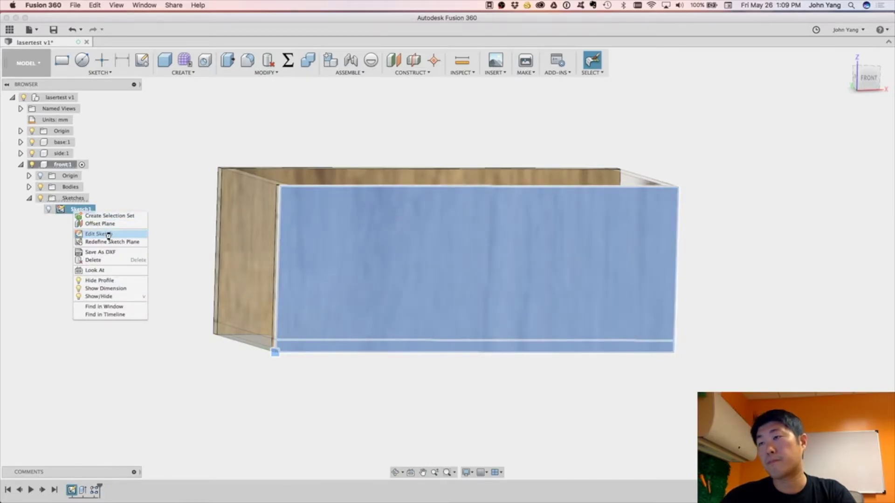
pyautogui.click(107, 234)
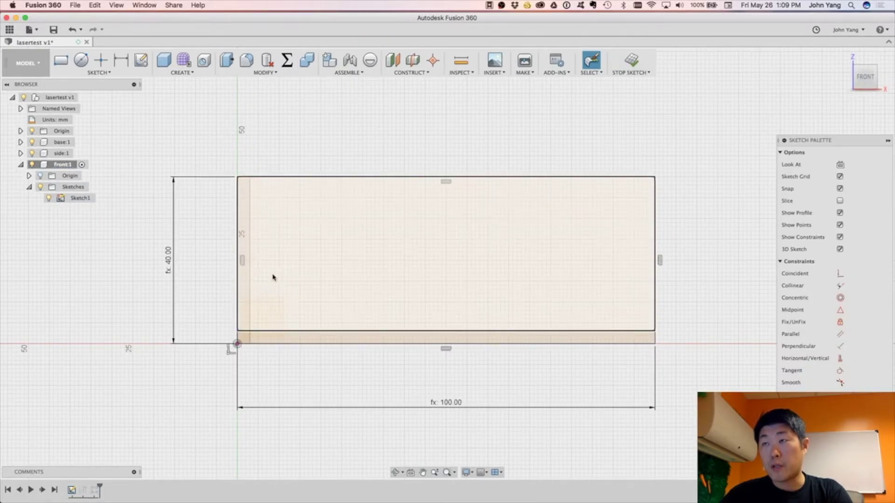
# - Draw an inner line near the left edge and constrain it parallel to that edge
pyautogui.press('super+z')
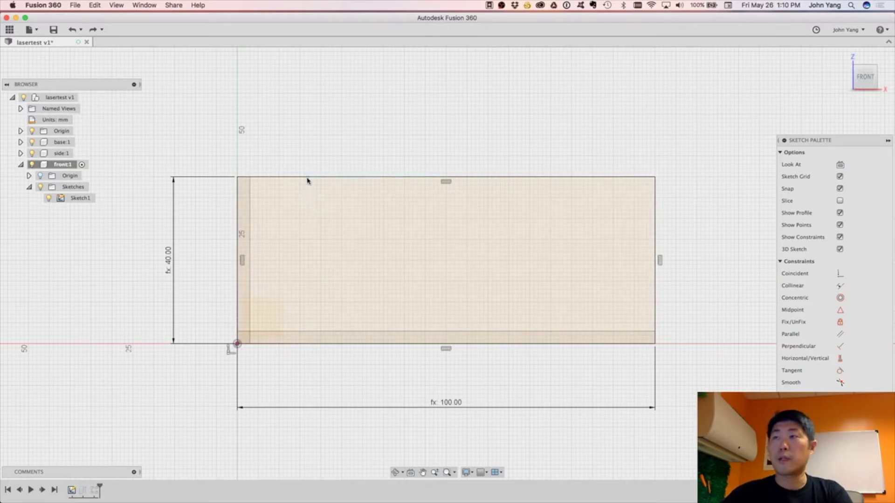
pyautogui.press('super+shift+z')
pyautogui.click(296, 356)
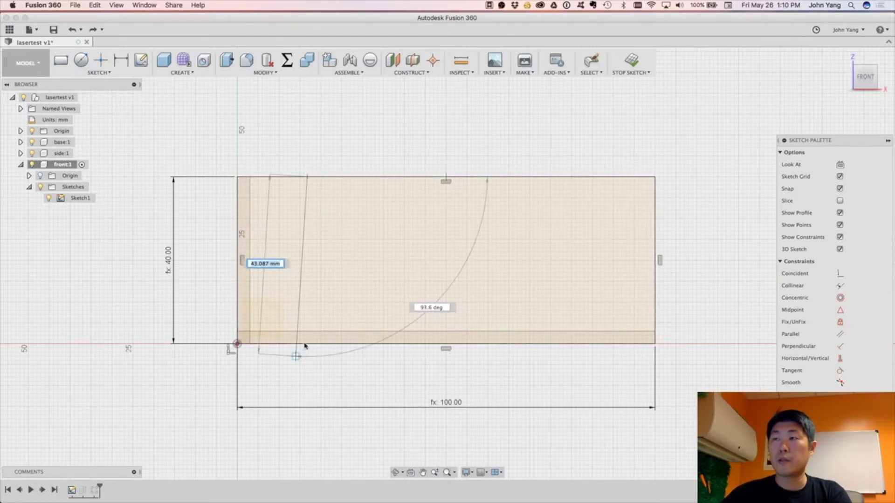
pyautogui.click(305, 346)
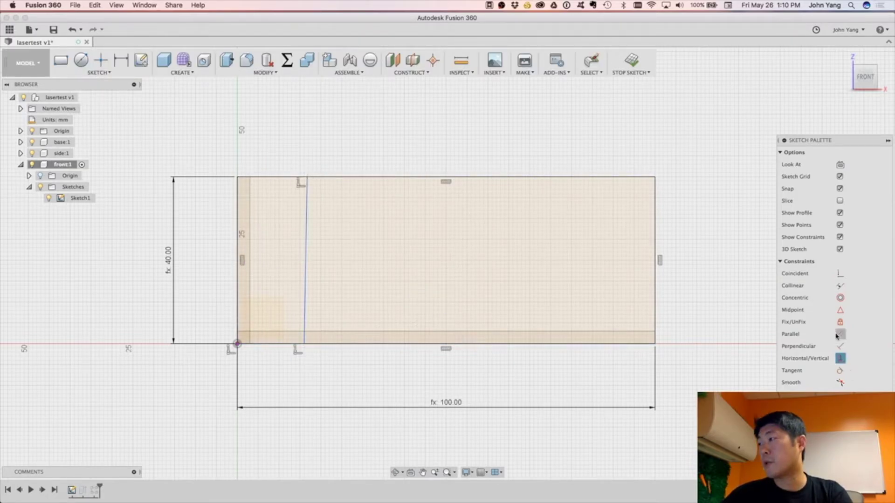
pyautogui.click(839, 334)
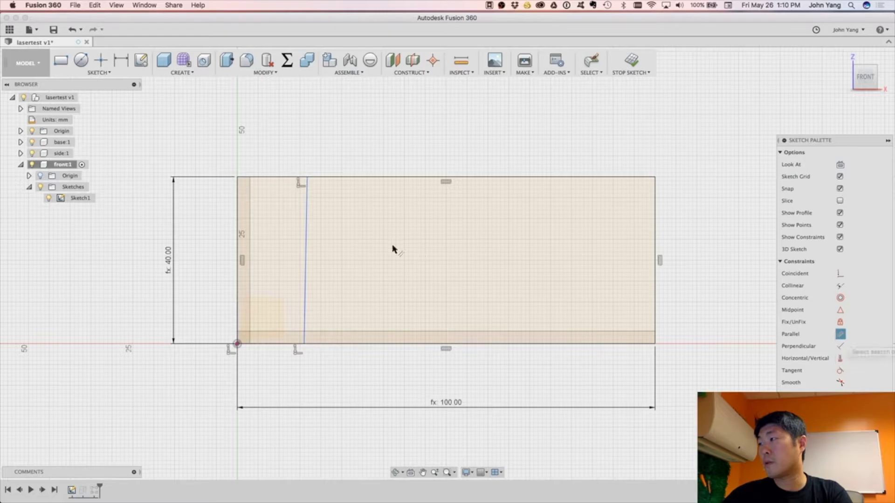
pyautogui.click(256, 232)
pyautogui.click(306, 235)
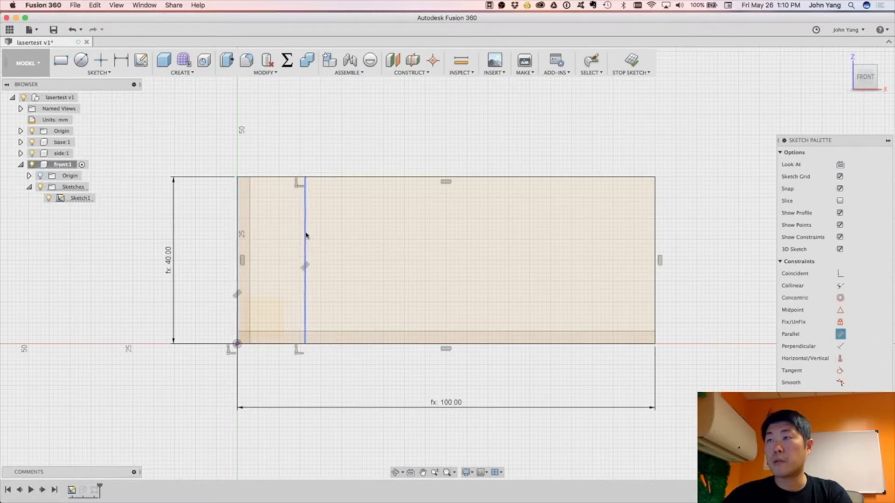
pyautogui.press('Escape')
# - Dimension the left inner line from the left edge to the thickness parameter
pyautogui.press('d')
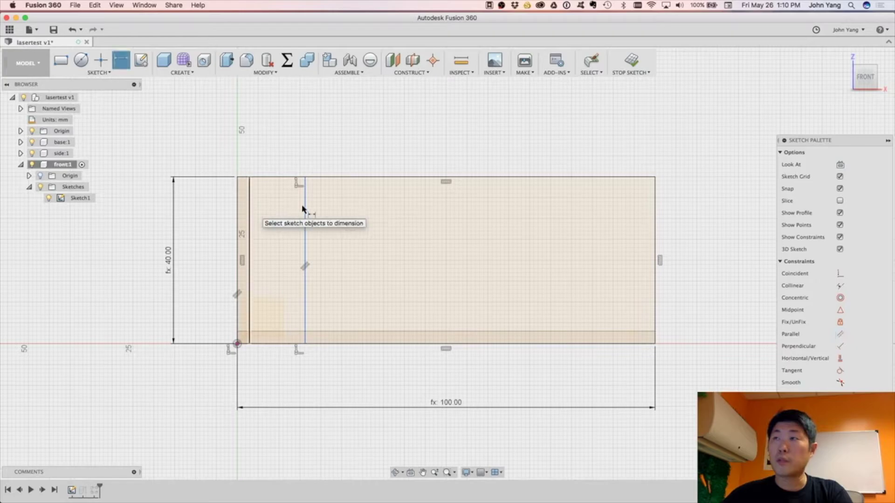
pyautogui.click(306, 207)
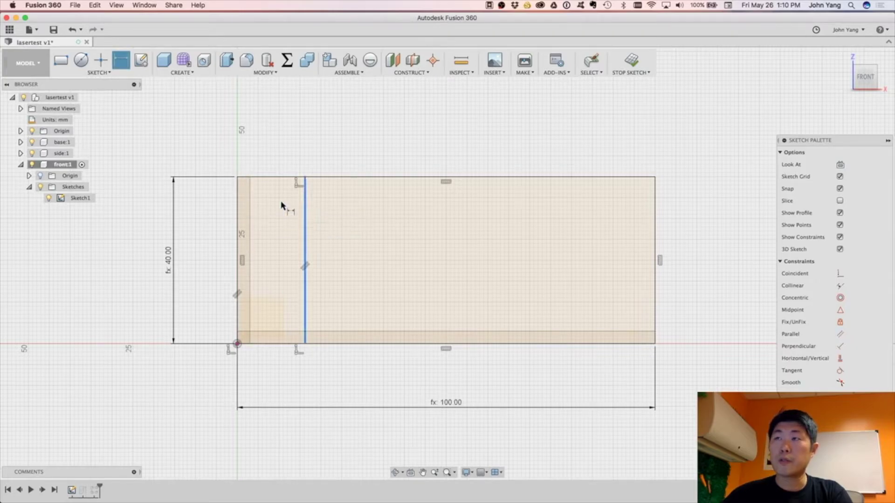
pyautogui.click(239, 203)
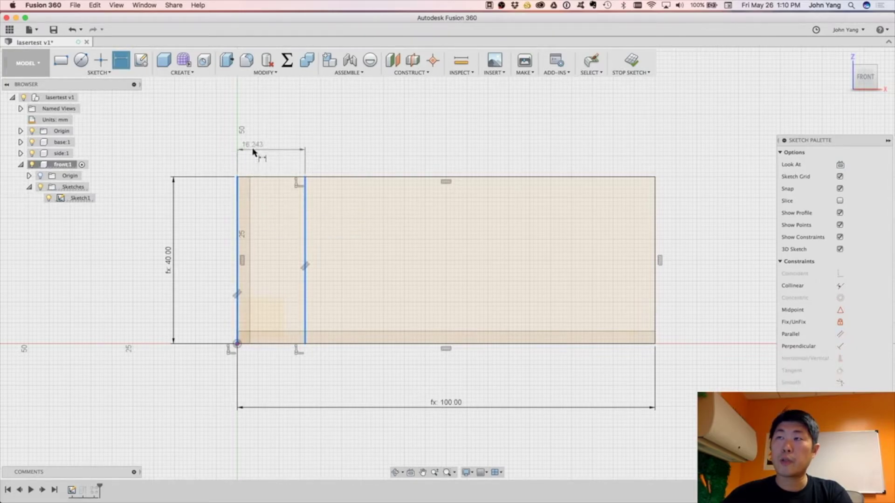
pyautogui.click(253, 150)
pyautogui.write('thickness')
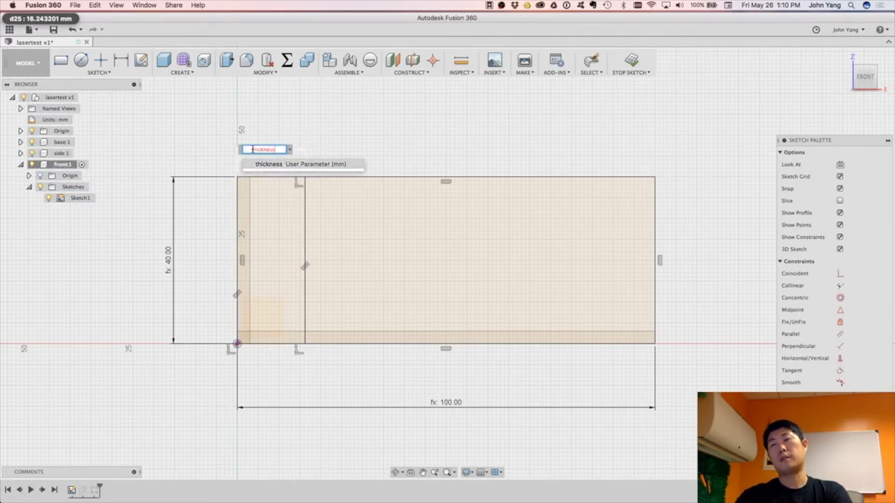
pyautogui.press('Return')
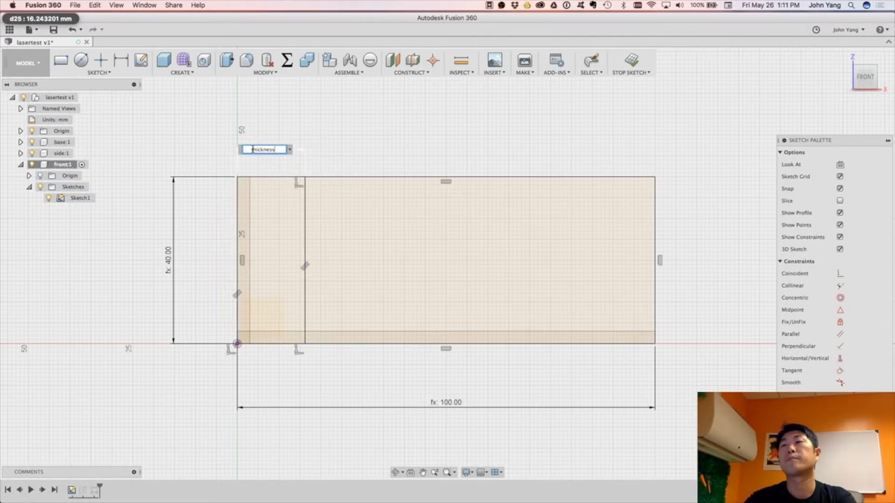
pyautogui.press('Return')
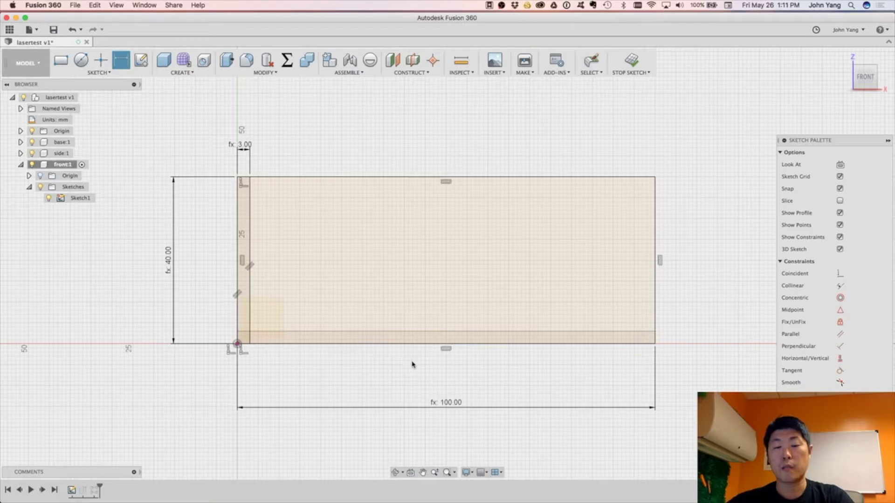
# - Draw an inner right line and make lines parallel to the right and bottom edges
pyautogui.press('l')
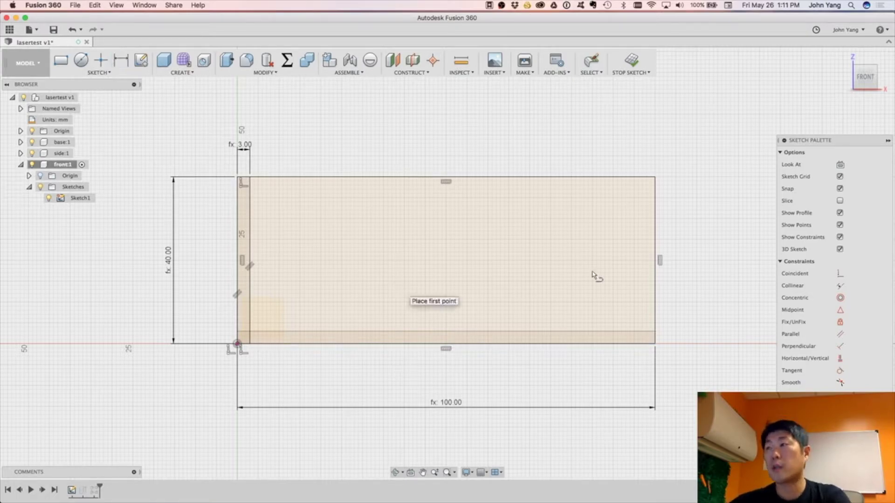
pyautogui.click(615, 177)
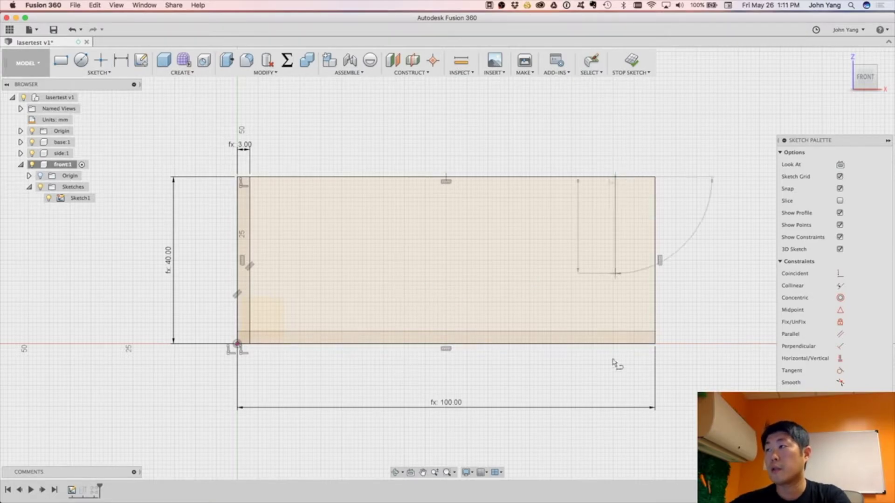
pyautogui.click(614, 344)
pyautogui.press('Escape')
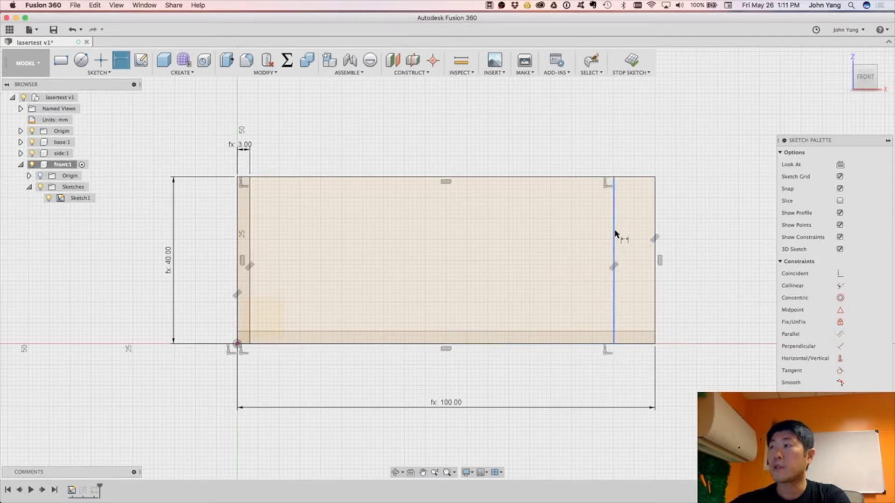
pyautogui.click(654, 247)
pyautogui.click(653, 334)
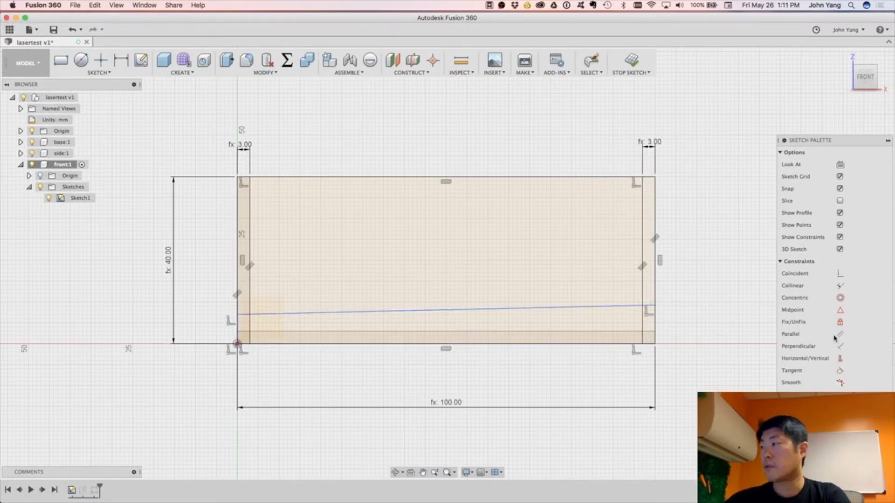
pyautogui.click(600, 344)
# - Dimension the inner bottom line 3 mm from the bottom edge
pyautogui.press('d')
pyautogui.click(681, 329)
pyautogui.write('3')
pyautogui.press('Return')
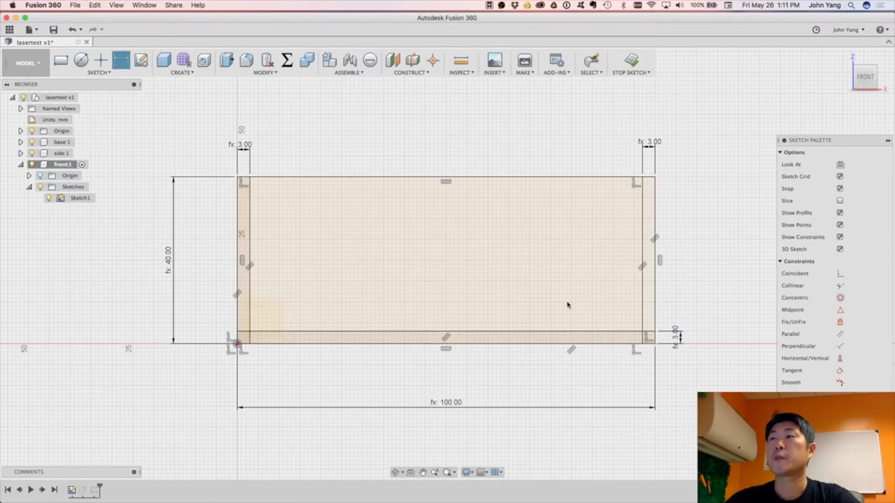
pyautogui.press('l')
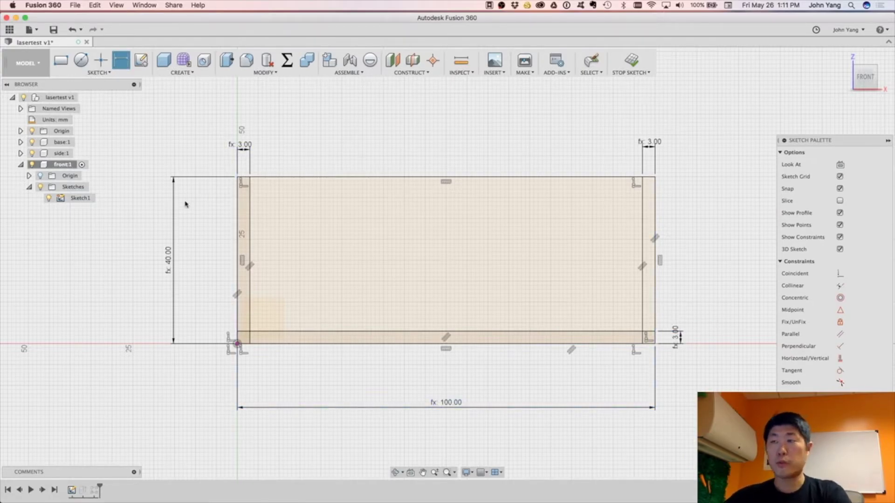
# - Draw a short line from the left edge to the inner line, dimensioned height/6 above the corner
pyautogui.press('l')
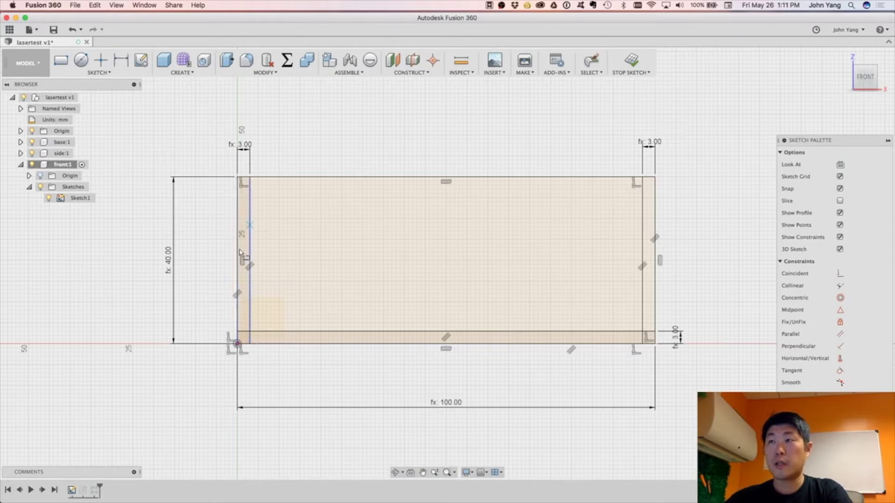
pyautogui.click(241, 306)
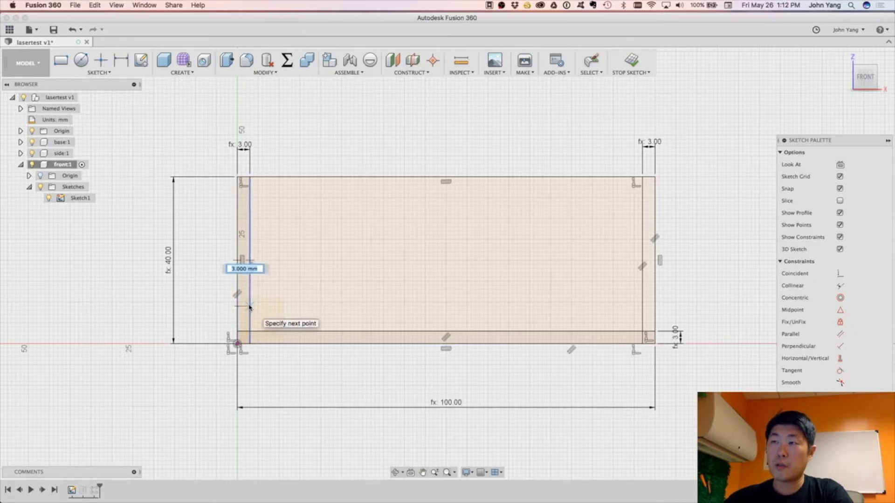
pyautogui.click(250, 306)
pyautogui.press('Escape')
pyautogui.press('d')
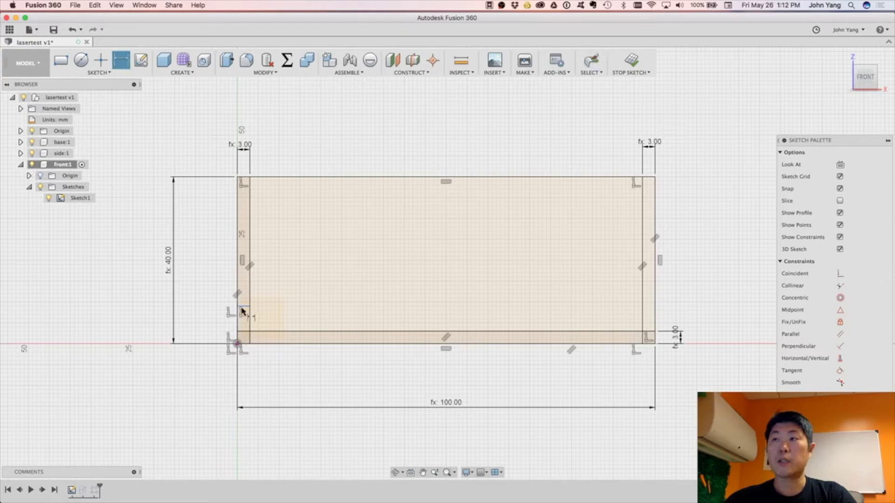
pyautogui.click(242, 307)
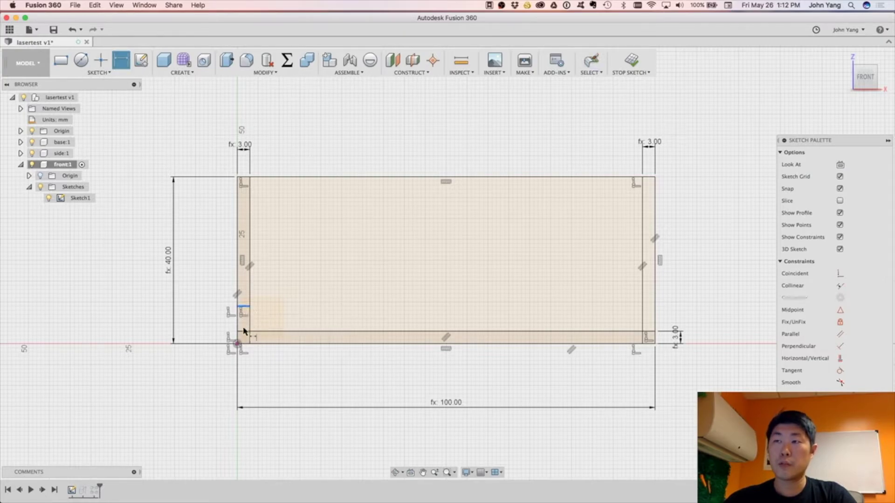
pyautogui.click(238, 344)
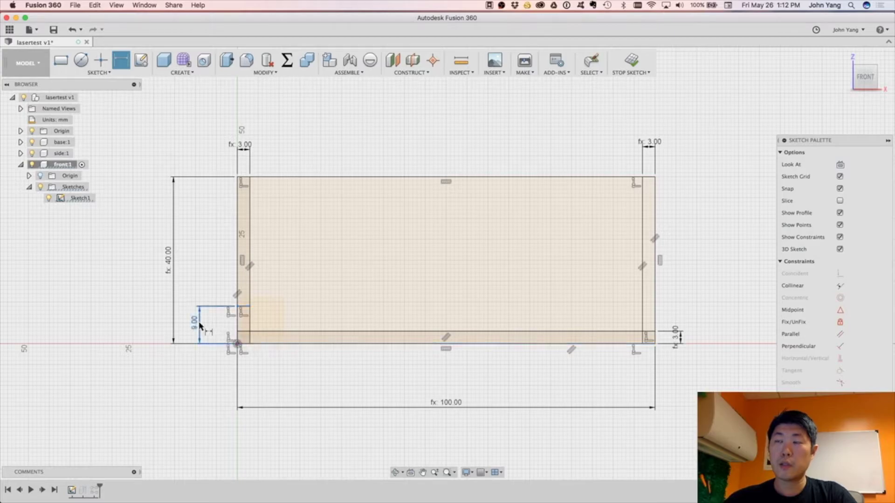
pyautogui.click(201, 322)
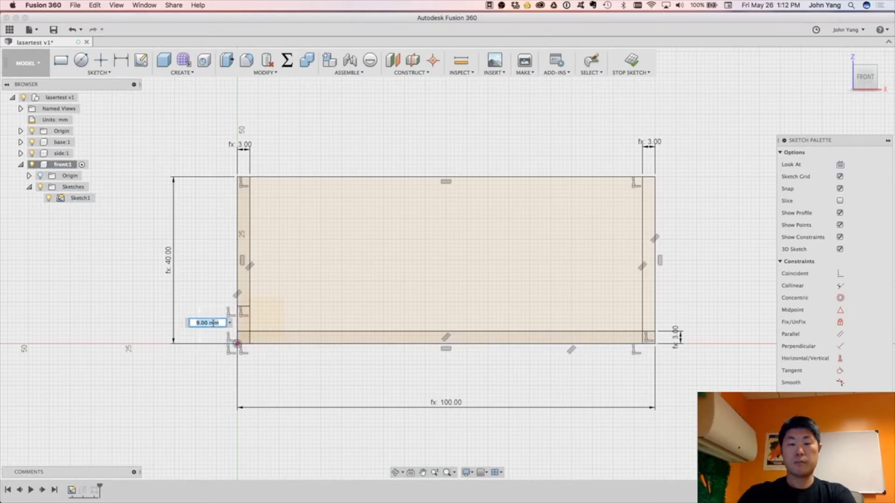
pyautogui.write('heig')
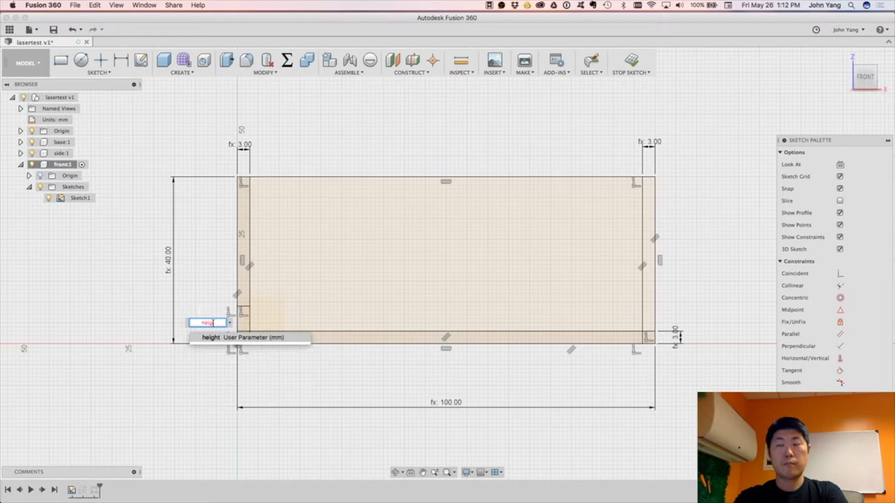
pyautogui.write('ht/6')
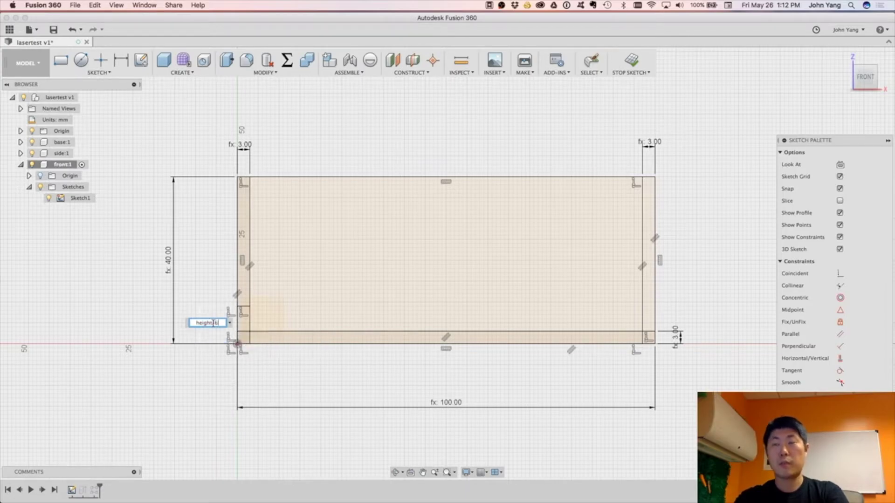
pyautogui.press('Return')
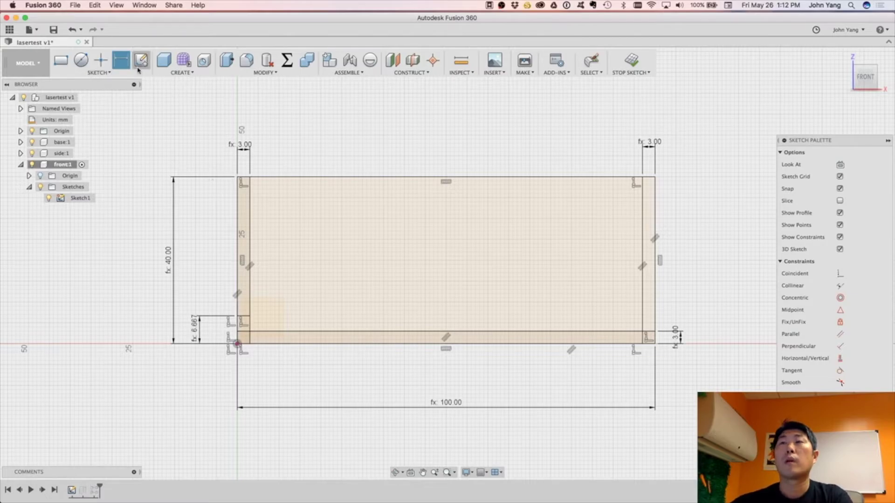
# - Start a Rectangular Pattern of the notch curves along the left edge
pyautogui.click(117, 73)
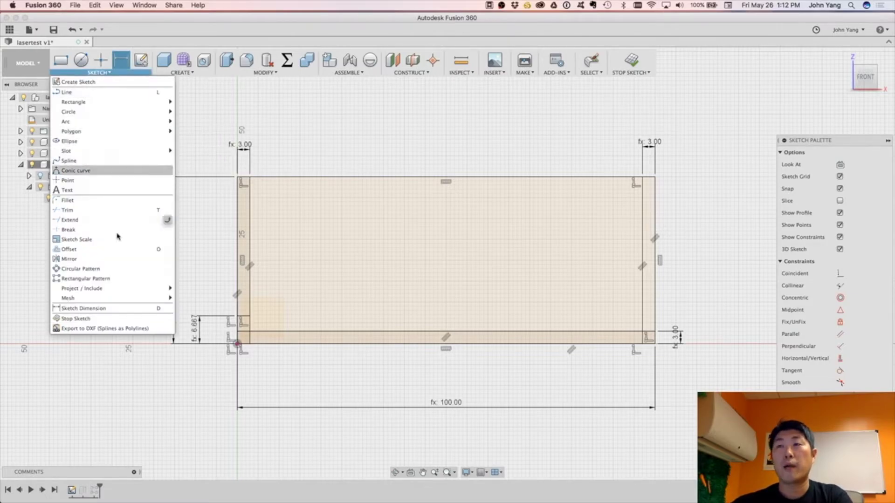
pyautogui.click(122, 279)
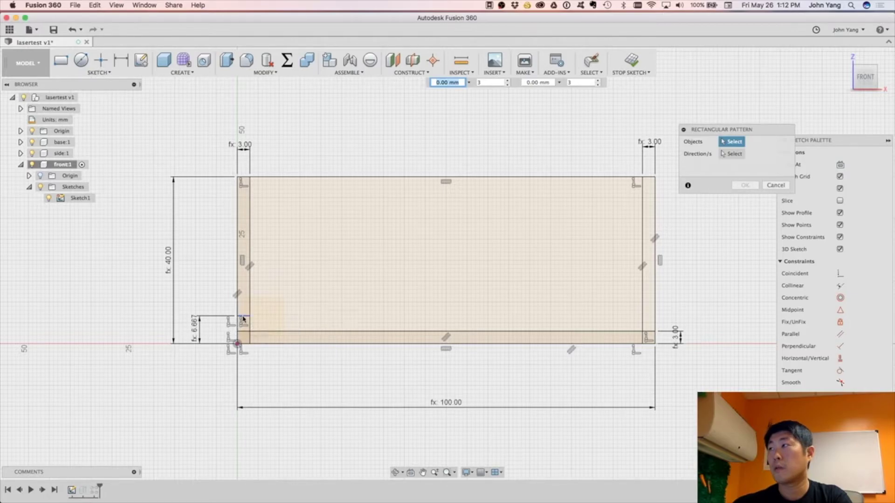
pyautogui.click(243, 320)
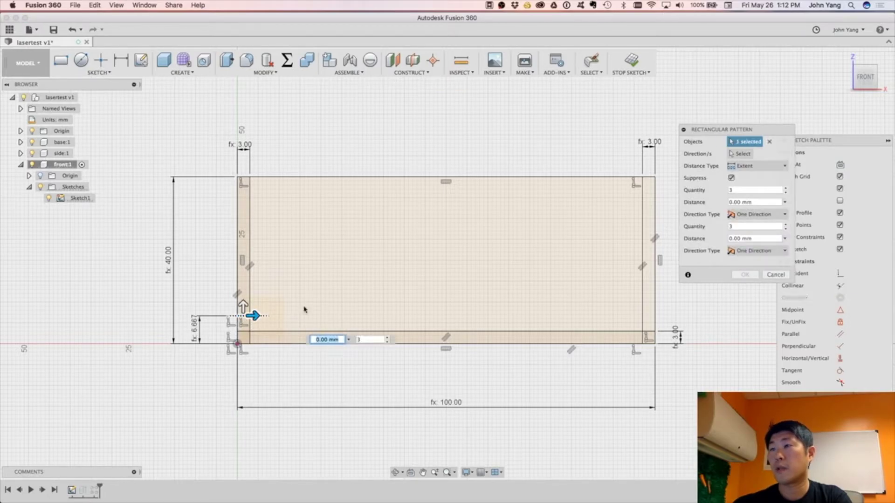
pyautogui.press('Tab')
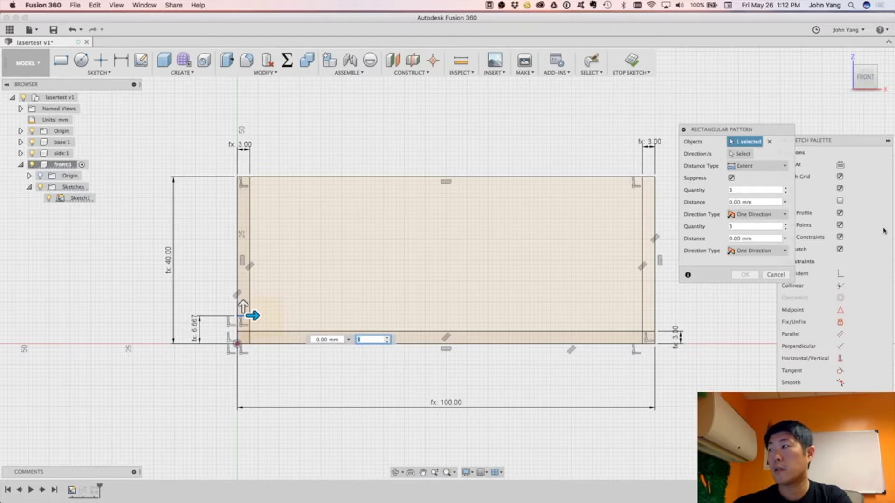
pyautogui.click(740, 154)
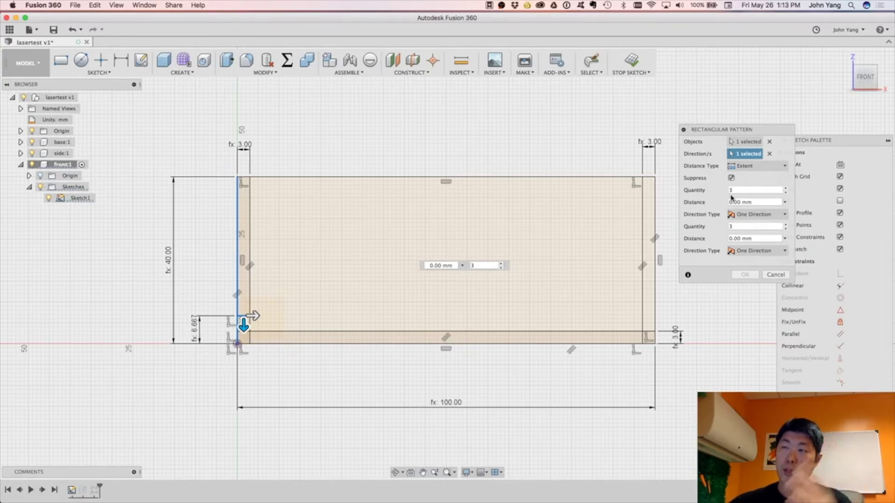
# - Set the pattern to Quantity 4 with Spacing distance based on height, and confirm
pyautogui.doubleClick(752, 190)
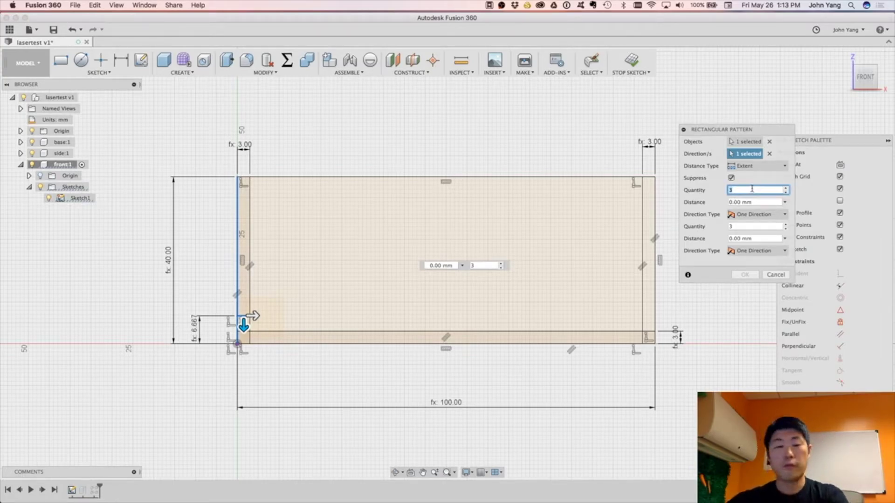
pyautogui.doubleClick(749, 202)
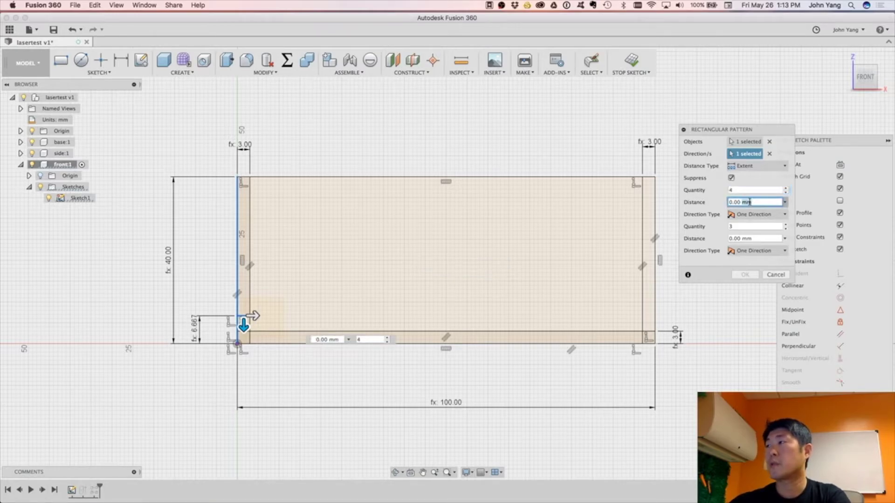
pyautogui.click(765, 166)
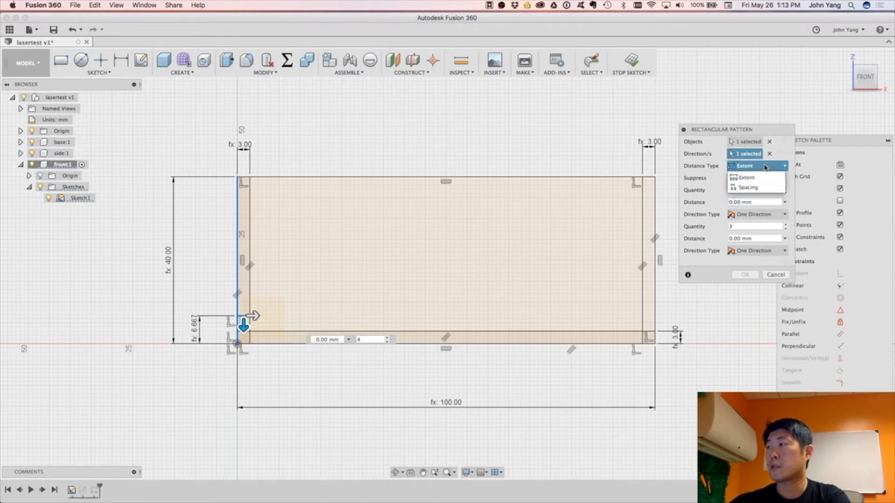
pyautogui.click(764, 188)
pyautogui.doubleClick(760, 202)
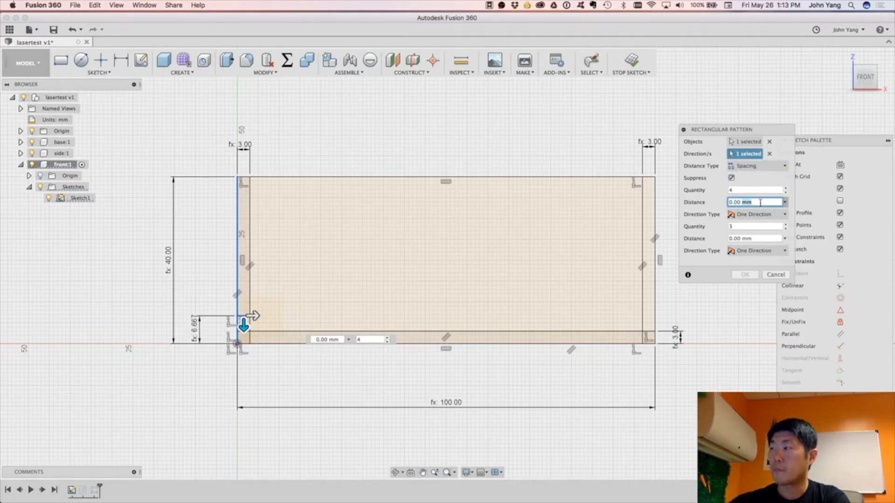
pyautogui.moveTo(765, 204); pyautogui.dragTo(700, 200)
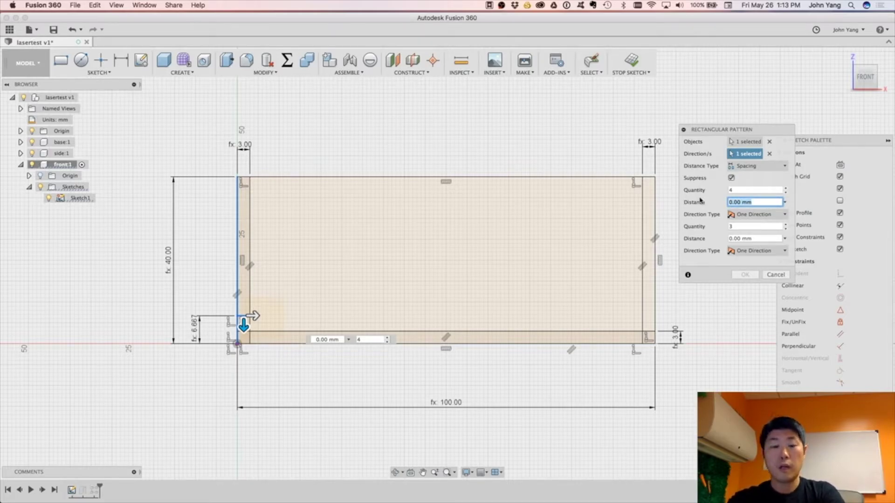
pyautogui.write('he')
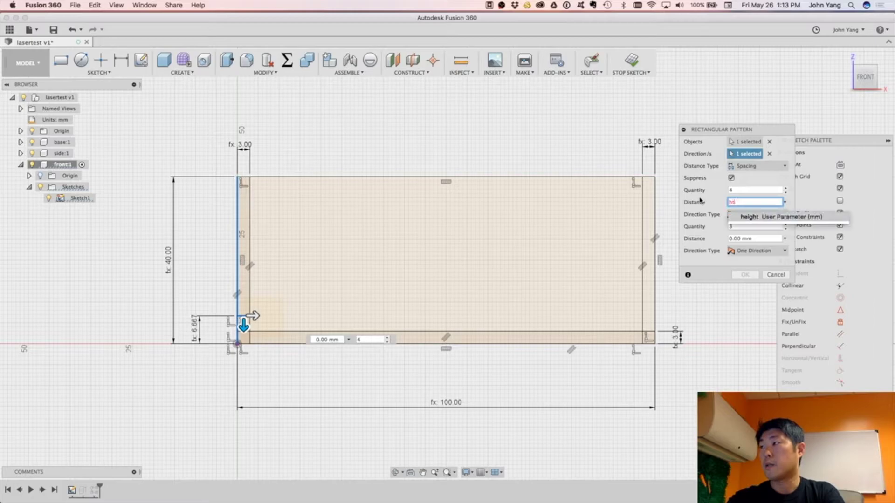
pyautogui.press('Return')
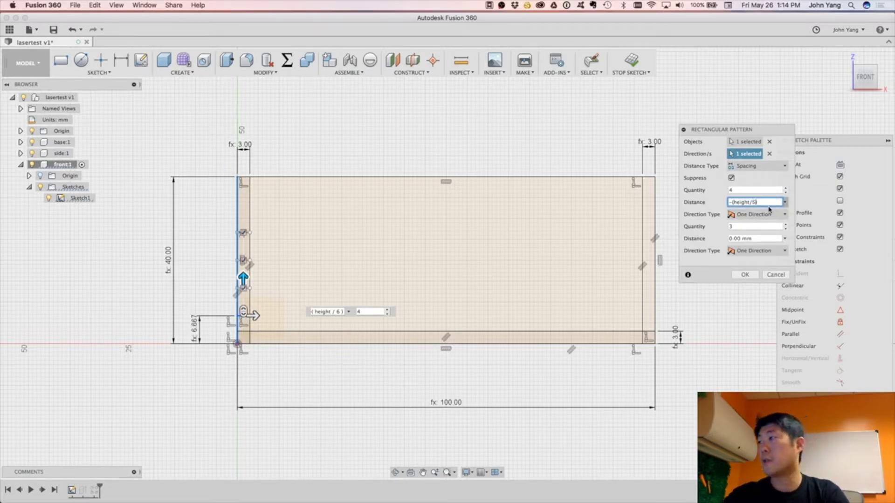
pyautogui.press('Return')
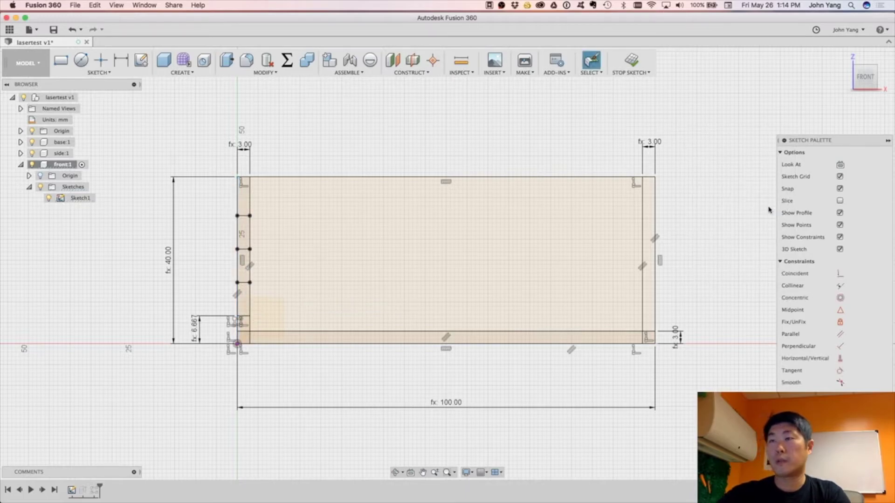
# - Change the left notch dimension from height/6 to height/5
pyautogui.doubleClick(194, 329)
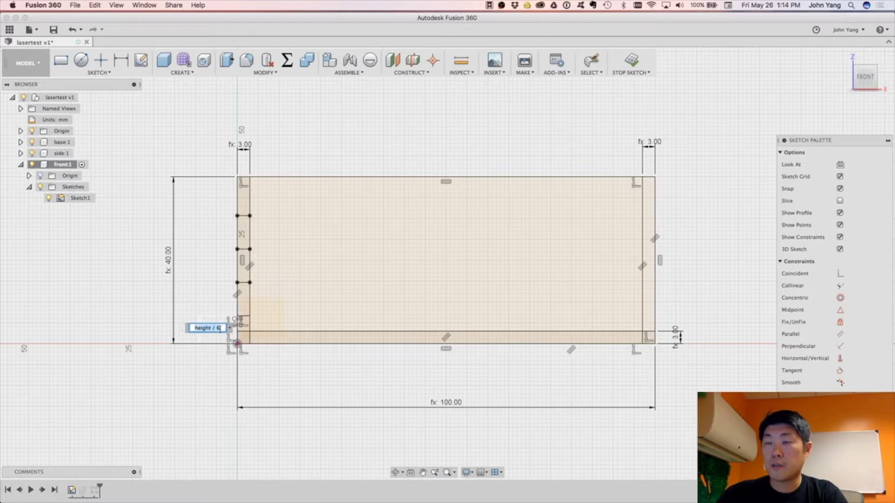
pyautogui.click(220, 329)
pyautogui.press('BackSpace')
pyautogui.write('5')
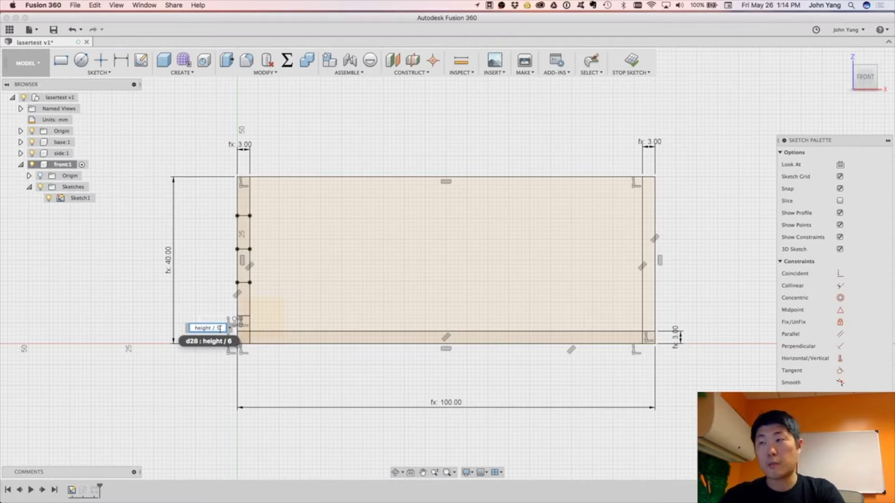
pyautogui.press('Return')
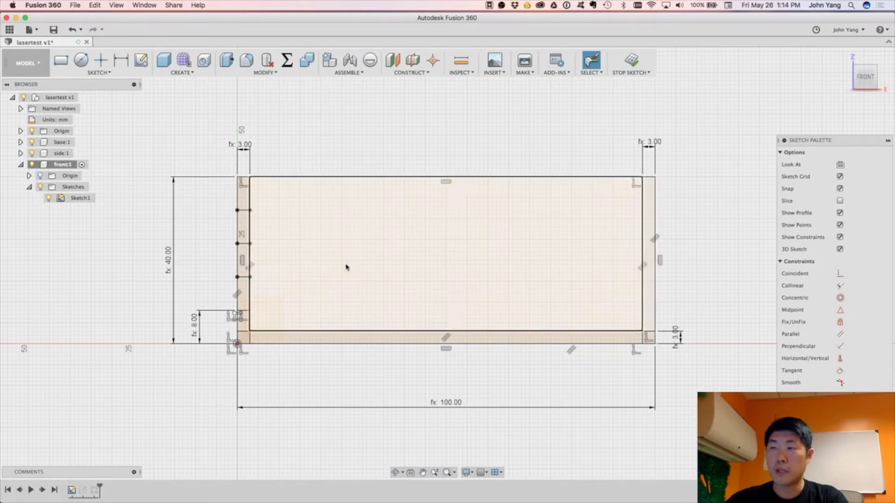
# - Dimension the right notch height/5 from the bottom edge
pyautogui.press('d')
pyautogui.click(649, 306)
pyautogui.click(662, 344)
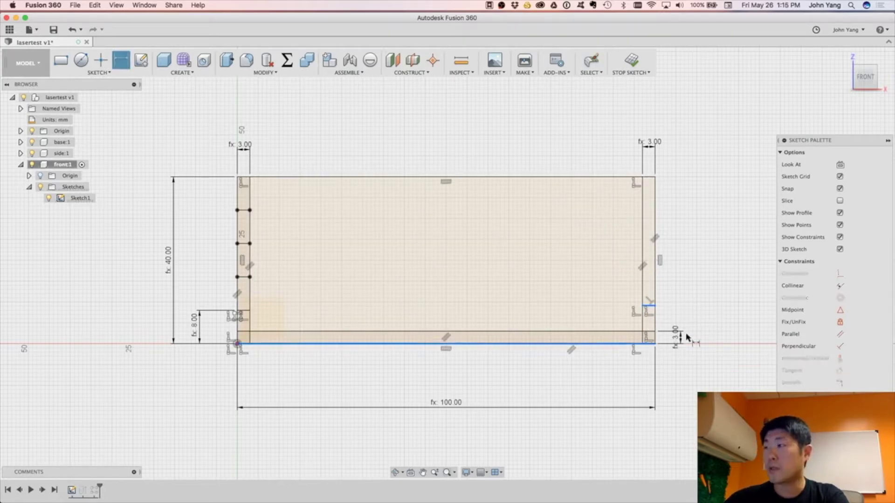
pyautogui.click(685, 330)
pyautogui.write('height/5')
pyautogui.press('Return')
# - Rectangular-pattern the right notch up the right edge, Quantity 4, distance height/5
pyautogui.click(98, 72)
pyautogui.click(120, 278)
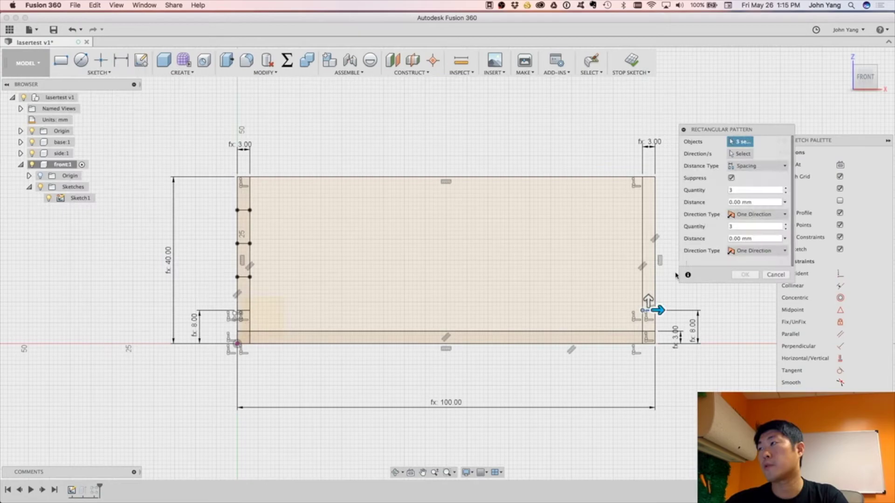
pyautogui.click(655, 232)
pyautogui.click(755, 191)
pyautogui.write('4')
pyautogui.click(742, 202)
pyautogui.write('height/5')
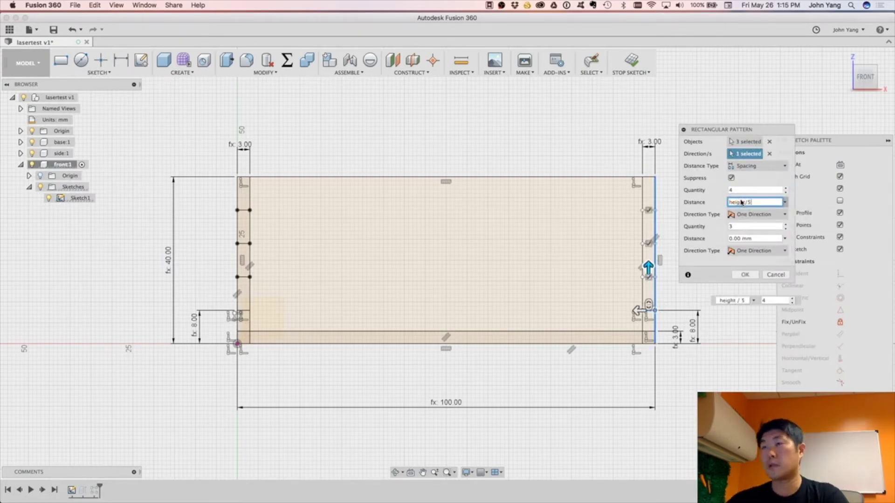
pyautogui.press('Return')
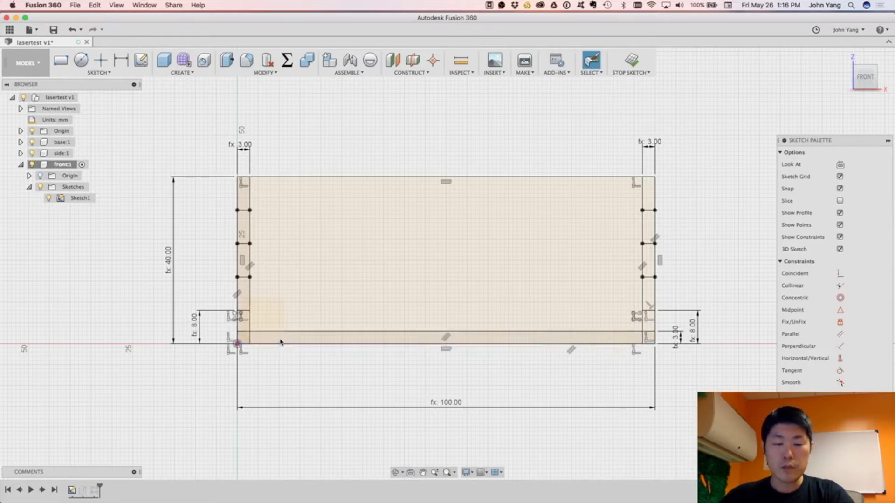
# - Draw a short vertical line in the bottom strip, width/7 from the left edge
pyautogui.press('l')
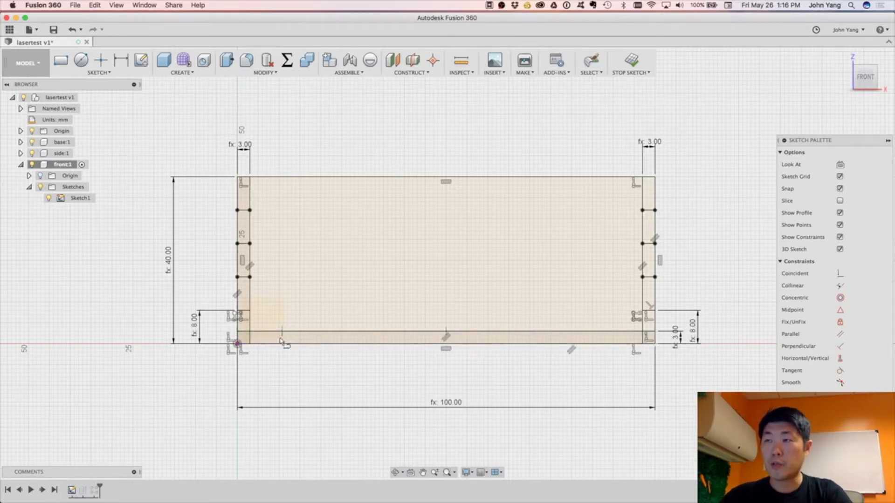
pyautogui.click(281, 338)
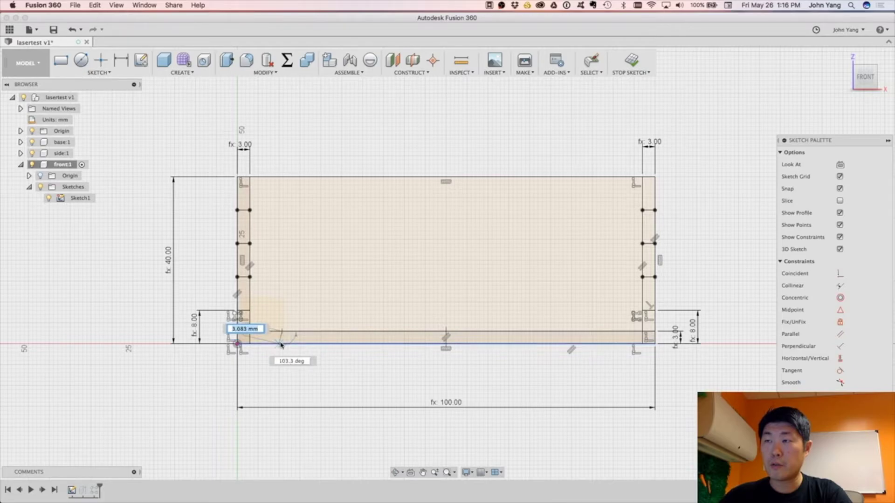
pyautogui.click(282, 344)
pyautogui.press('Escape')
pyautogui.press('d')
pyautogui.click(281, 337)
pyautogui.click(238, 337)
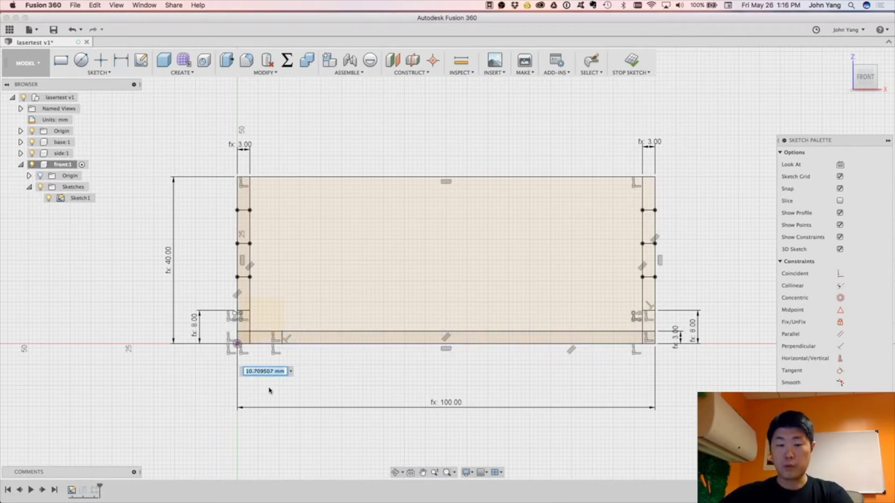
pyautogui.click(266, 380)
pyautogui.write('width/7')
pyautogui.press('Return')
# - Rectangular-pattern that line along the bottom edge, Quantity 6, distance 14.286
pyautogui.click(98, 72)
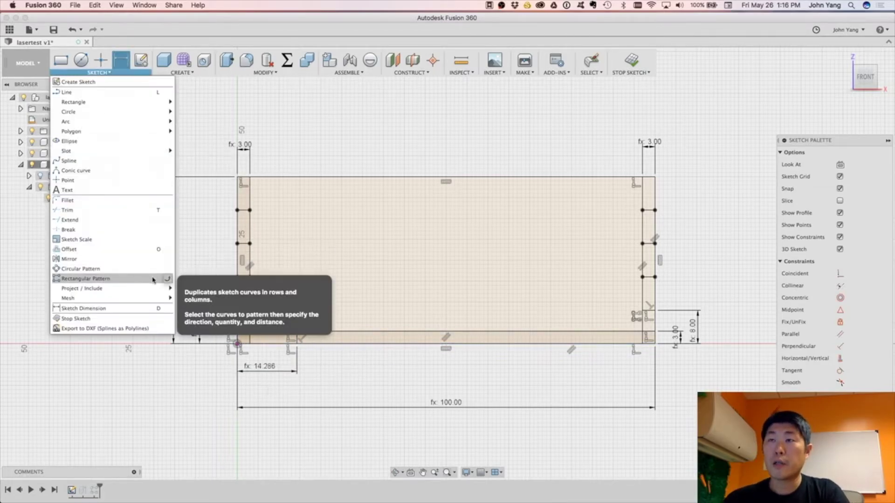
pyautogui.click(140, 278)
pyautogui.click(399, 360)
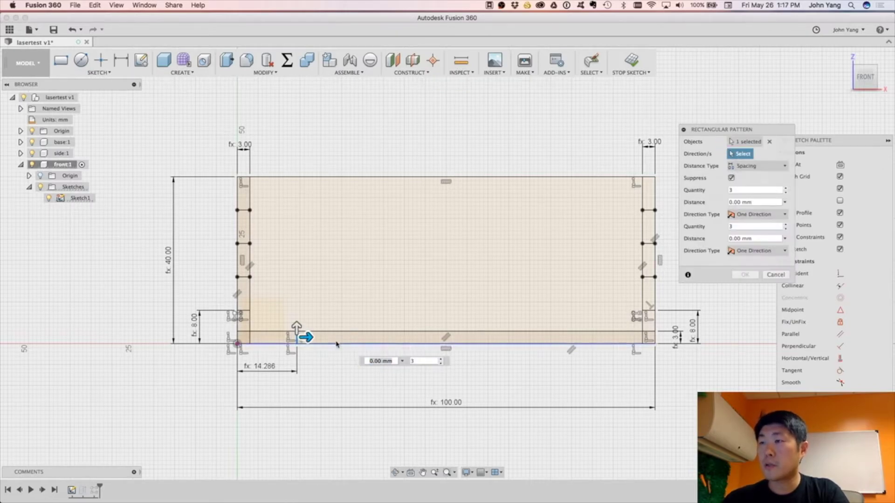
pyautogui.doubleClick(755, 190)
pyautogui.write('6')
pyautogui.click(747, 202)
pyautogui.write('14.286')
pyautogui.press('Return')
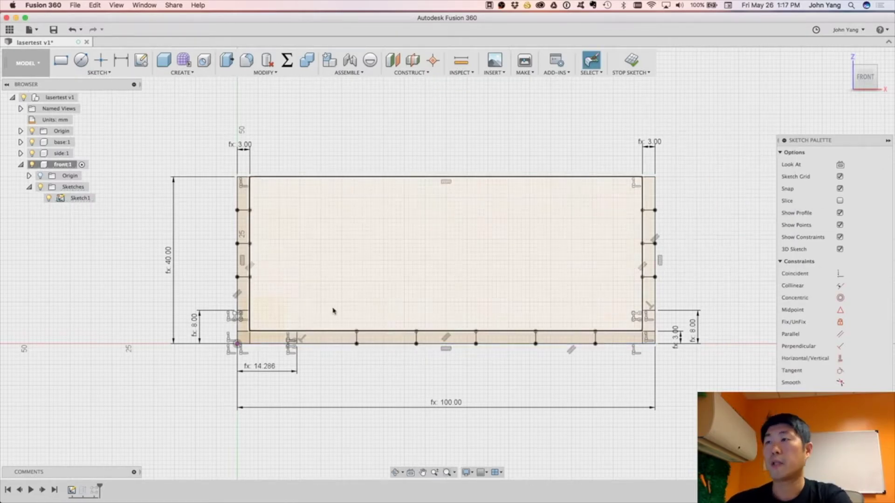
# - Finish the sketch and edit the front panel extrude, reselecting the main panel profile
pyautogui.click(630, 61)
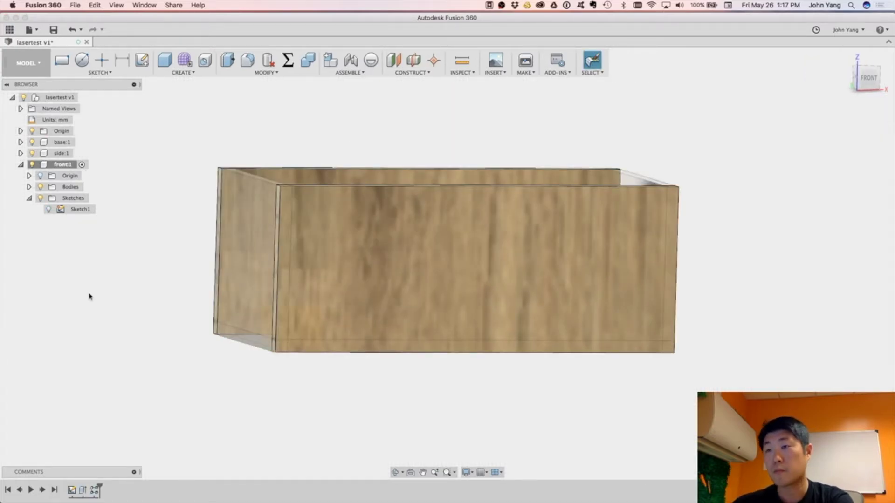
pyautogui.rightClick(83, 492)
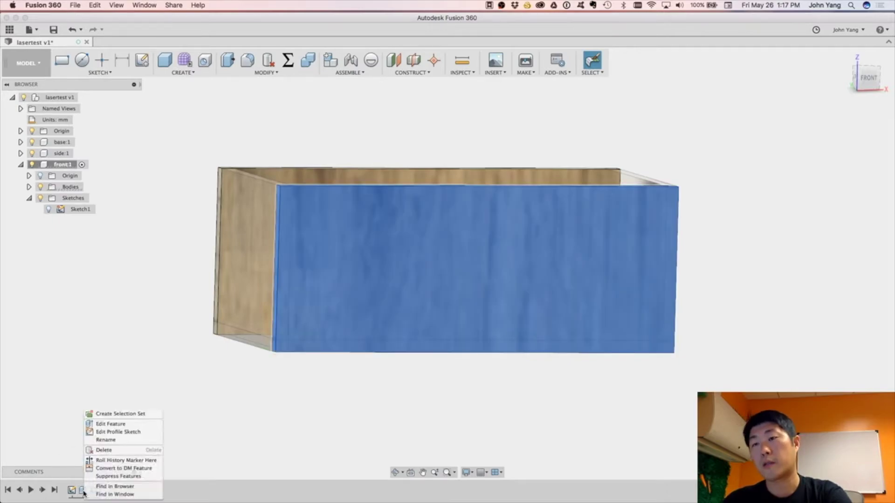
pyautogui.click(110, 424)
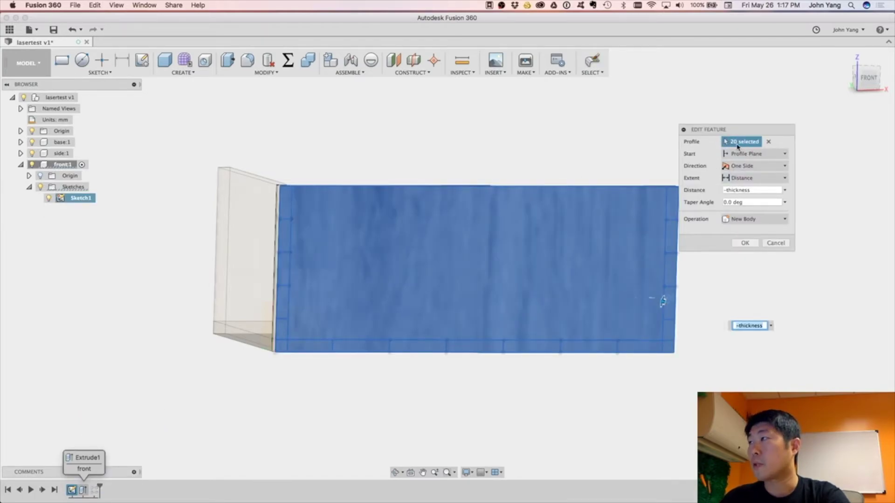
pyautogui.click(769, 143)
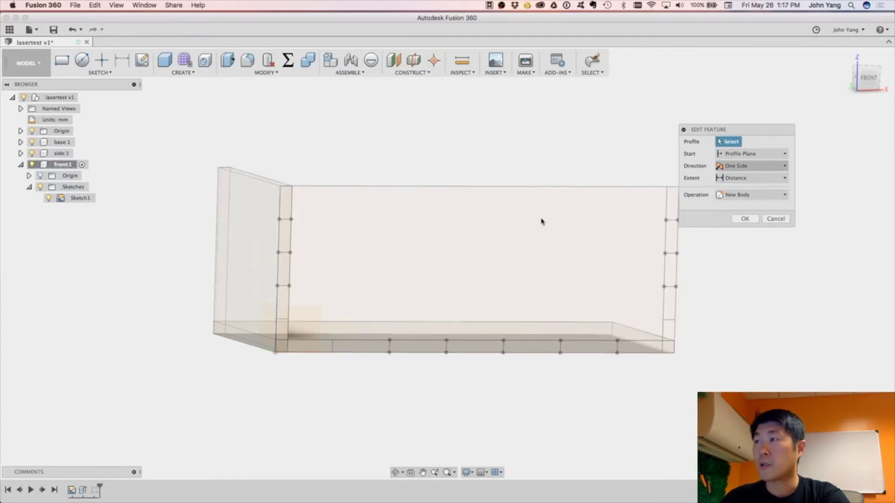
pyautogui.click(394, 222)
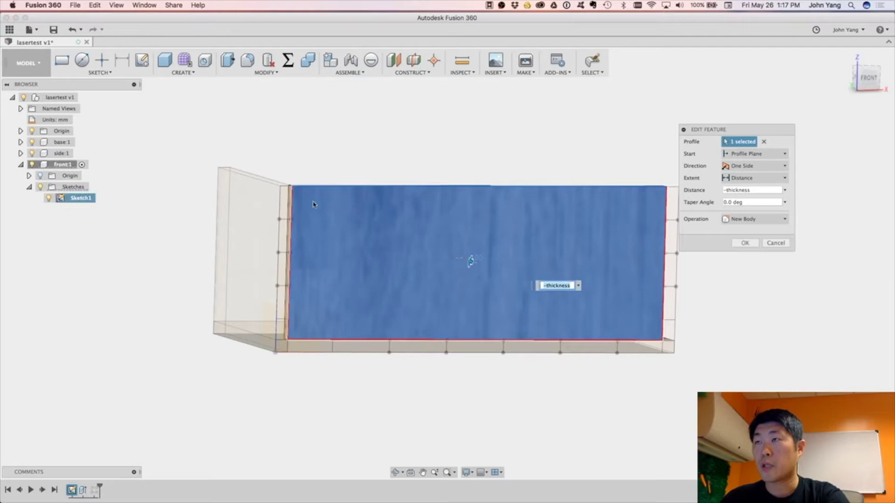
# - Toggle the left-edge tab profiles into the extrude selection
pyautogui.click(282, 202)
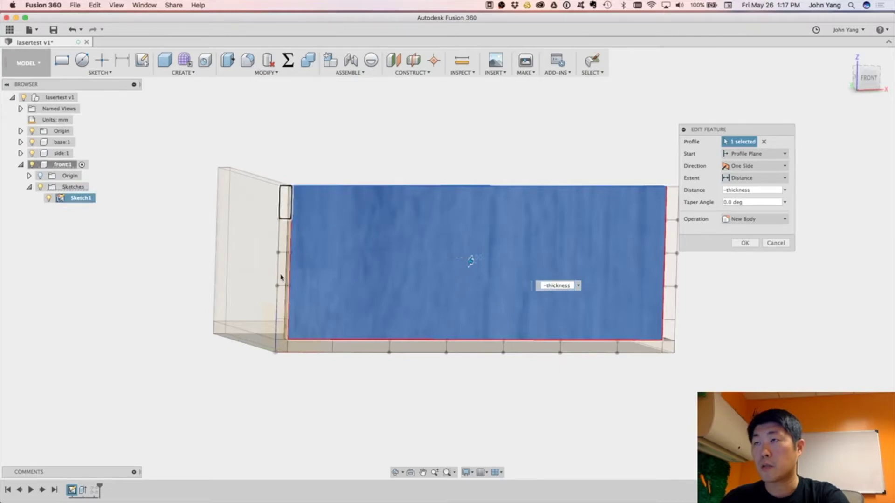
pyautogui.click(284, 325)
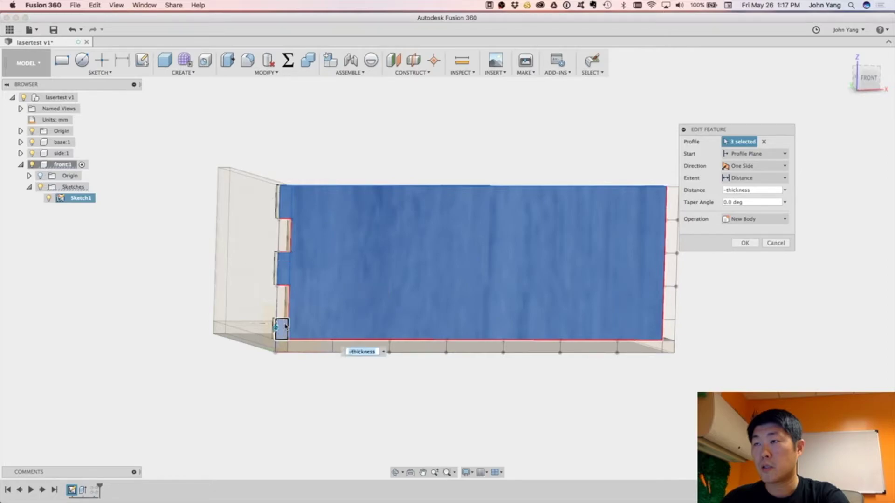
pyautogui.click(282, 328)
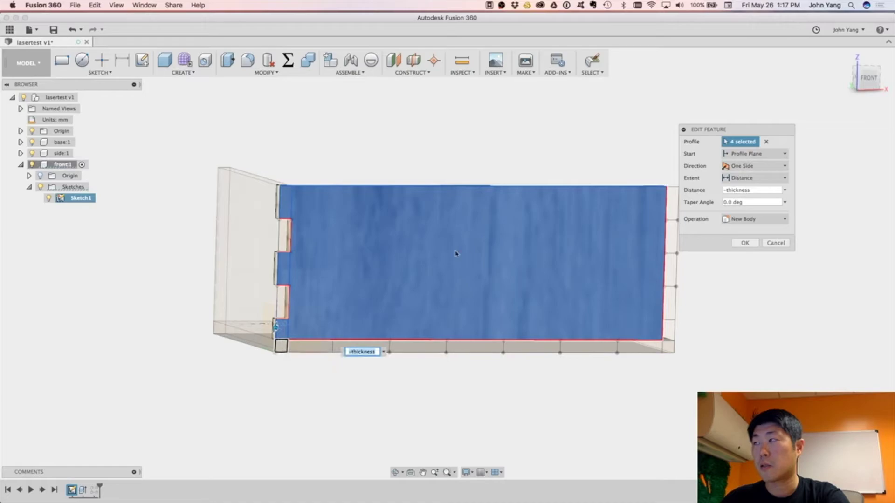
pyautogui.click(285, 217)
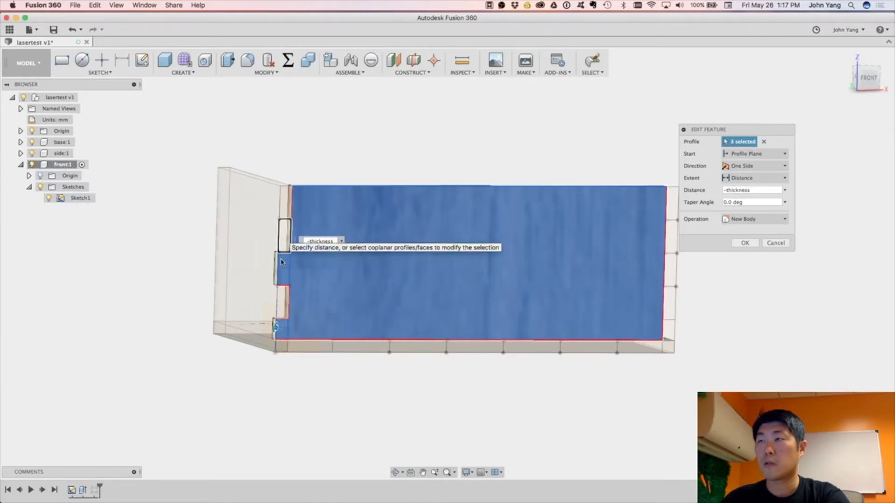
pyautogui.click(283, 238)
pyautogui.click(283, 298)
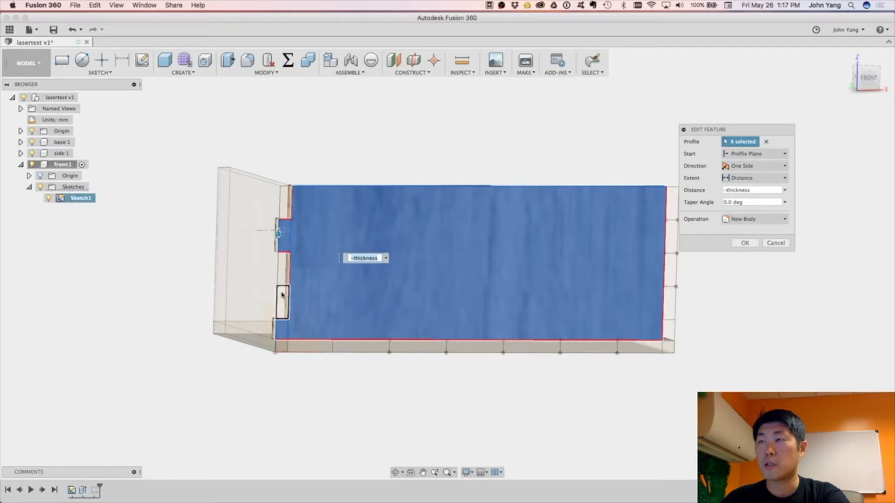
pyautogui.click(282, 344)
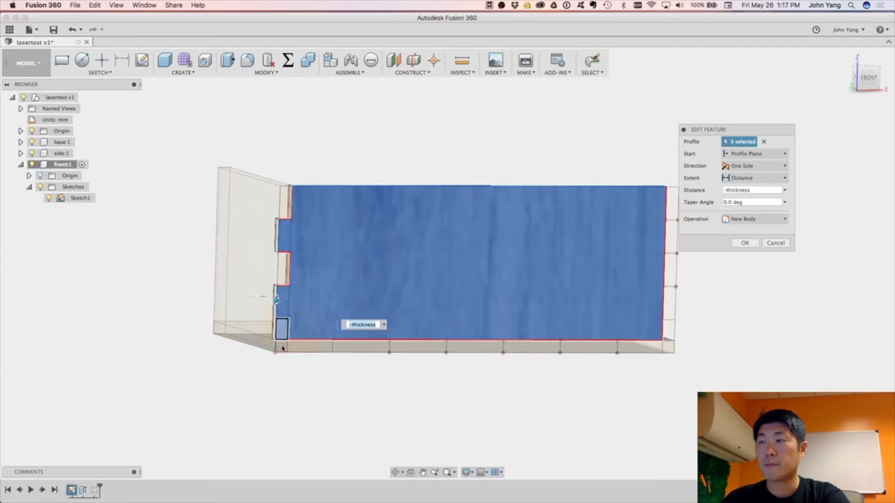
pyautogui.click(309, 351)
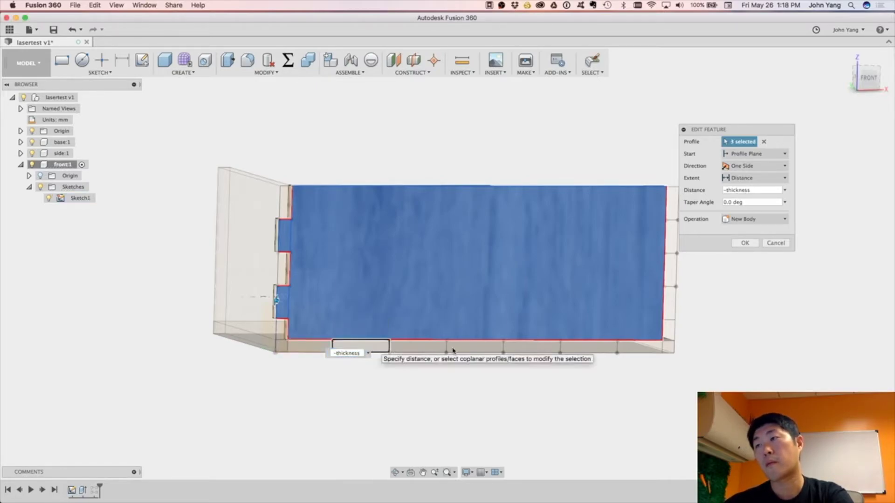
# - Add the bottom and right-edge tab profiles and commit the −thickness extrusion
pyautogui.click(372, 349)
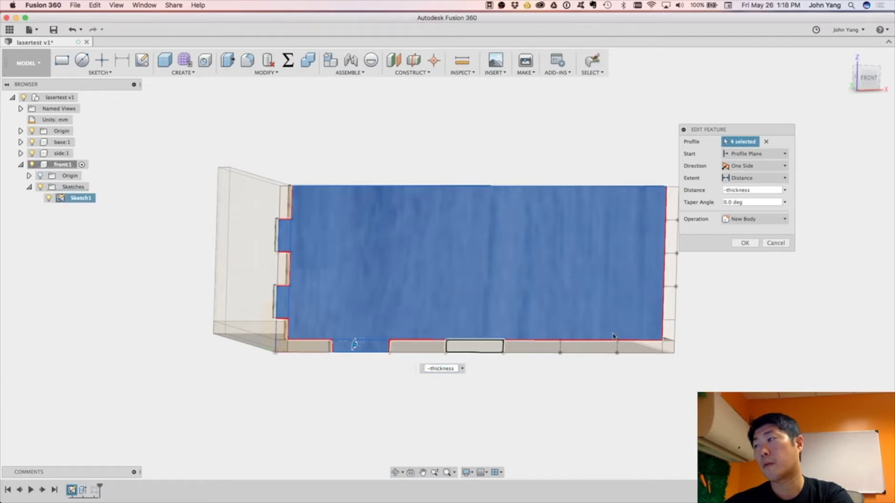
pyautogui.click(471, 347)
pyautogui.click(588, 347)
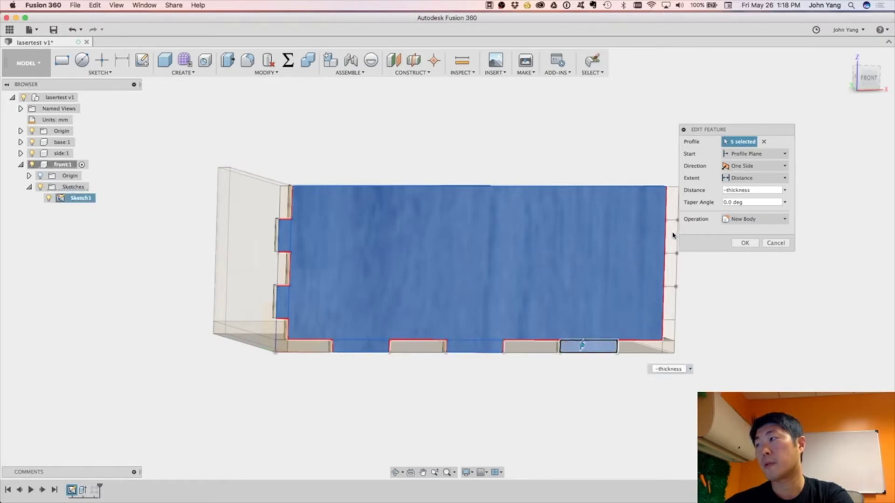
pyautogui.click(669, 303)
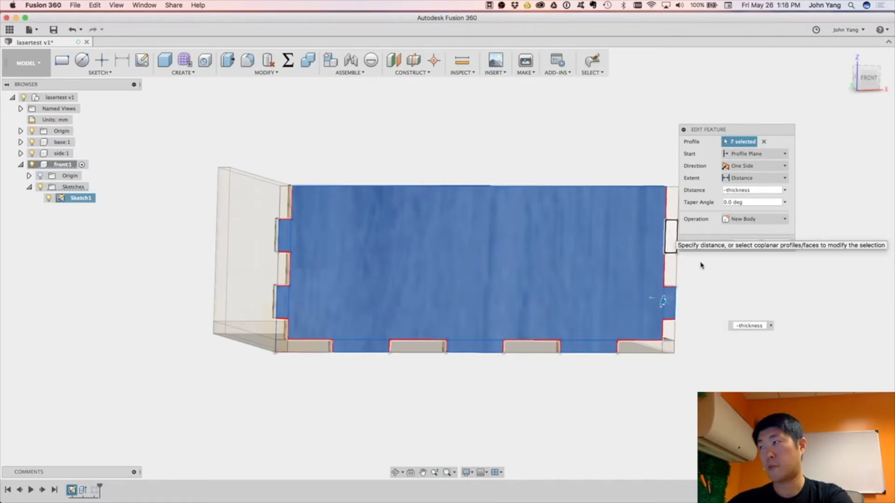
pyautogui.click(671, 237)
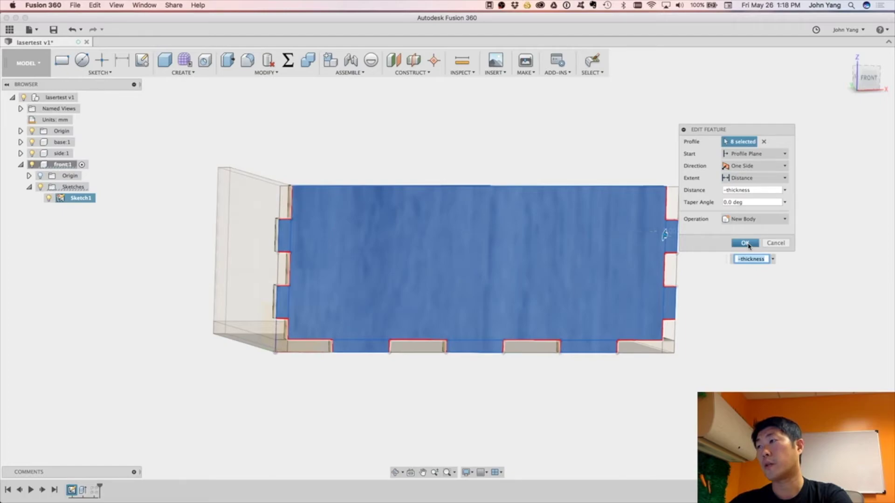
pyautogui.click(746, 242)
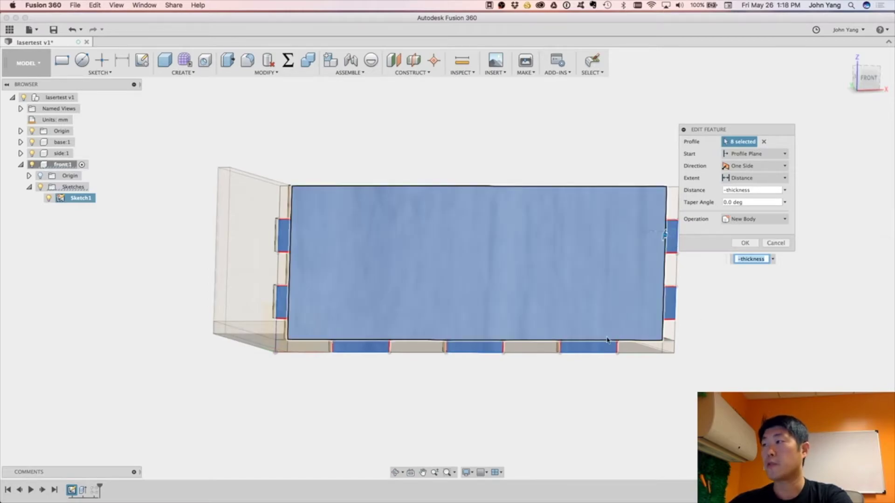
pyautogui.click(745, 243)
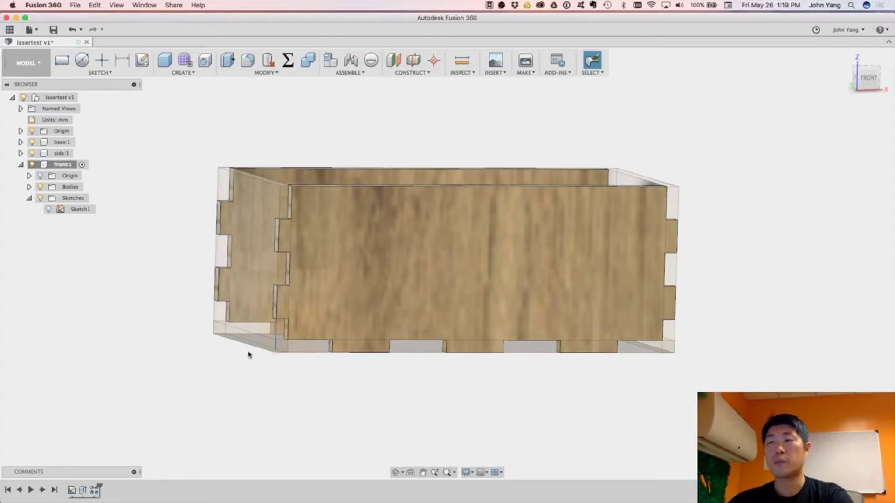
# - Edit the side panel's sketch and add a line across it 3 mm above the bottom edge
pyautogui.keyDown('shift'); pyautogui.moveTo(237, 355); pyautogui.dragTo(361, 340, button='middle'); pyautogui.keyUp('shift')
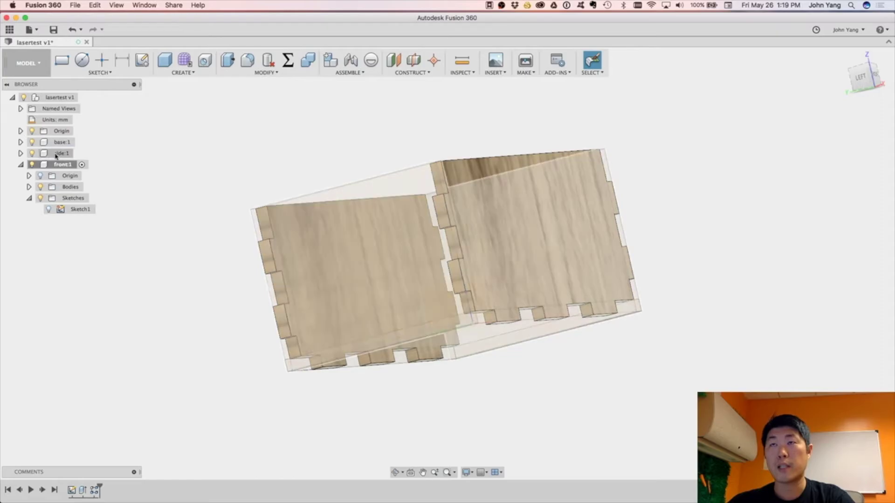
pyautogui.click(80, 153)
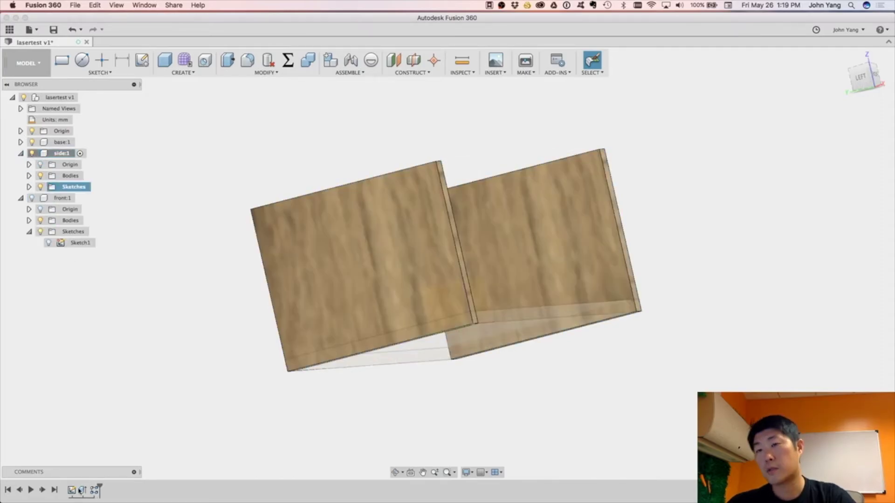
pyautogui.rightClick(71, 489)
pyautogui.click(98, 426)
pyautogui.click(342, 300)
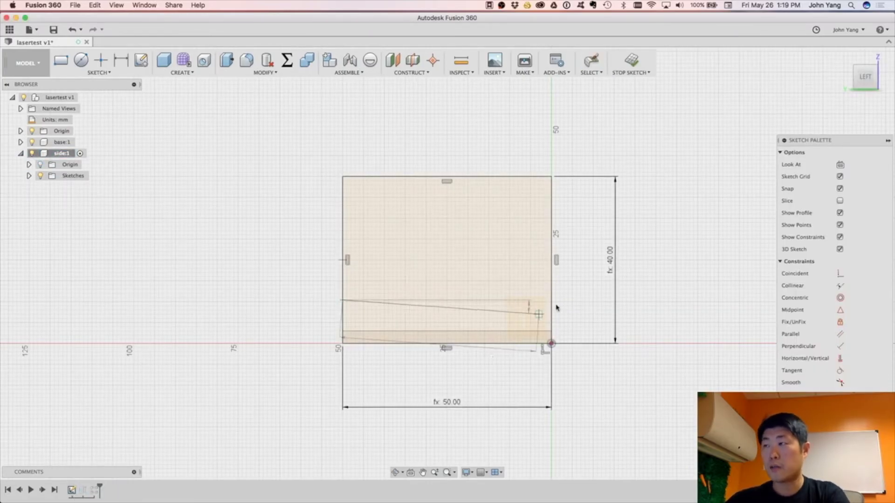
pyautogui.click(551, 300)
pyautogui.press('Escape')
pyautogui.click(304, 329)
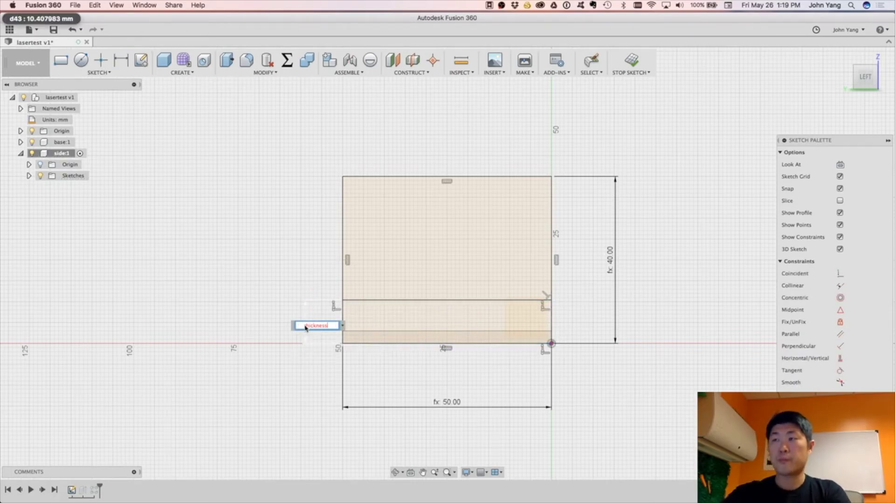
pyautogui.write('3')
pyautogui.press('Return')
# - Dimension the bottom tab's width to the depth parameter
pyautogui.click(343, 339)
pyautogui.click(372, 338)
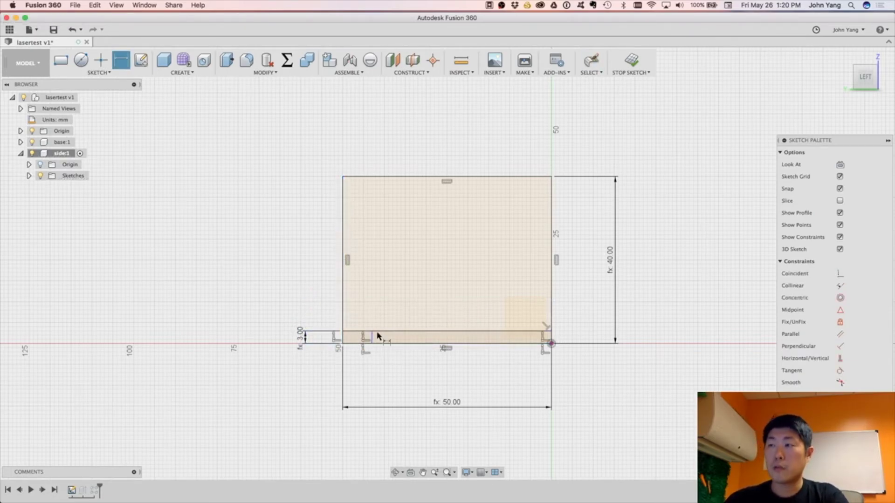
pyautogui.click(349, 360)
pyautogui.write('depth/5')
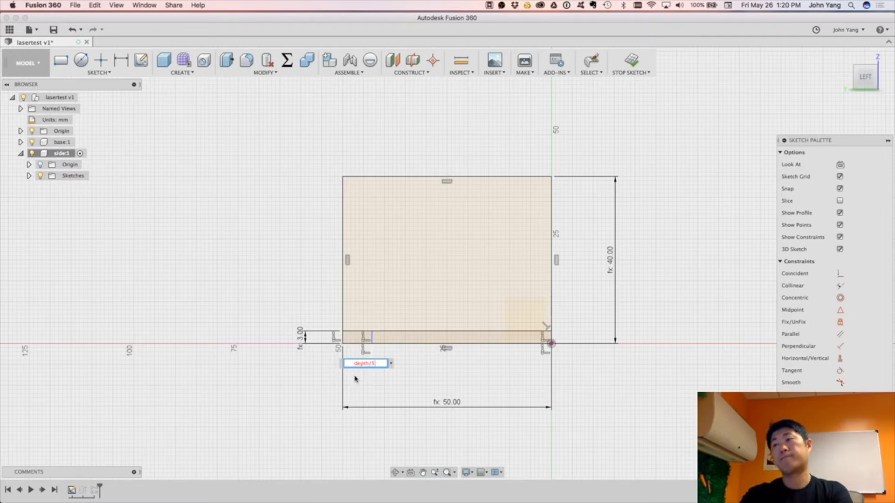
pyautogui.press('Escape')
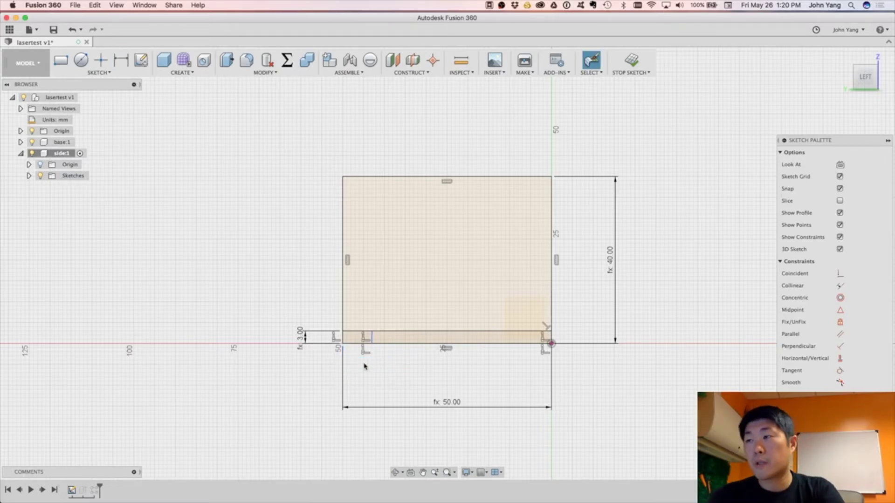
pyautogui.press('l')
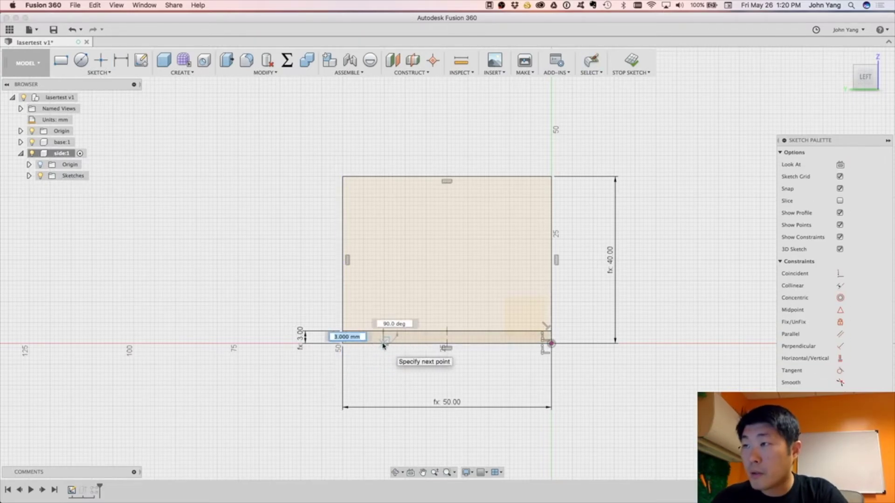
pyautogui.press('d')
pyautogui.click(375, 339)
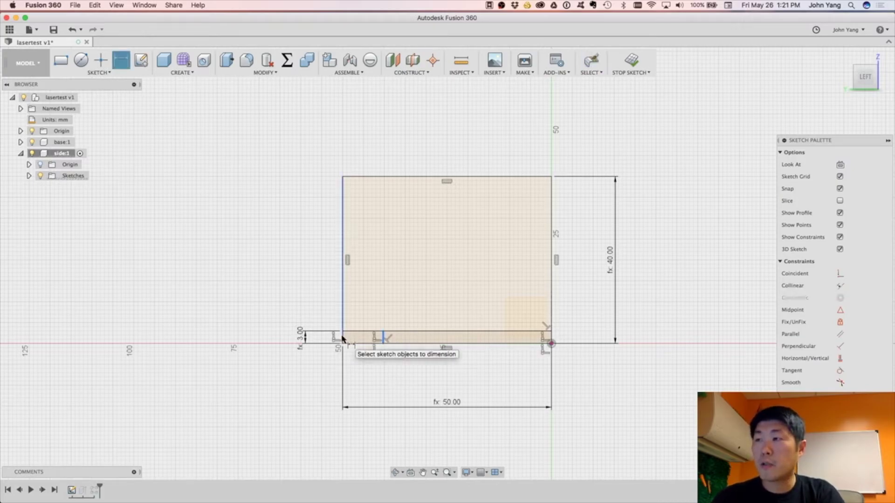
pyautogui.click(344, 338)
pyautogui.click(358, 369)
pyautogui.write('de')
pyautogui.press('Return')
pyautogui.press('Return')
# - Rectangular-pattern the tab 4 times along the bottom edge at depth/5 spacing
pyautogui.click(98, 73)
pyautogui.moveTo(81, 140)
pyautogui.click(205, 150)
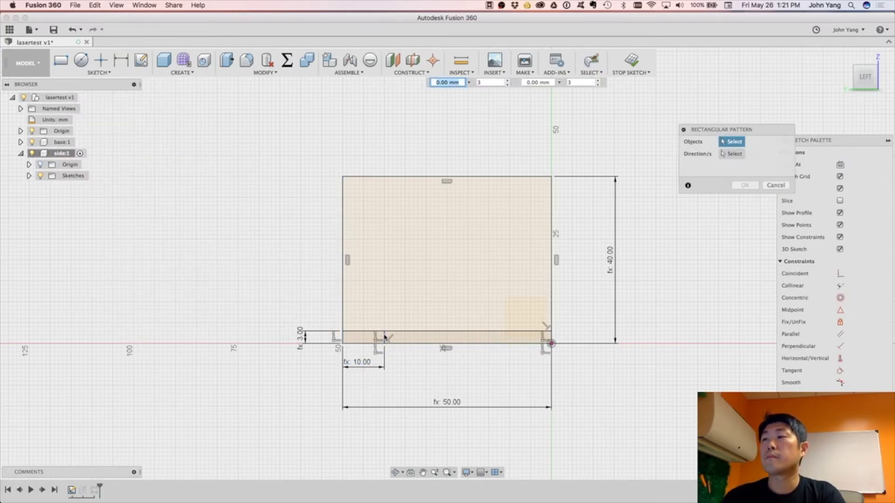
pyautogui.click(383, 338)
pyautogui.click(480, 344)
pyautogui.press('Tab')
pyautogui.write('4')
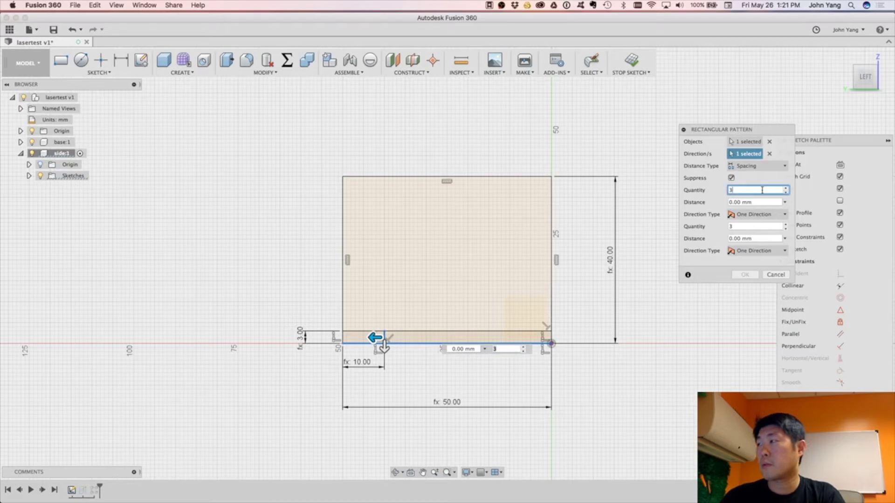
pyautogui.click(763, 201)
pyautogui.write('depth/5')
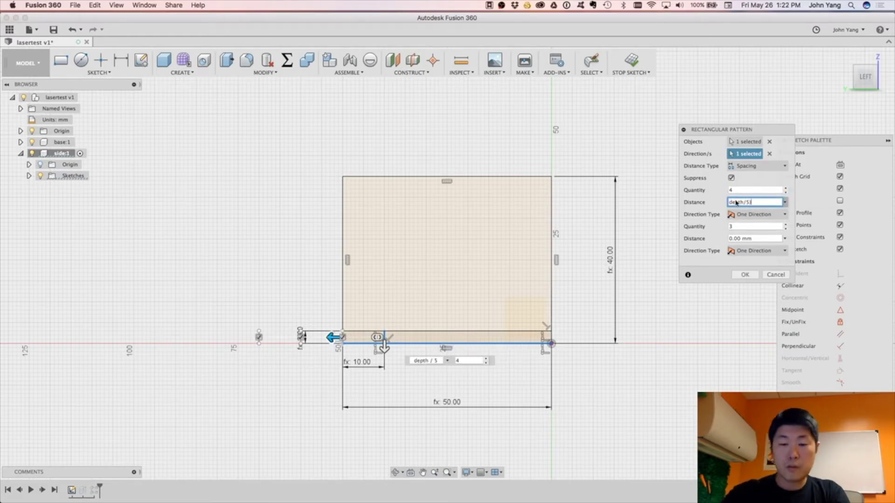
pyautogui.press('Return')
# - Re-extrude the side panel, leaving out three bottom tab profiles
pyautogui.click(631, 61)
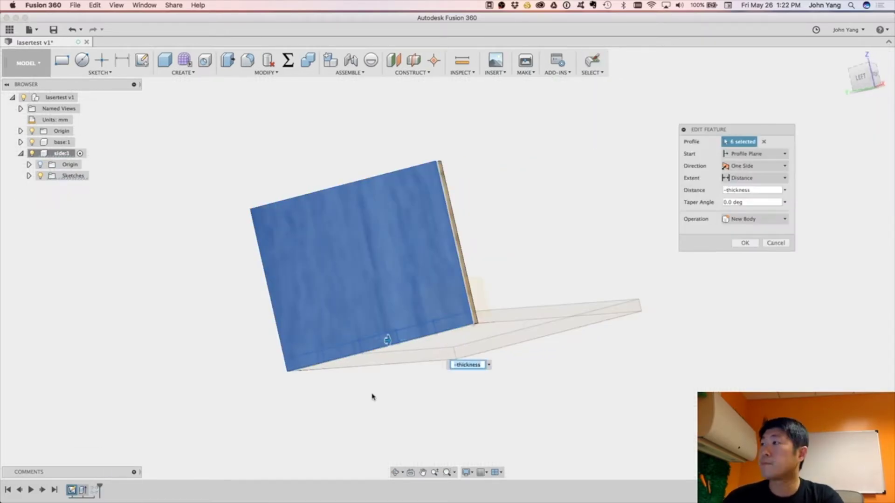
pyautogui.click(454, 326)
pyautogui.click(379, 341)
pyautogui.click(304, 360)
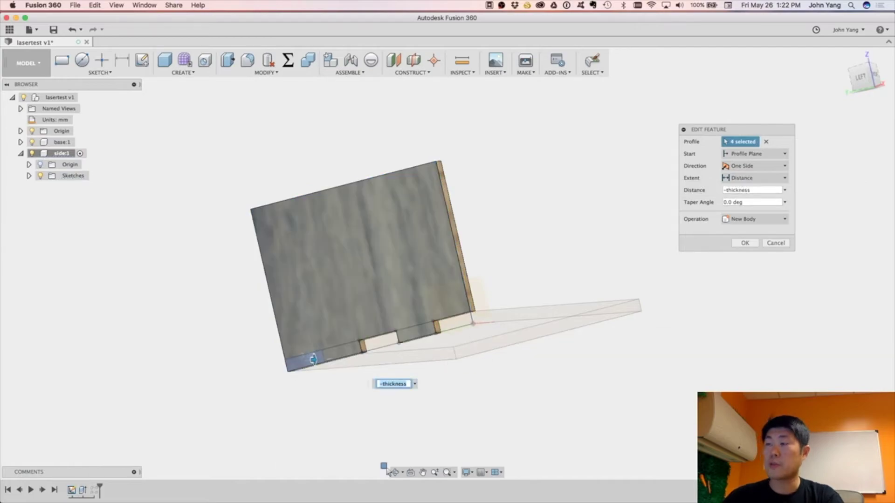
pyautogui.click(741, 243)
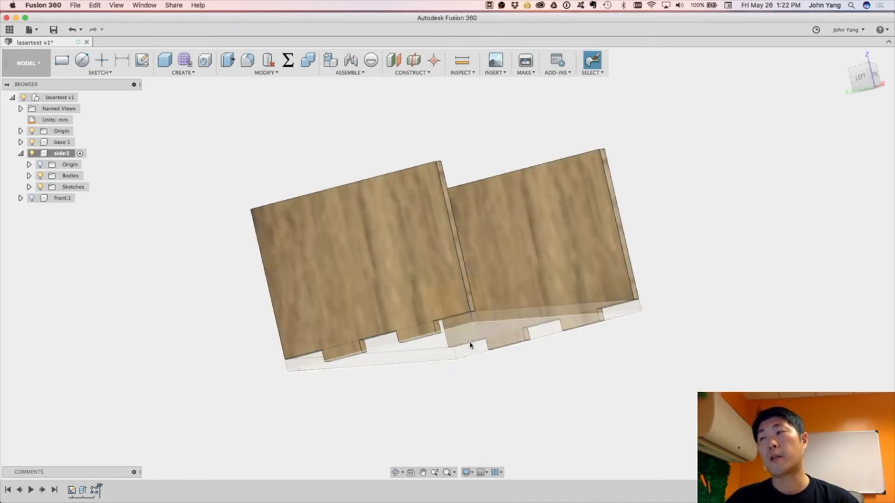
# - Reactivate the top-level assembly and show the side and front panels, viewing the front face
pyautogui.click(32, 154)
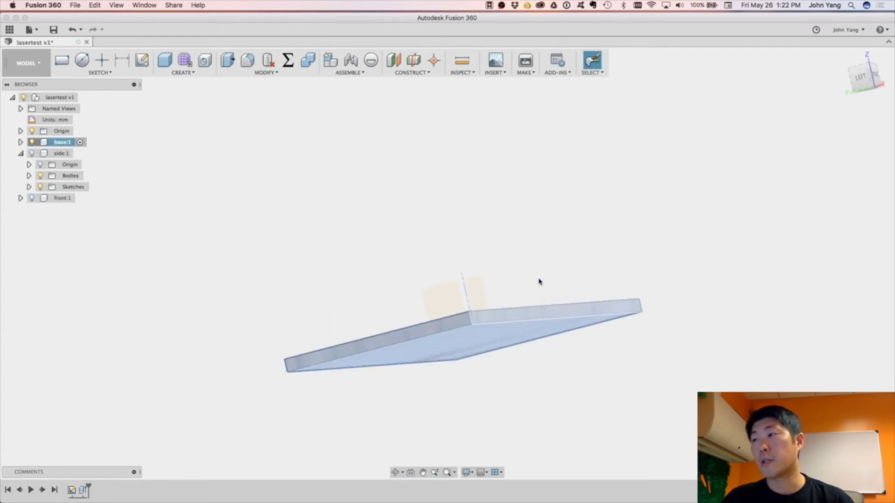
pyautogui.keyDown('shift'); pyautogui.moveTo(535, 272); pyautogui.dragTo(459, 296, button='middle'); pyautogui.keyUp('shift')
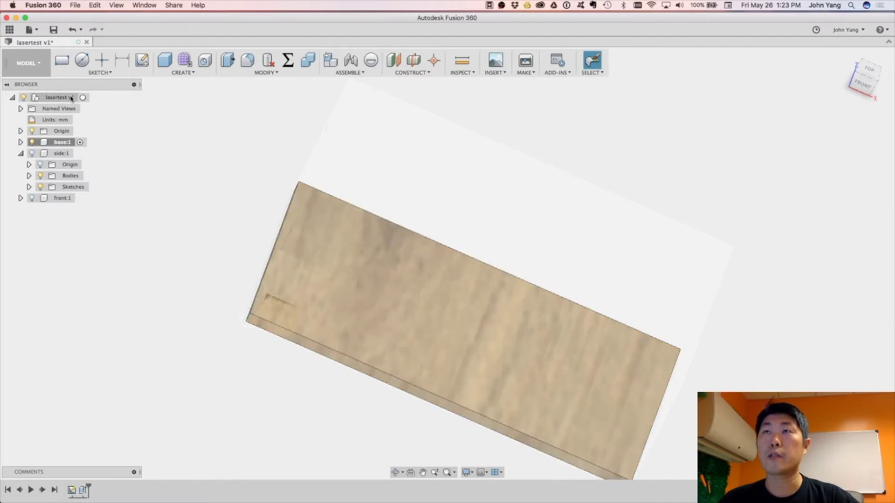
pyautogui.click(84, 98)
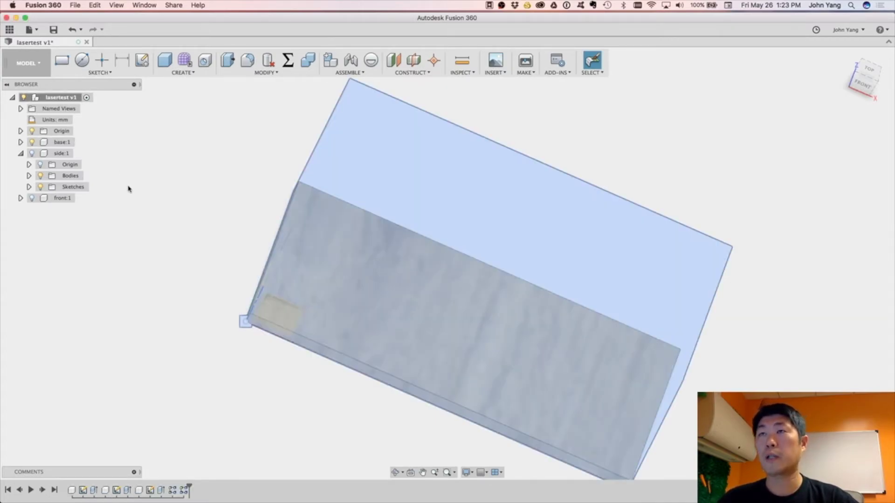
pyautogui.click(31, 153)
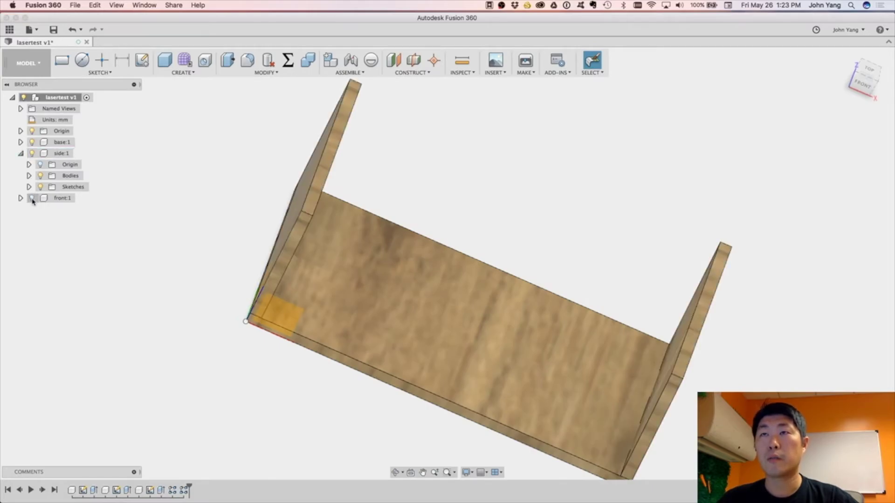
pyautogui.click(32, 199)
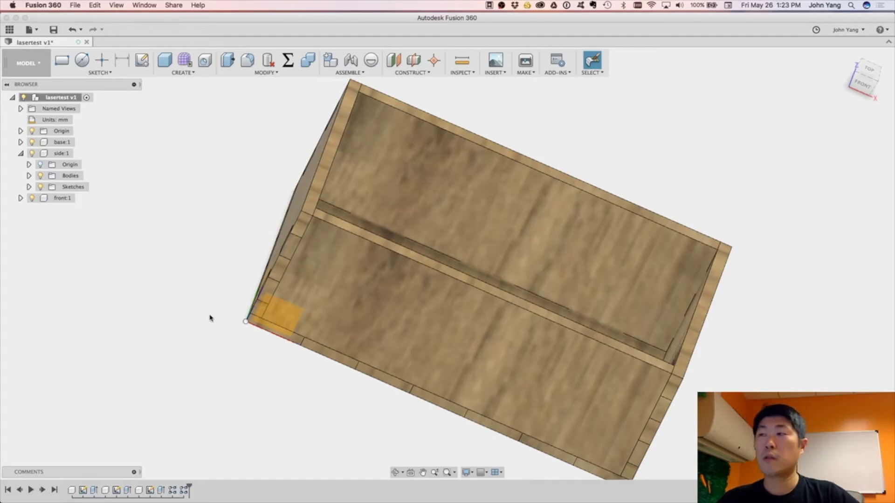
pyautogui.moveTo(210, 313)
pyautogui.keyDown('shift'); pyautogui.mouseDown(button='middle')
pyautogui.moveTo(217, 286)
pyautogui.moveTo(204, 286)
pyautogui.moveTo(196, 320)
pyautogui.mouseUp(button='middle'); pyautogui.keyUp('shift')
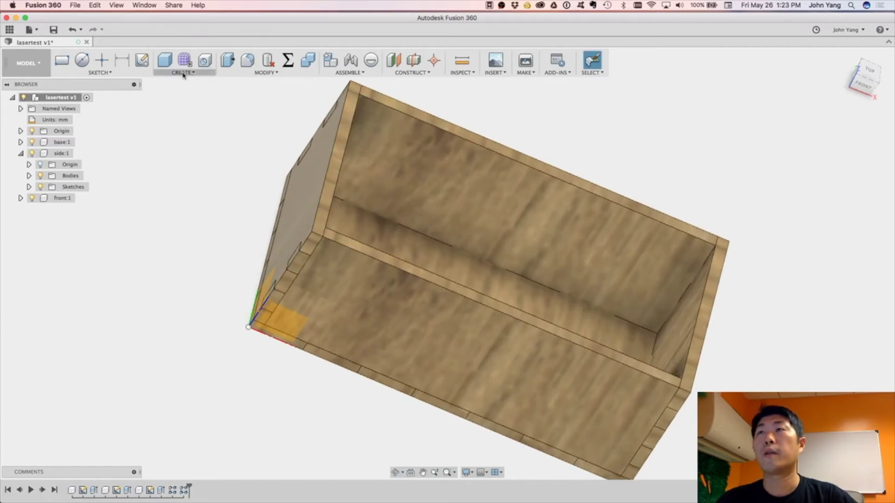
# - Combine-cut the front panel using the left side, back, right side and bottom panels as tools
pyautogui.click(198, 74)
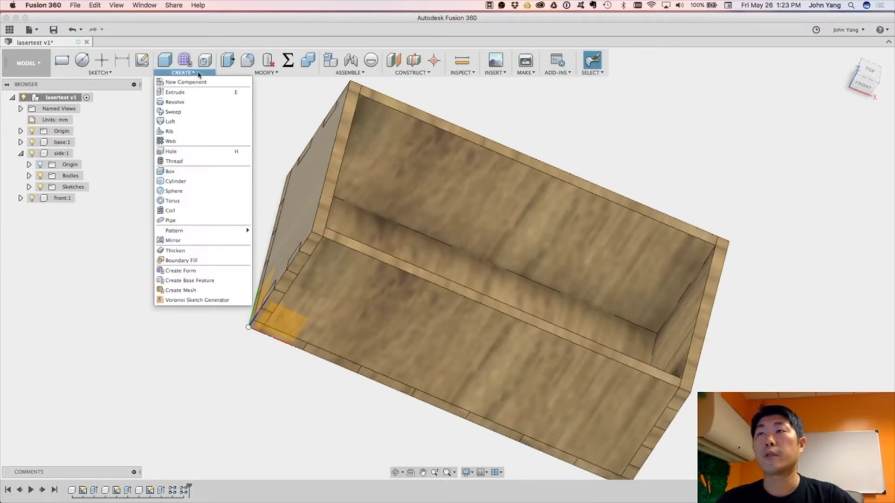
pyautogui.moveTo(233, 74)
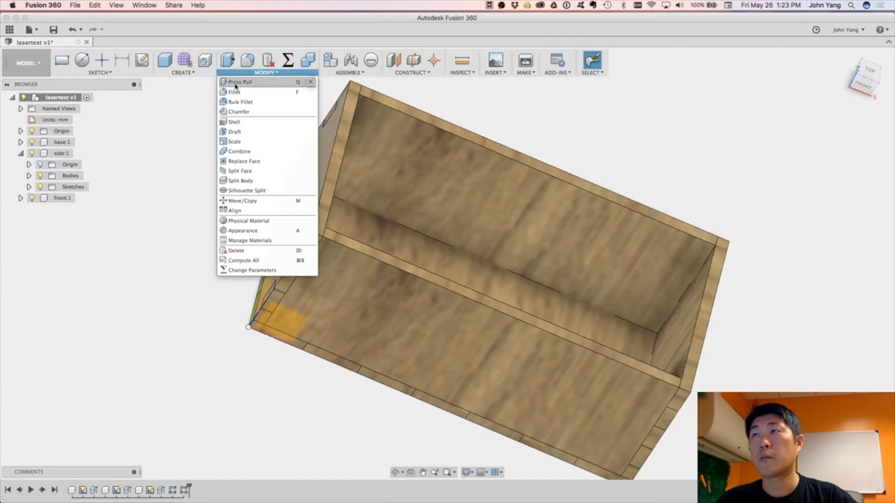
pyautogui.click(254, 154)
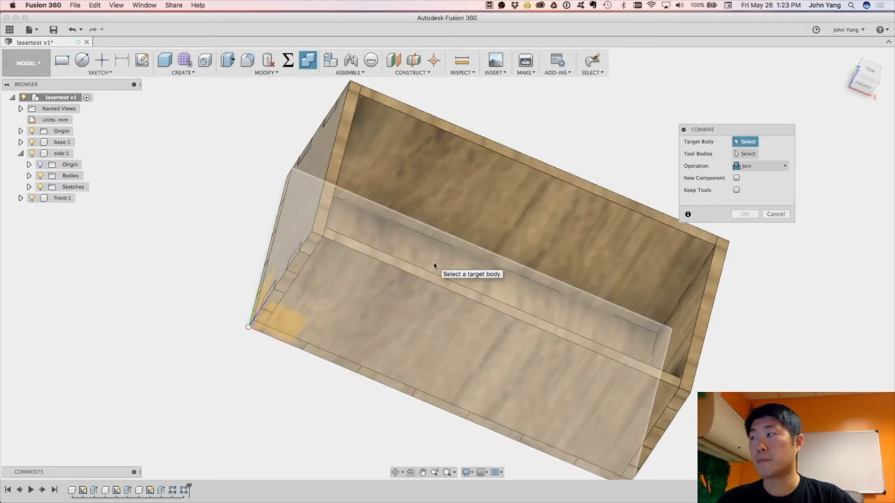
pyautogui.click(434, 265)
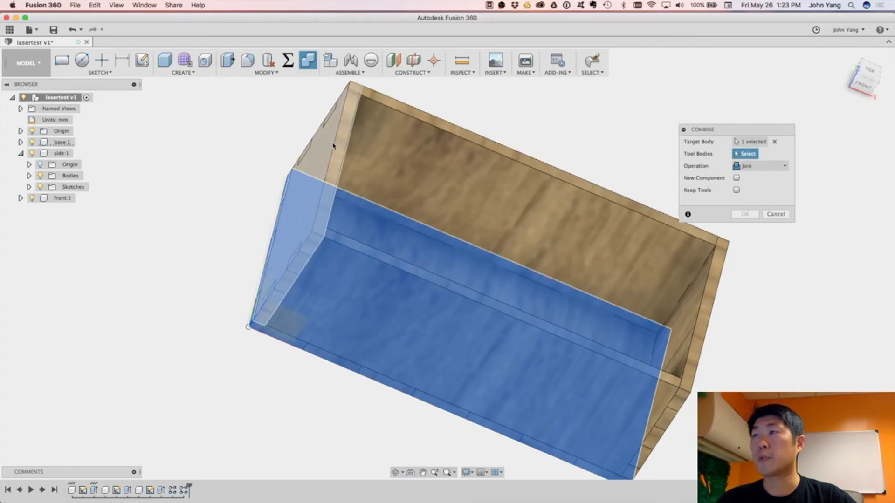
pyautogui.click(336, 145)
pyautogui.click(506, 206)
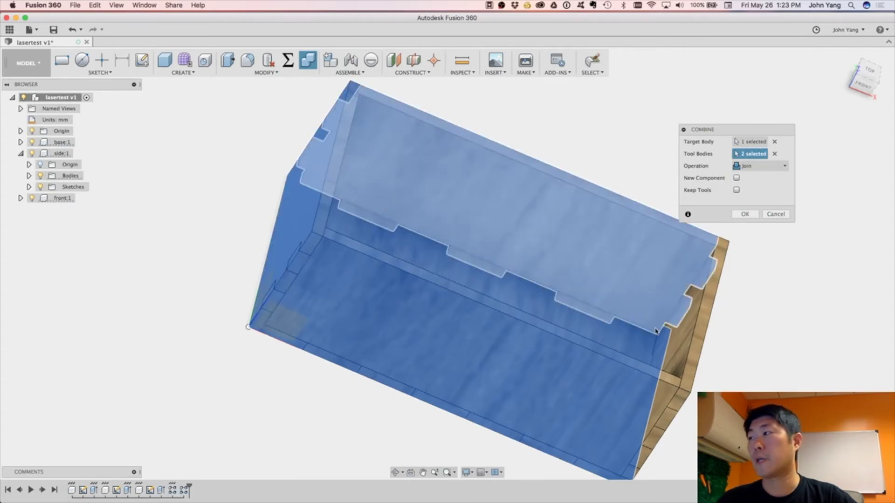
pyautogui.click(661, 392)
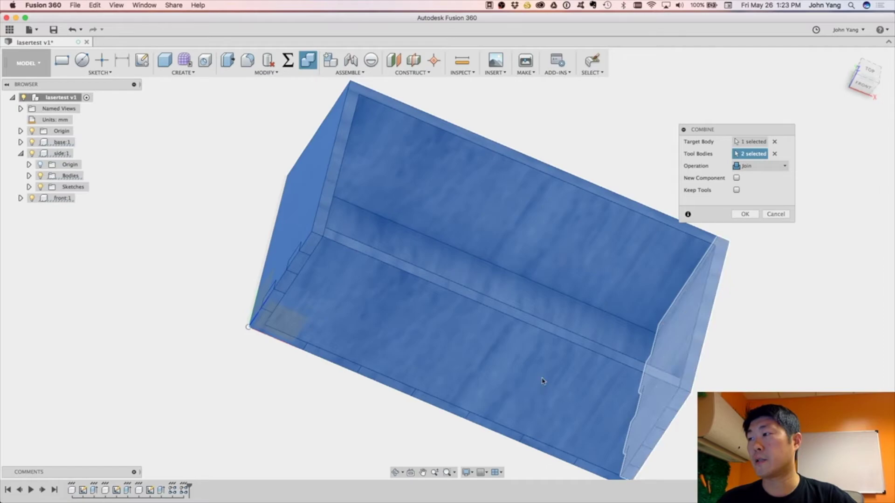
pyautogui.click(410, 322)
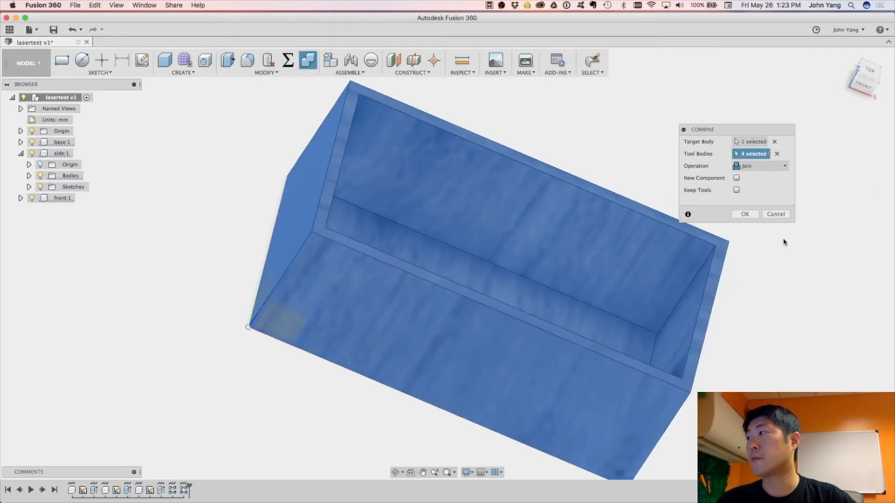
pyautogui.click(783, 169)
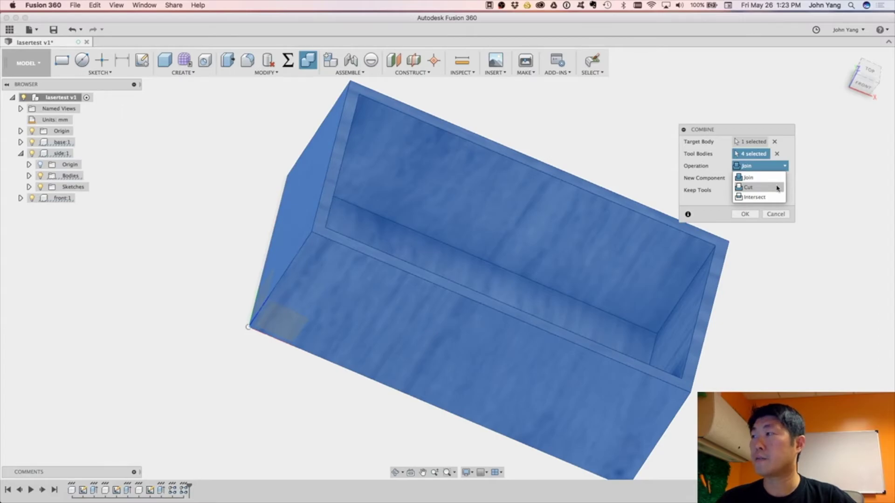
pyautogui.click(778, 187)
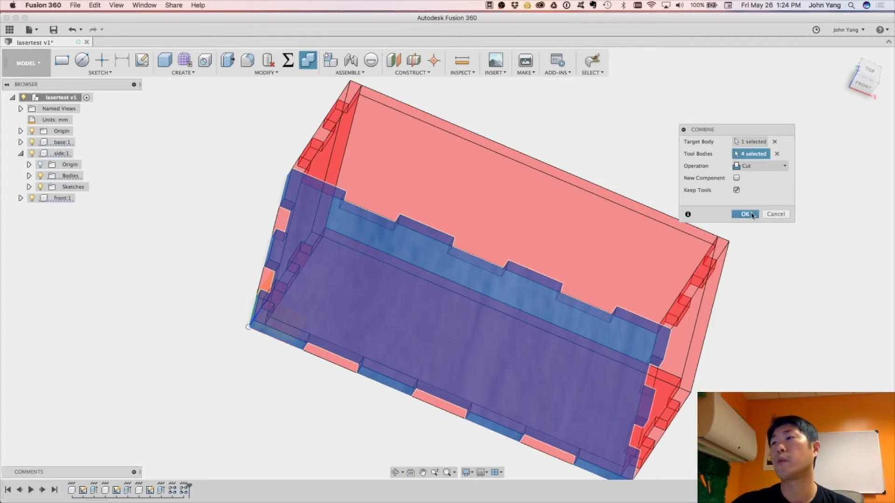
pyautogui.click(745, 214)
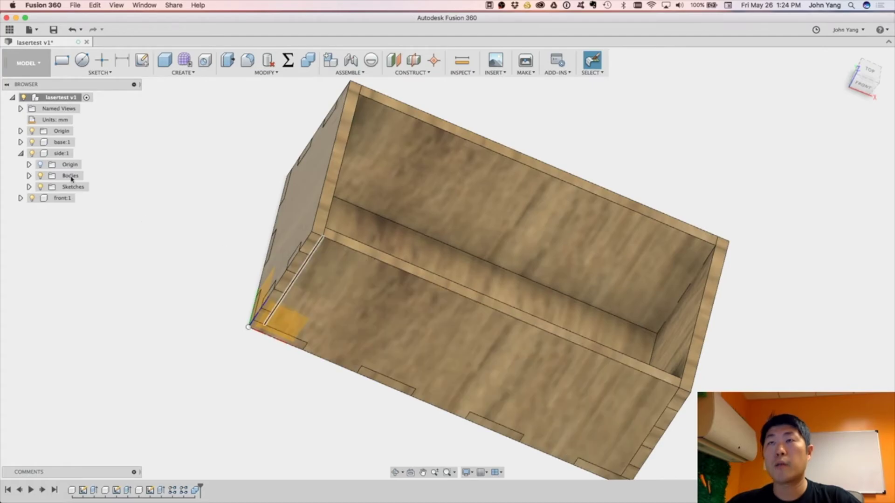
# - Hide and re-show the side and front panels to inspect the base joints
pyautogui.click(31, 154)
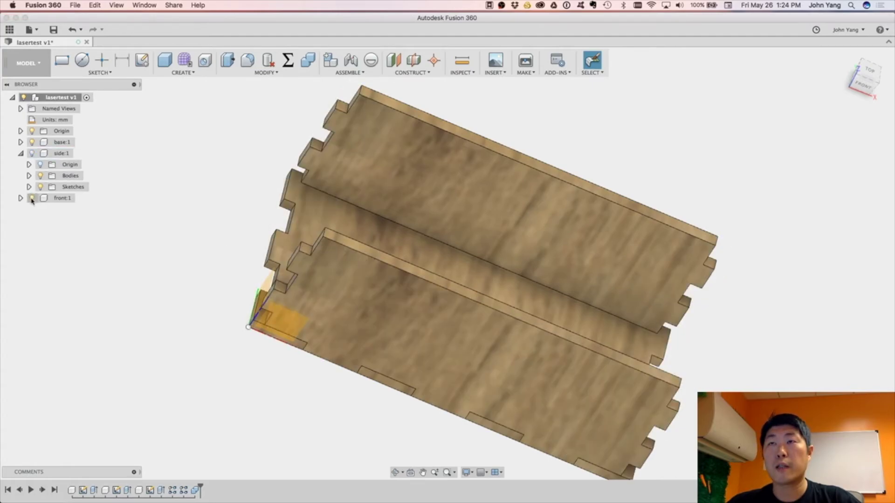
pyautogui.click(32, 198)
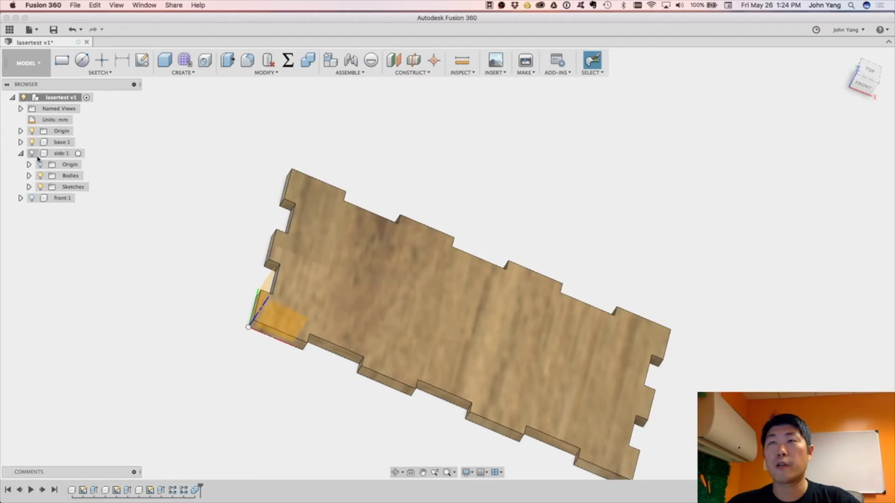
pyautogui.click(32, 154)
pyautogui.click(31, 198)
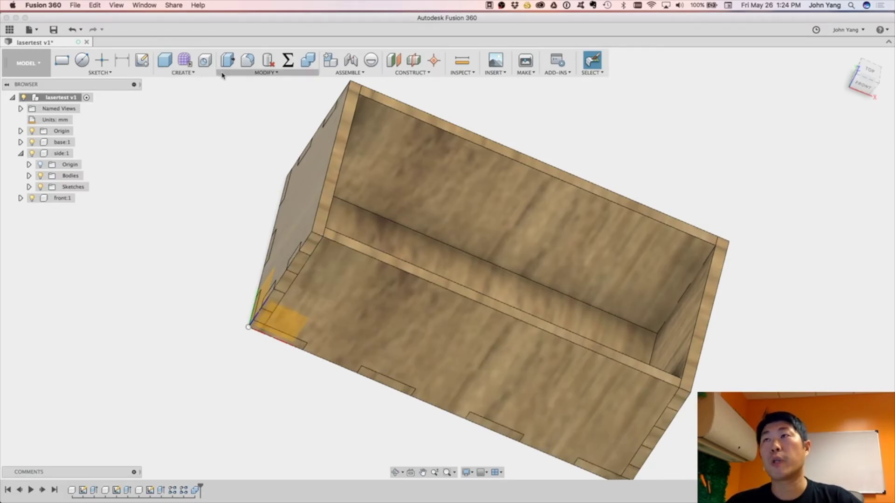
pyautogui.click(60, 97)
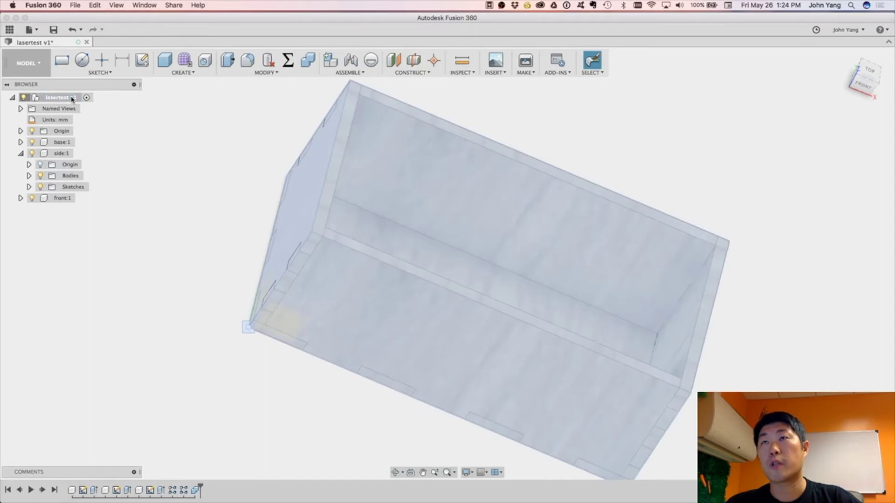
pyautogui.click(216, 101)
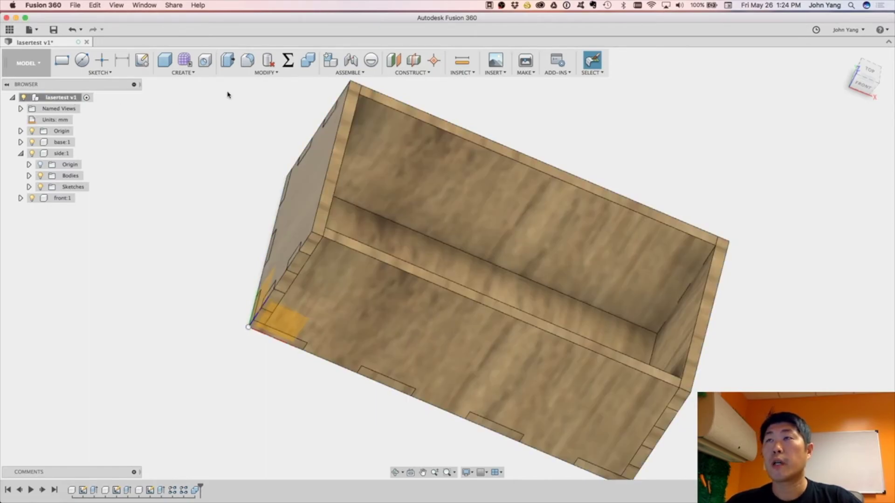
# - Combine-cut the first side panel with its two overlapping panels as tools
pyautogui.click(246, 73)
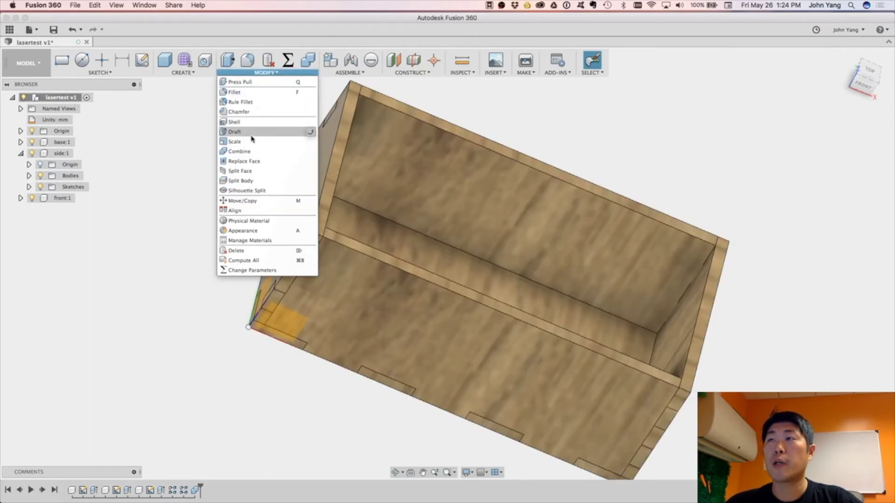
pyautogui.click(251, 151)
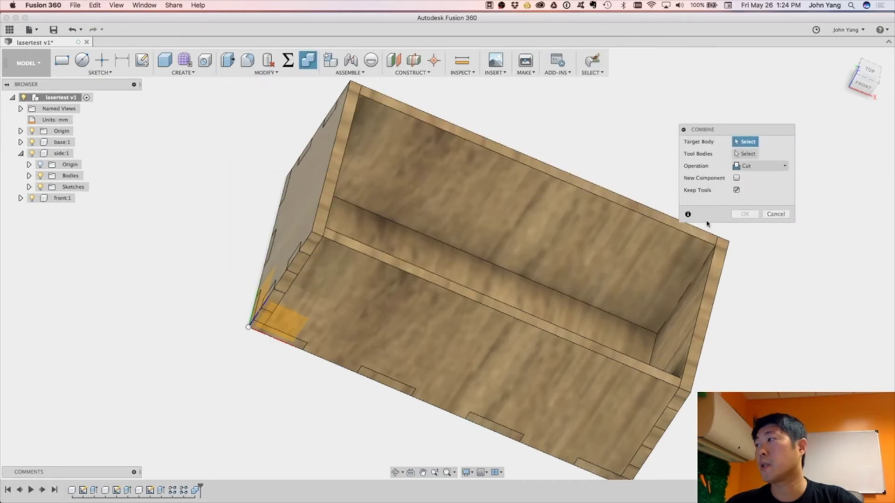
pyautogui.click(314, 199)
pyautogui.click(363, 187)
pyautogui.click(418, 314)
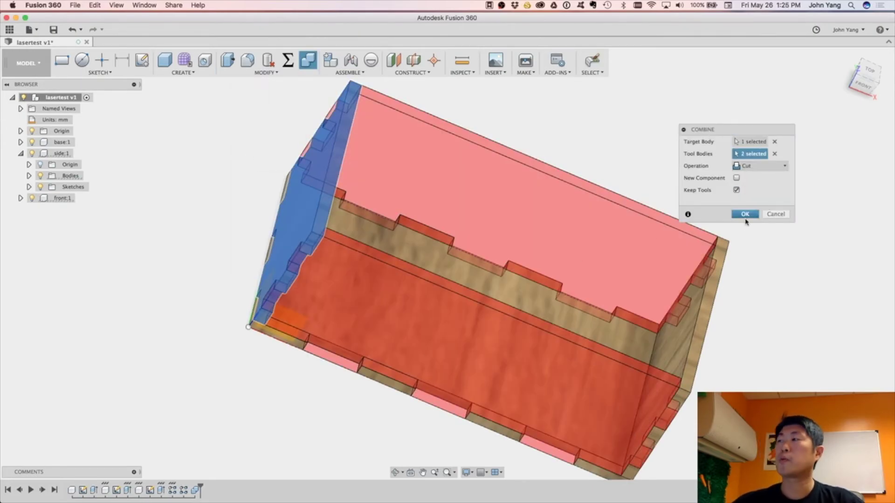
pyautogui.click(746, 214)
# - Combine-cut the opposite side panel with its two overlapping panels, then return to Home view
pyautogui.keyDown('shift'); pyautogui.moveTo(655, 131); pyautogui.dragTo(645, 319, button='middle'); pyautogui.keyUp('shift')
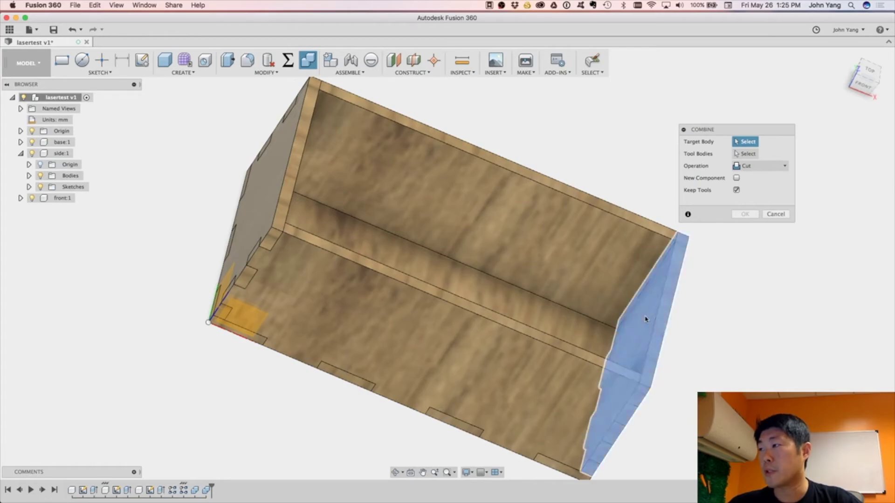
pyautogui.click(645, 319)
pyautogui.click(512, 154)
pyautogui.click(543, 375)
pyautogui.click(745, 214)
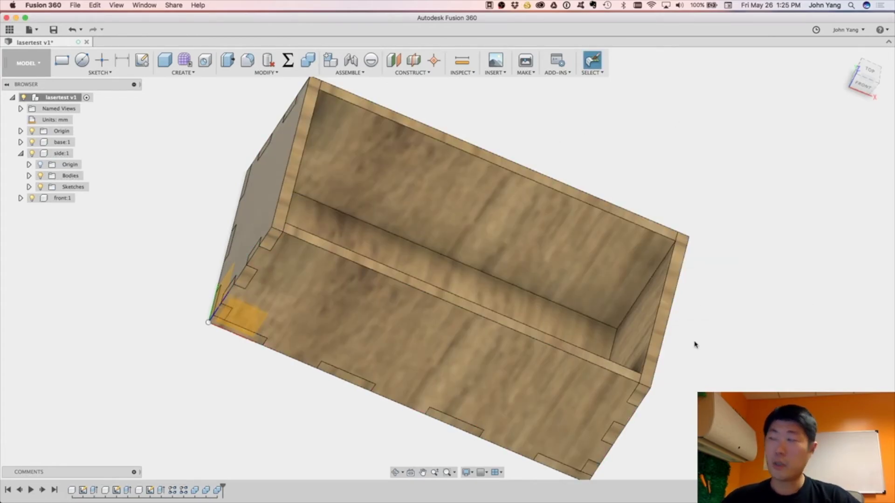
pyautogui.moveTo(702, 360); pyautogui.dragTo(644, 264, button='middle')
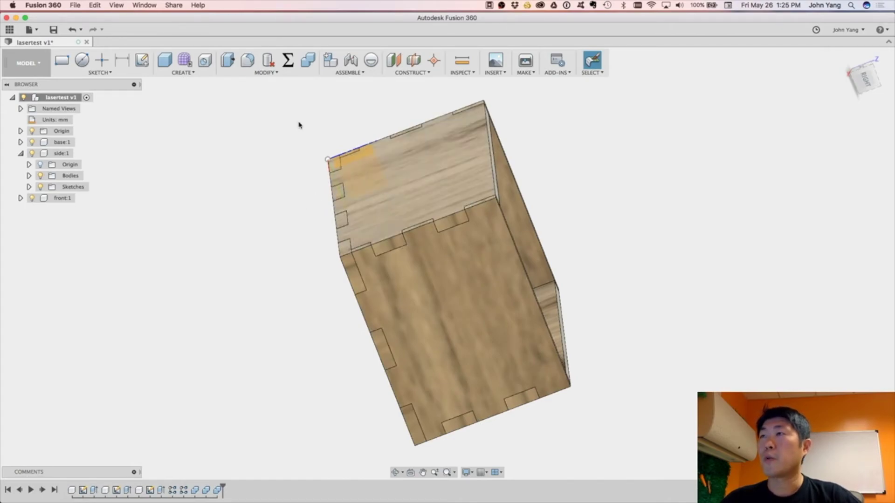
pyautogui.click(844, 57)
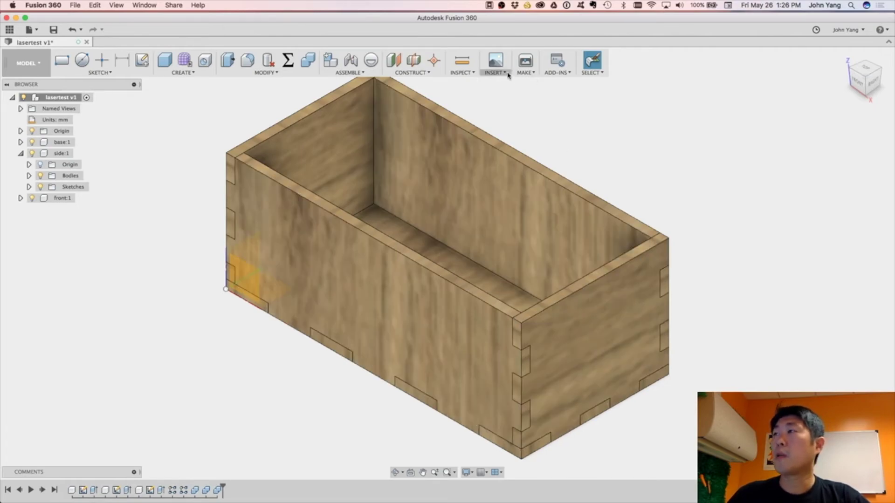
# - Run an Interference check on all five box bodies, then close it after it reports none
pyautogui.click(470, 72)
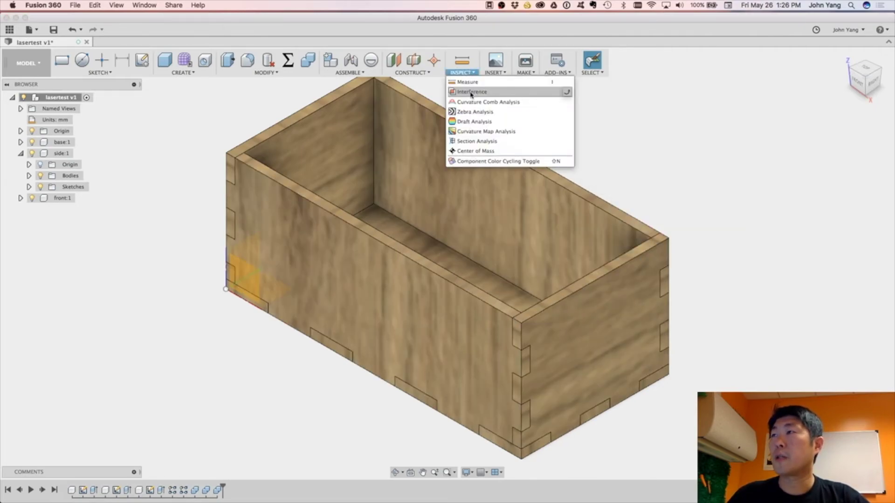
pyautogui.click(471, 92)
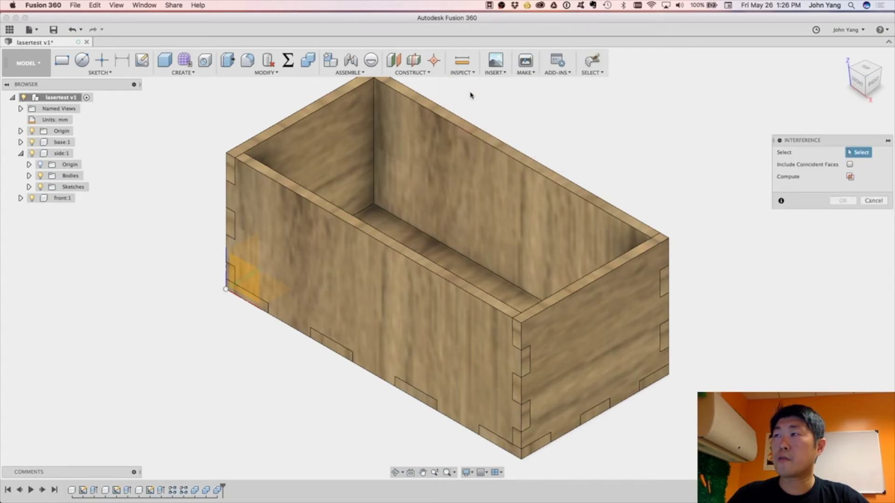
pyautogui.moveTo(839, 144); pyautogui.dragTo(713, 102)
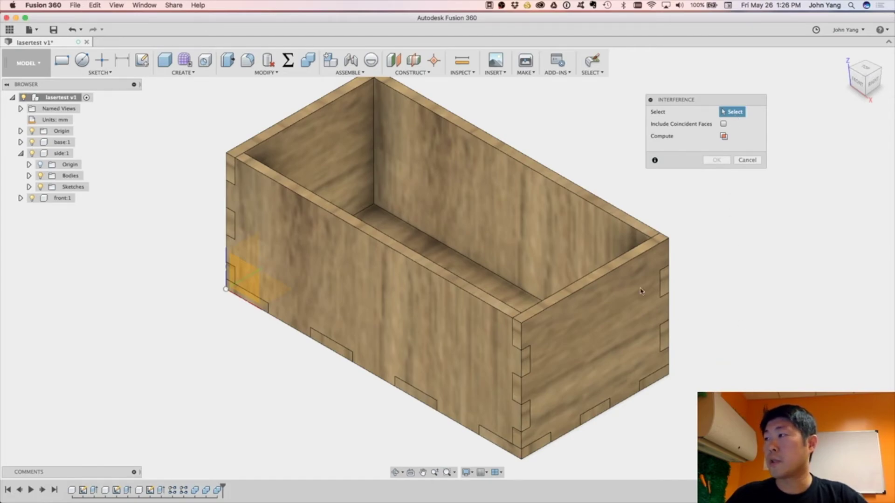
pyautogui.rightClick(746, 380)
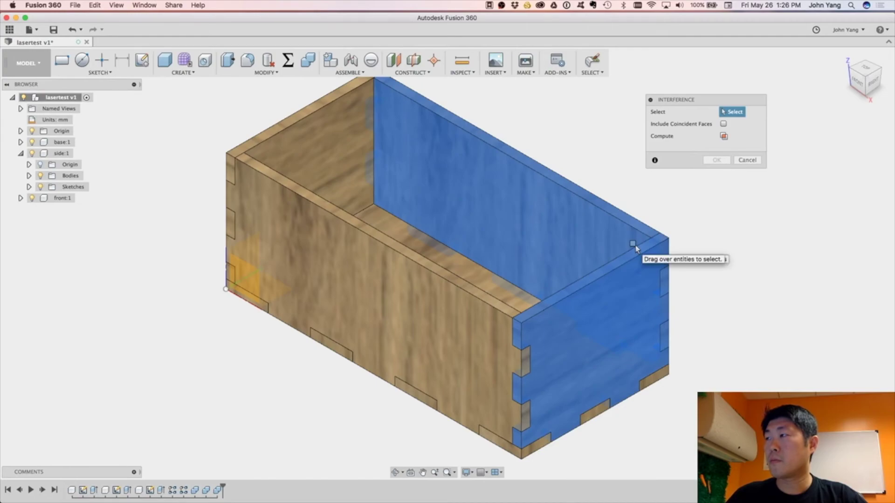
pyautogui.moveTo(634, 248)
pyautogui.mouseDown()
pyautogui.moveTo(566, 211)
pyautogui.moveTo(767, 253)
pyautogui.mouseUp()
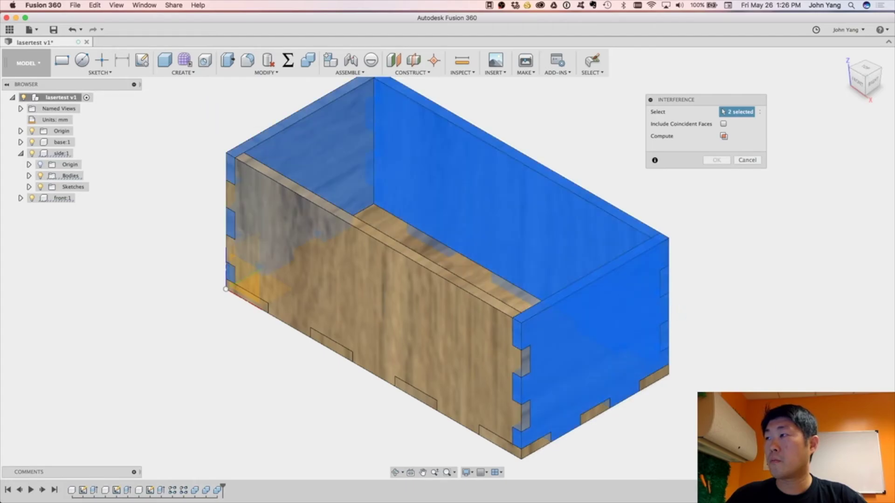
pyautogui.click(293, 235)
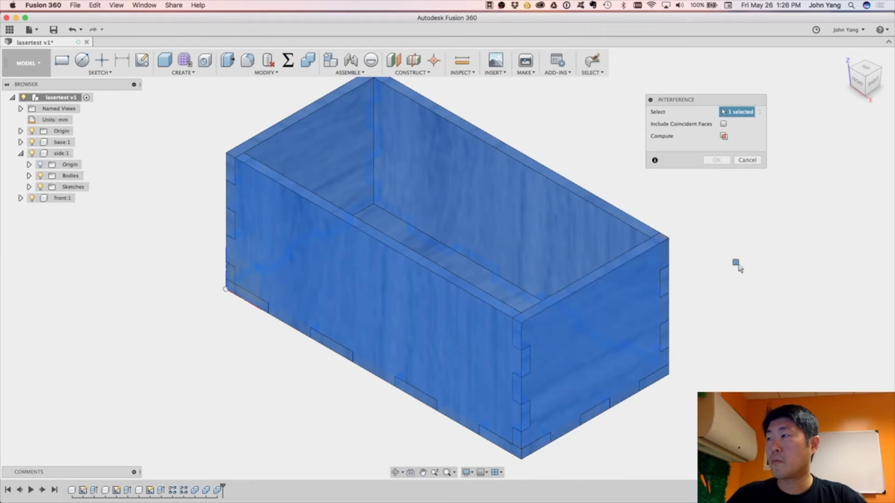
pyautogui.press('super+a')
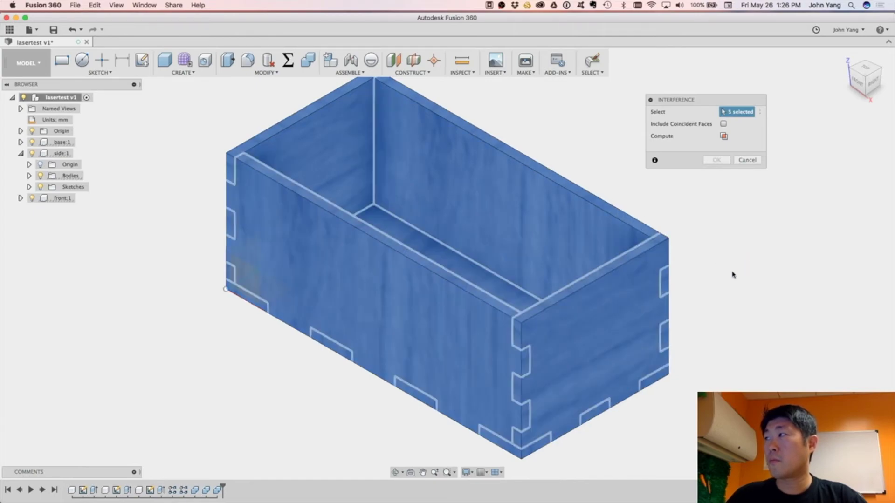
pyautogui.click(723, 136)
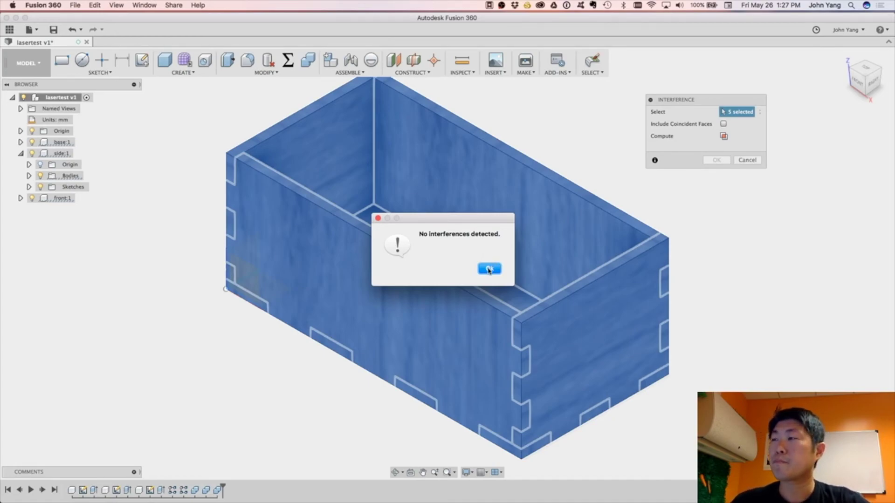
pyautogui.click(489, 269)
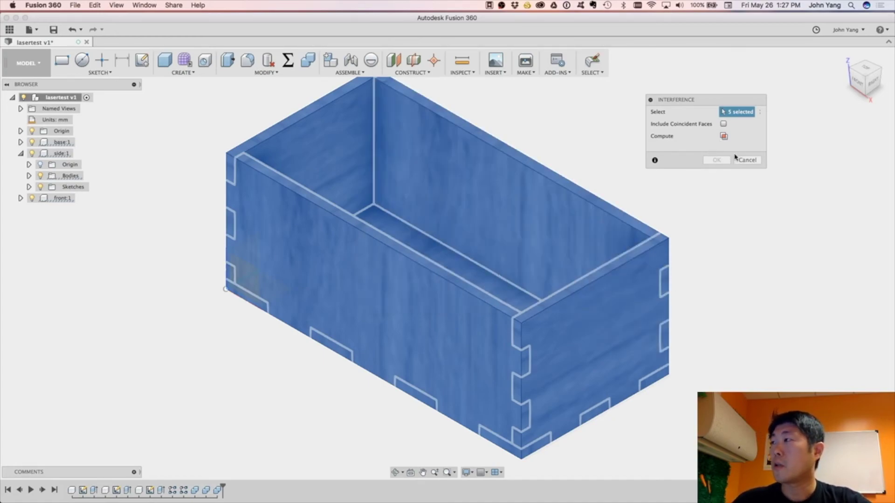
pyautogui.click(745, 160)
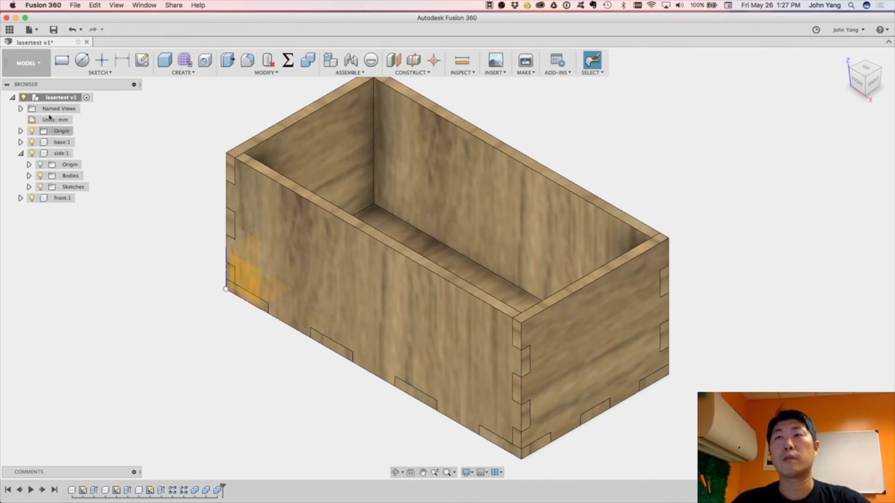
# - Create an empty top-level sketch on the long side panel's face
pyautogui.click(40, 98)
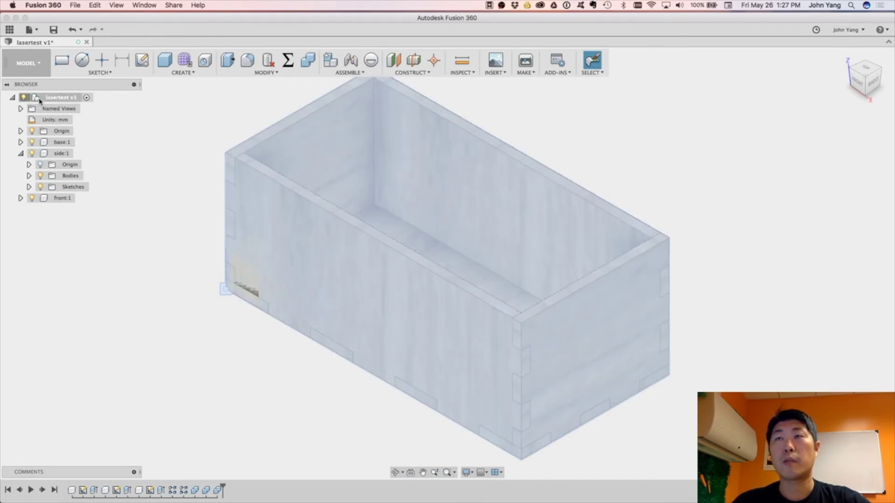
pyautogui.click(40, 99)
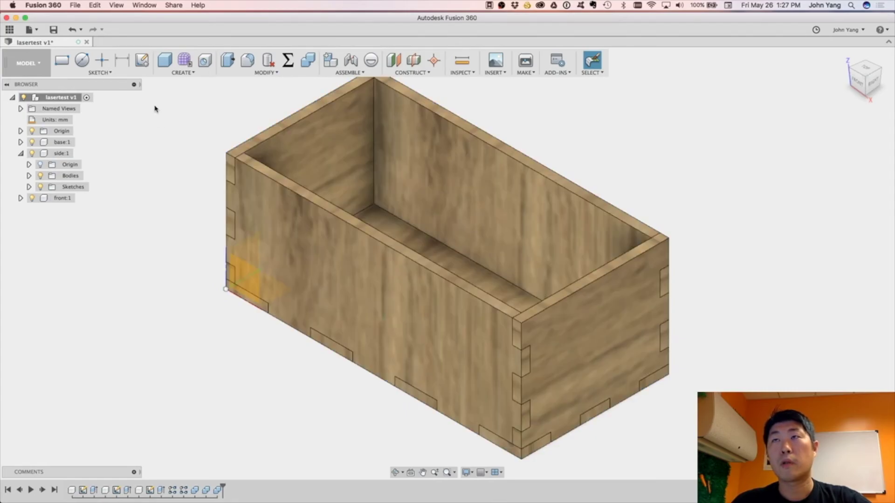
pyautogui.click(143, 59)
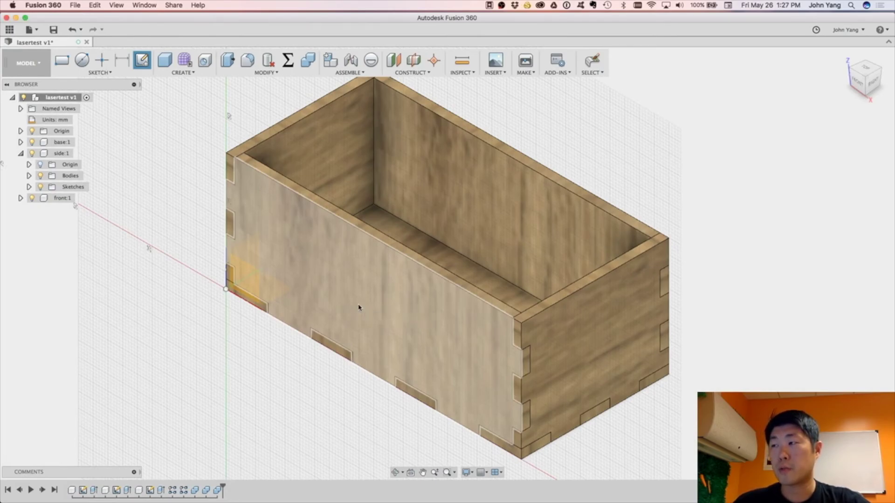
pyautogui.click(360, 307)
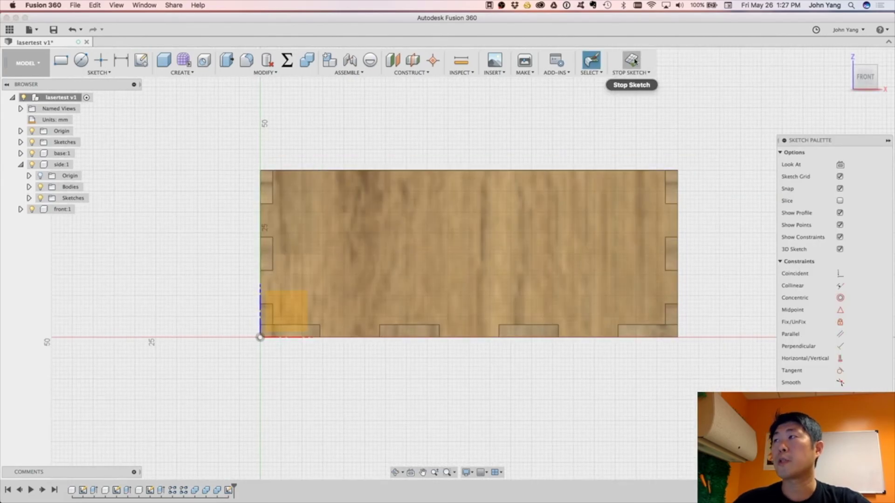
pyautogui.click(631, 59)
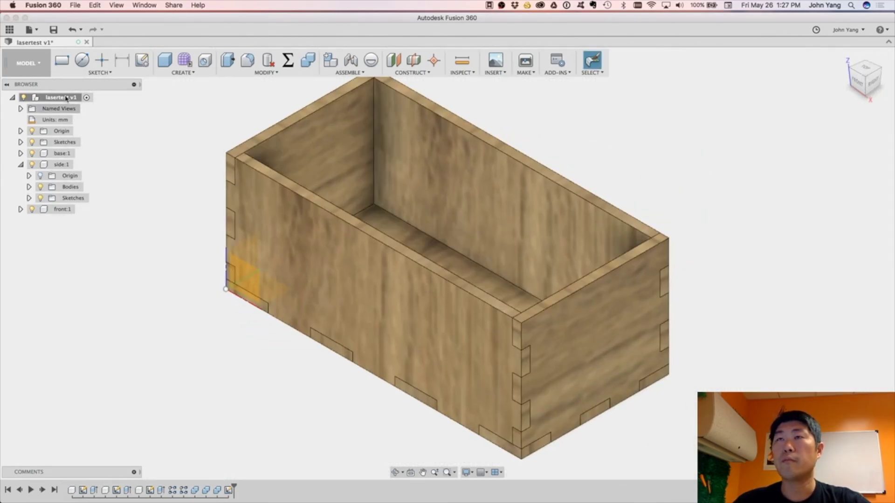
# - Rename Sketch1 to 'frontback'
pyautogui.click(21, 142)
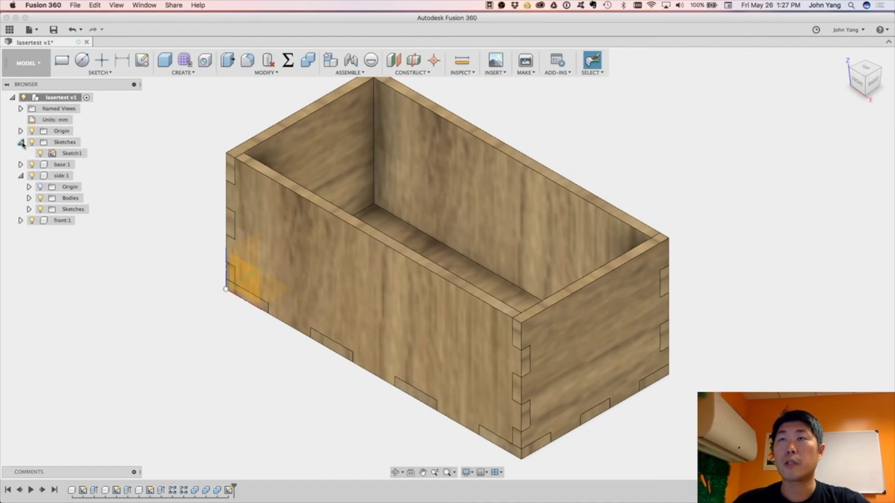
pyautogui.click(66, 154)
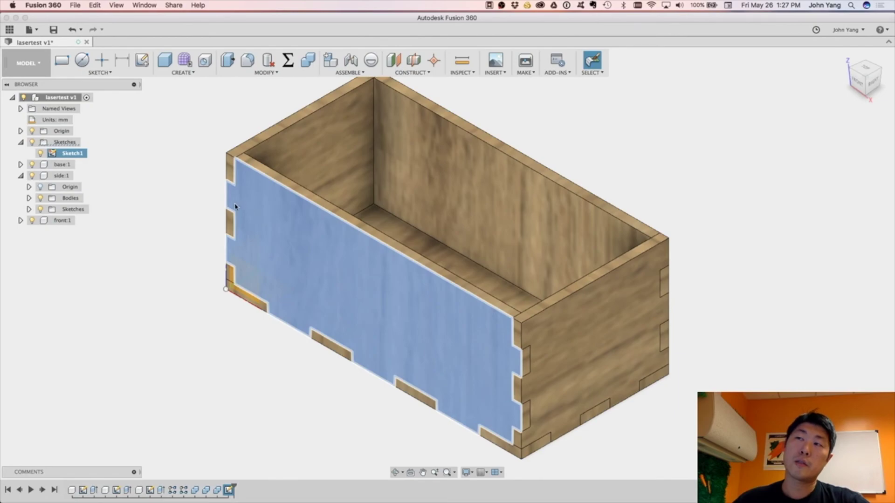
pyautogui.click(235, 208)
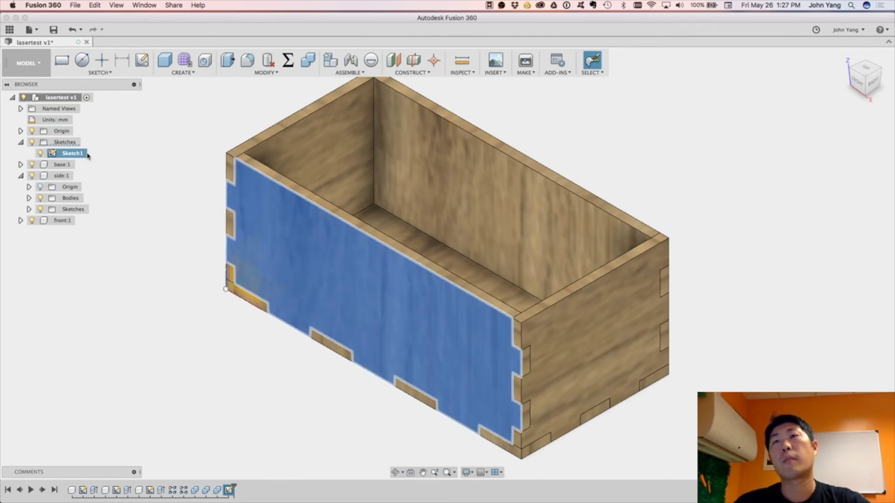
pyautogui.doubleClick(71, 153)
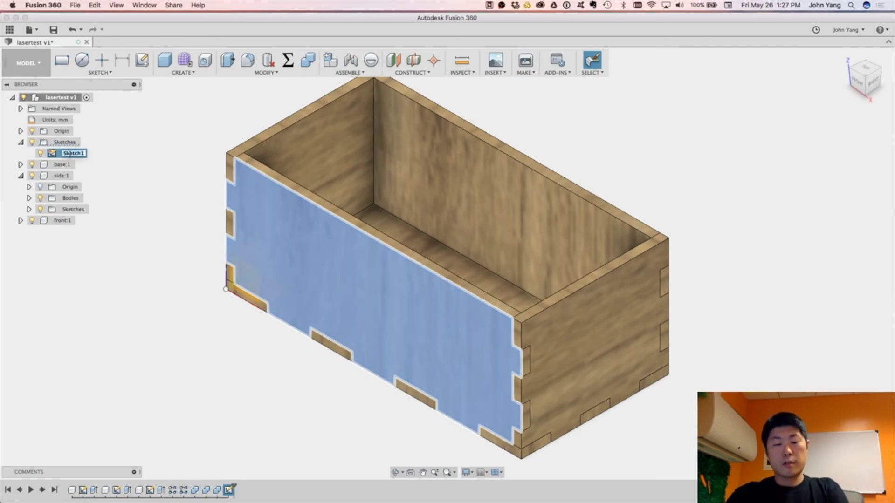
pyautogui.write('frontback')
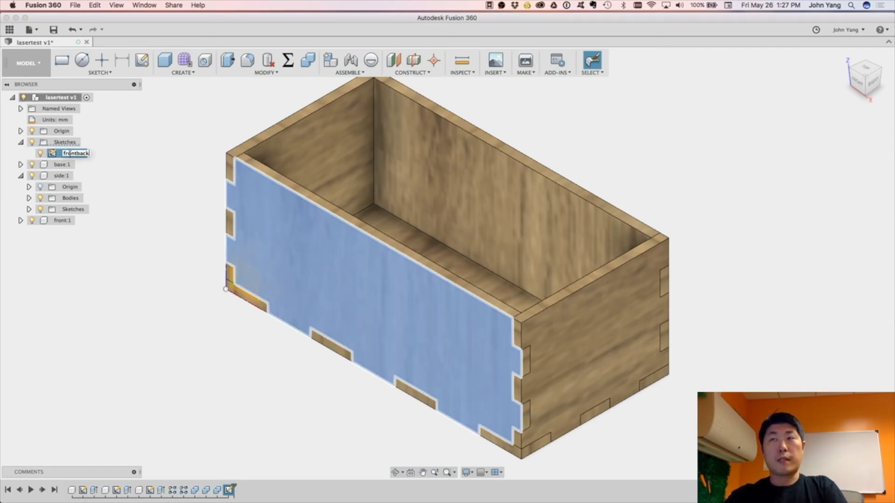
pyautogui.press('Return')
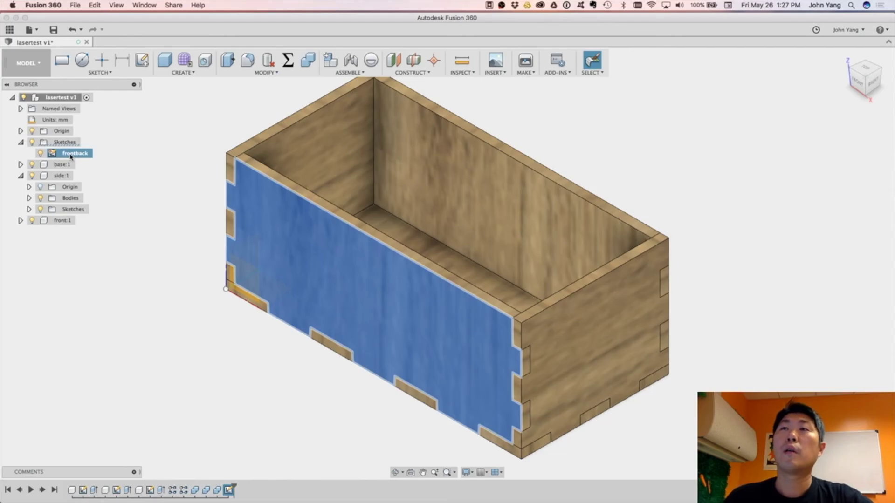
# - Start a new top-level sketch on the box's short end face
pyautogui.click(73, 96)
pyautogui.click(142, 60)
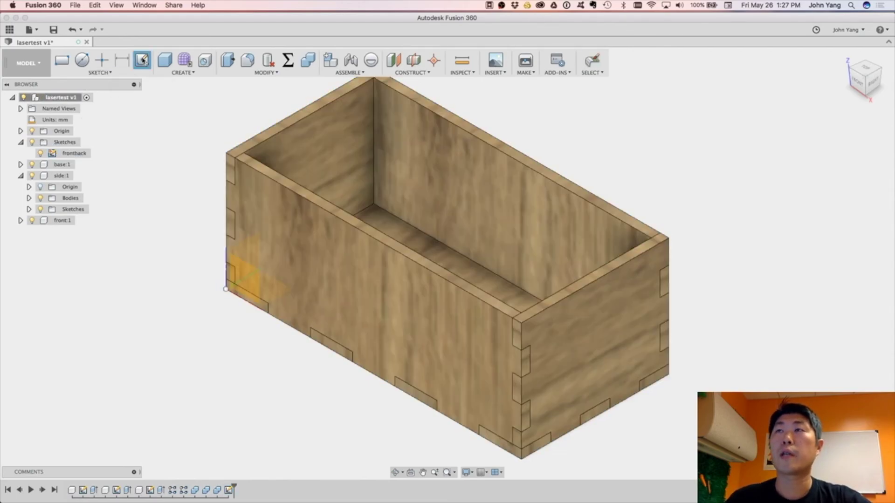
pyautogui.click(625, 345)
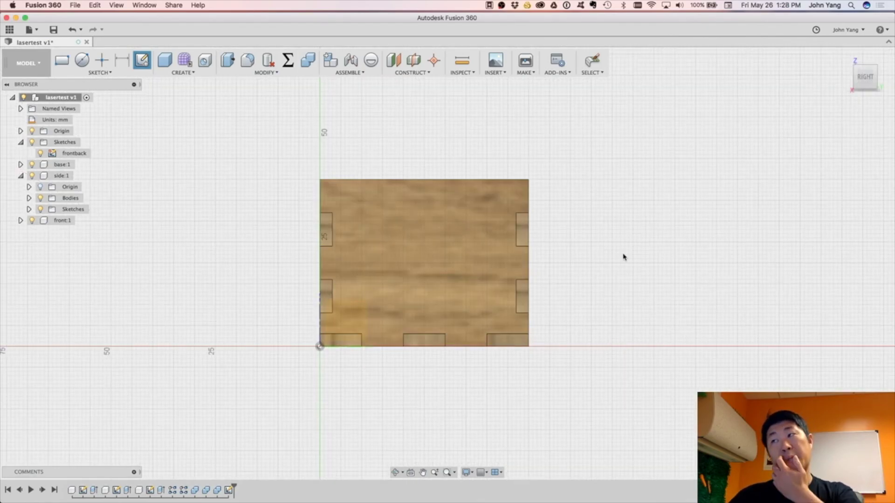
# - Finish the end-panel sketch and rename Sketch2 to 'sides'
pyautogui.click(629, 57)
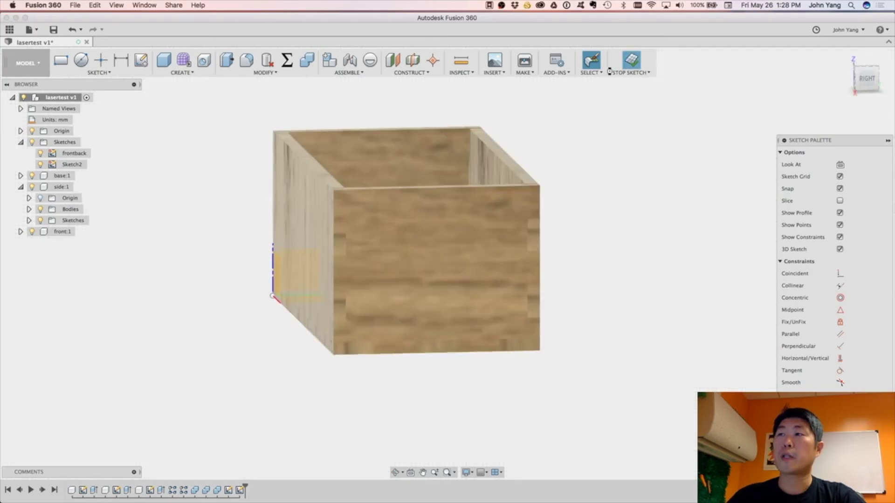
pyautogui.click(68, 165)
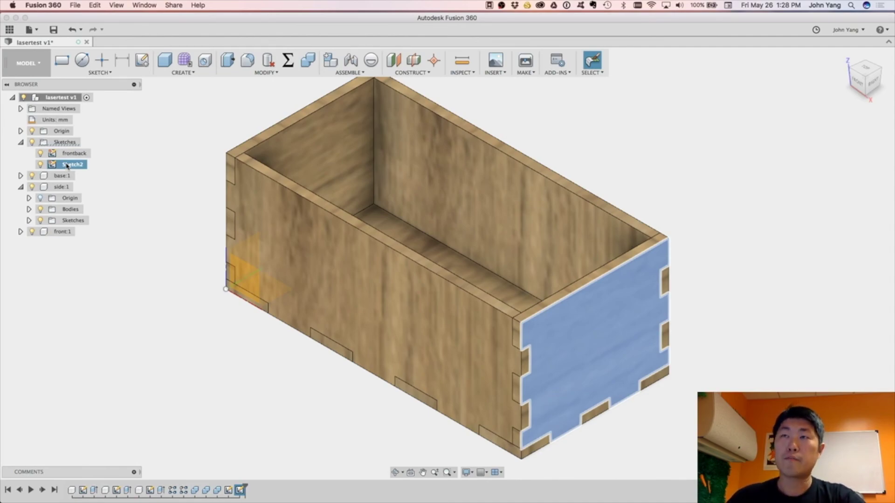
pyautogui.doubleClick(67, 165)
pyautogui.write('side')
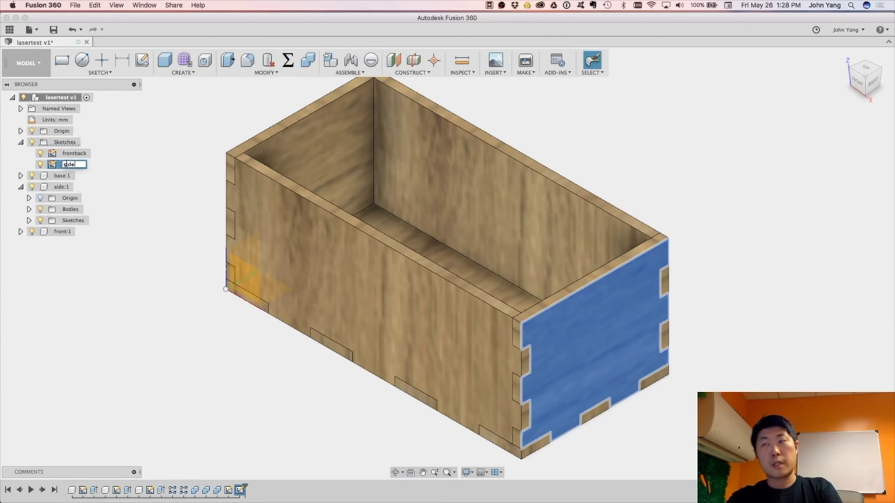
pyautogui.write('s')
pyautogui.press('Return')
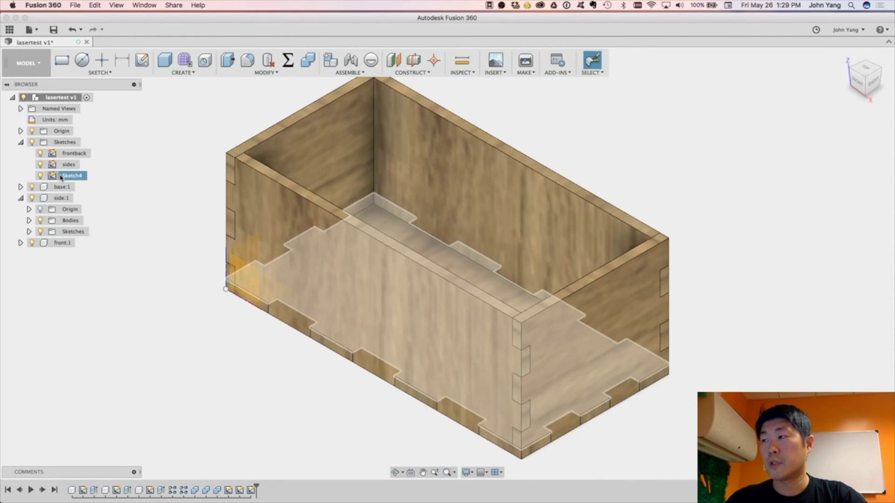
# - Rename Sketch4, the base sketch, to 'bottom'
pyautogui.click(62, 176)
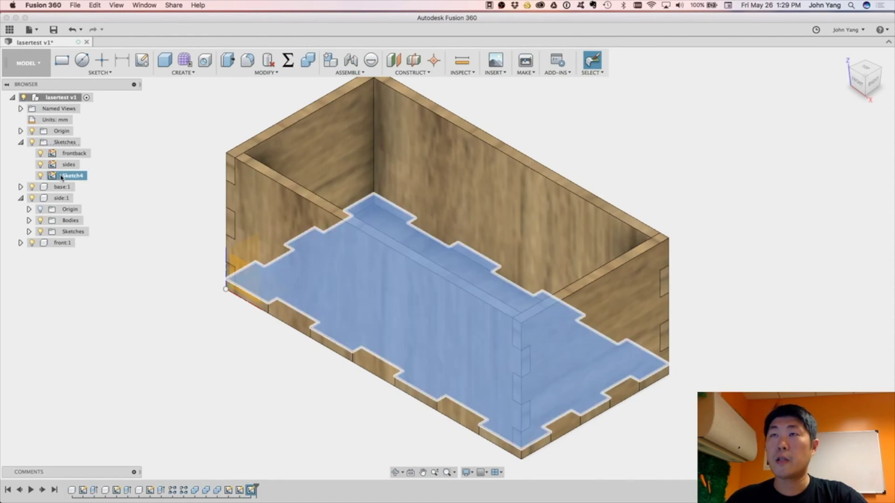
pyautogui.doubleClick(72, 177)
pyautogui.write('bottom')
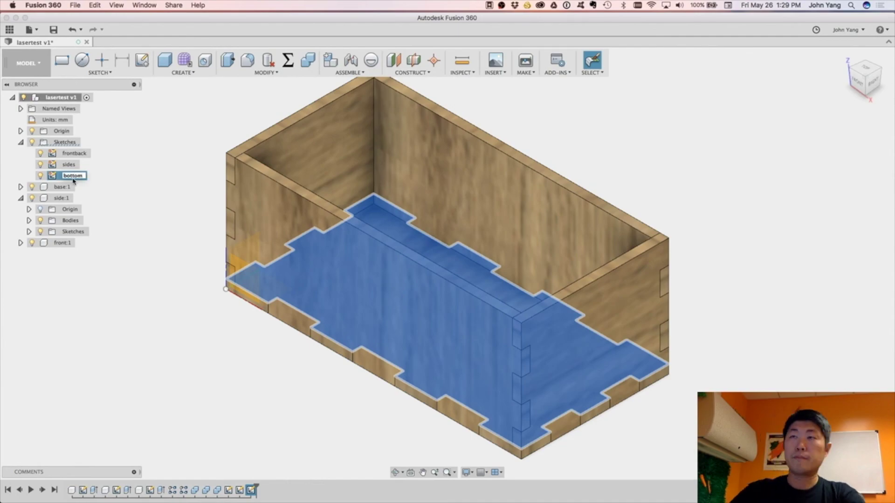
pyautogui.press('Return')
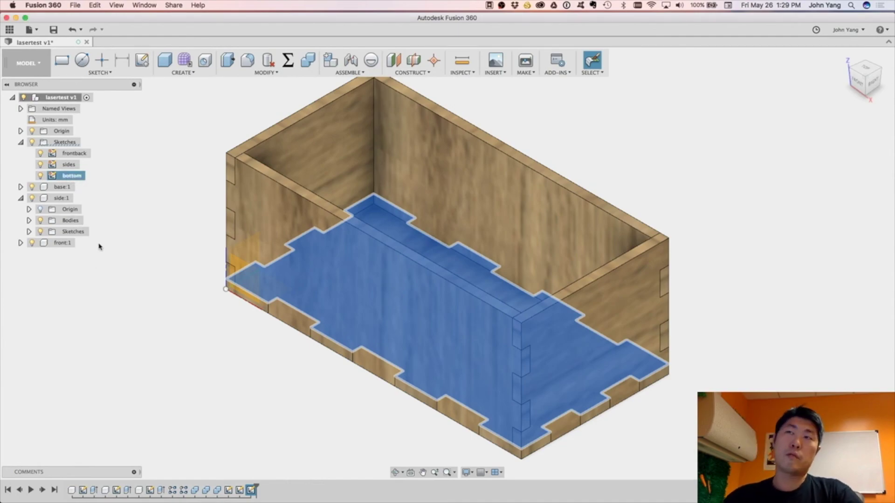
pyautogui.click(102, 229)
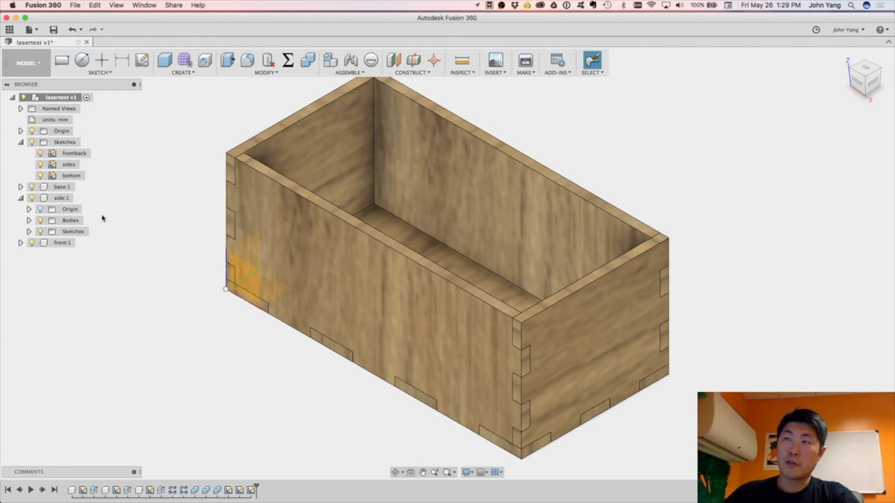
# - Save the 'bottom' sketch as a DXF file
pyautogui.rightClick(77, 178)
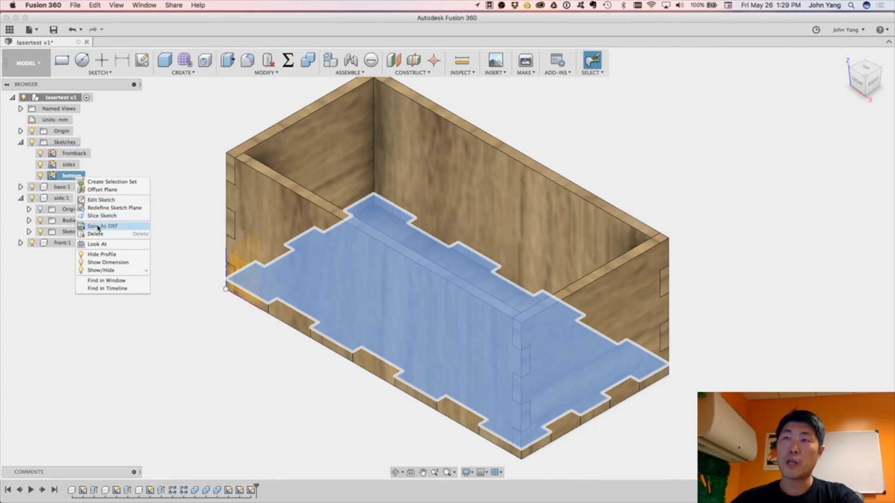
pyautogui.click(120, 228)
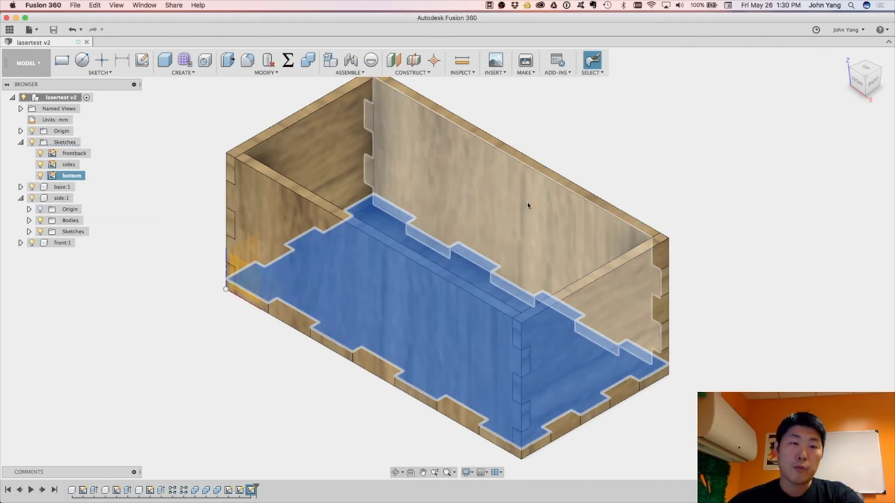